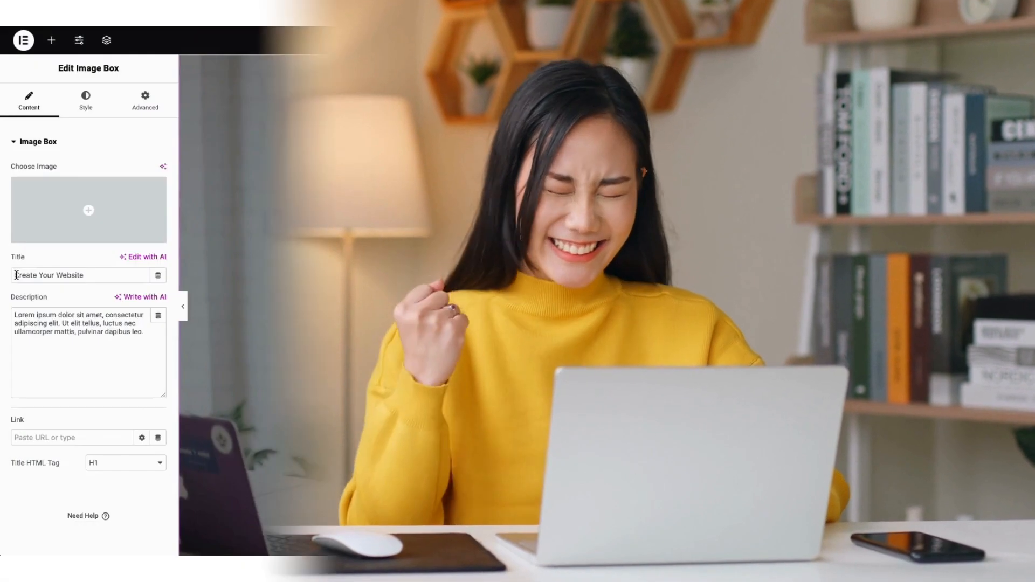
- Replace the image box title with MY DEMO BUSINESS WEBSITE
drag(14, 275, 93, 276)
text(MY DEMO BUSINE)
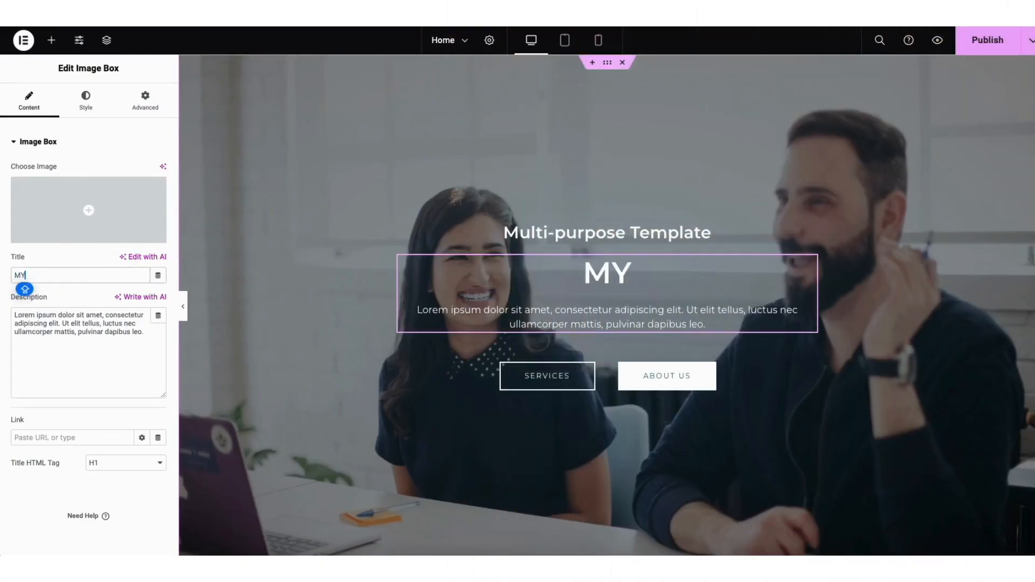
text(SS WEBSITE)
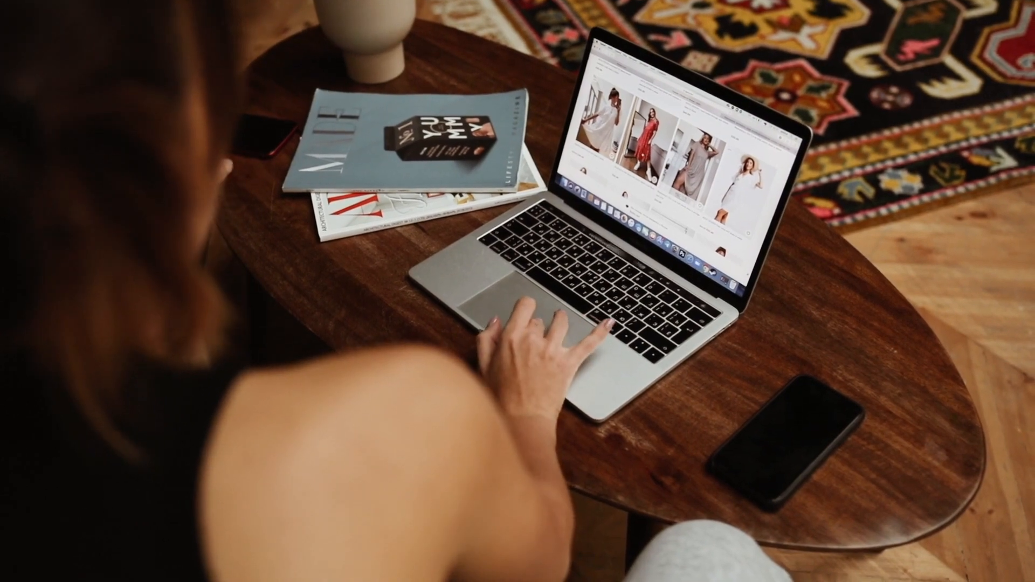
drag(47, 293, 684, 365)
drag(684, 365, 684, 366)
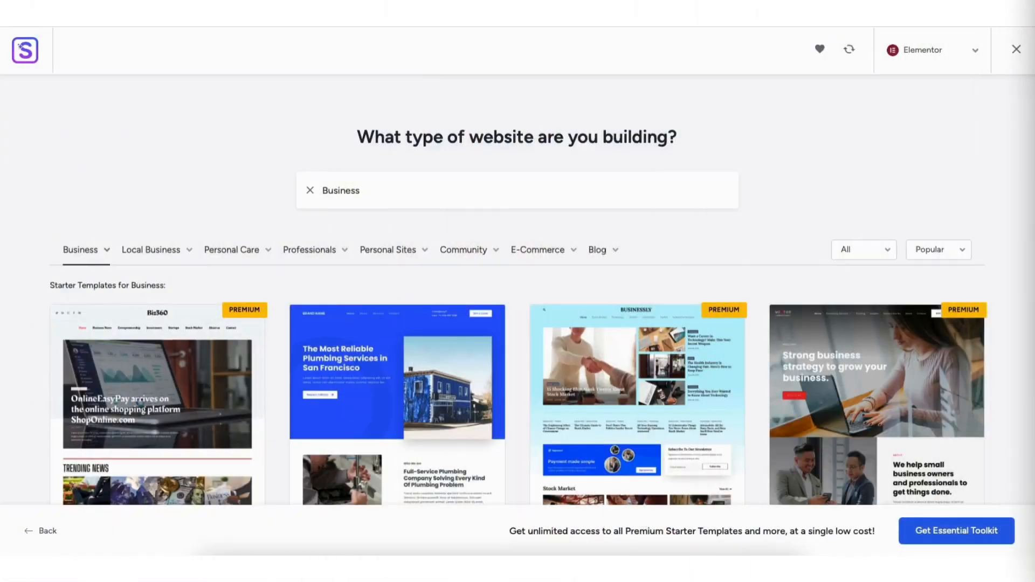
scroll(517, 324, down, 6)
drag(37, 413, 652, 391)
drag(652, 392, 650, 397)
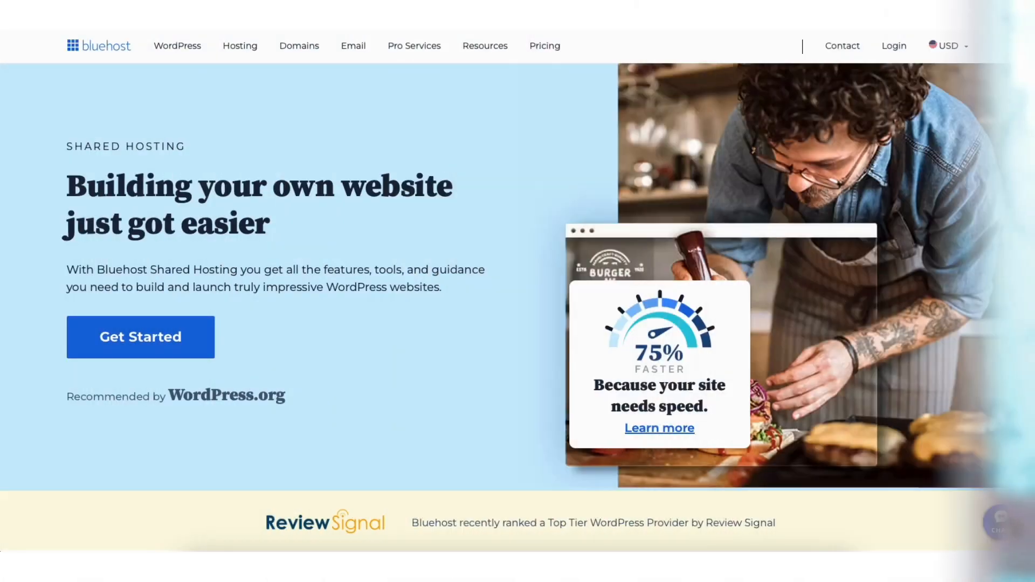
- Review the Bluehost shared hosting plans and compare their 36-month pricing with the 12-month pricing
scroll(518, 291, down, 5)
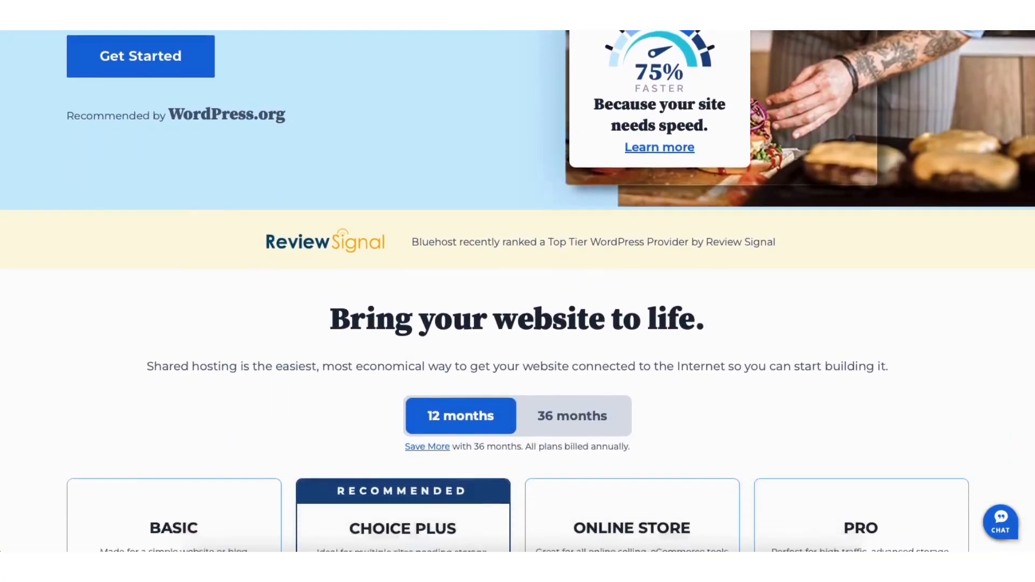
scroll(518, 291, down, 8)
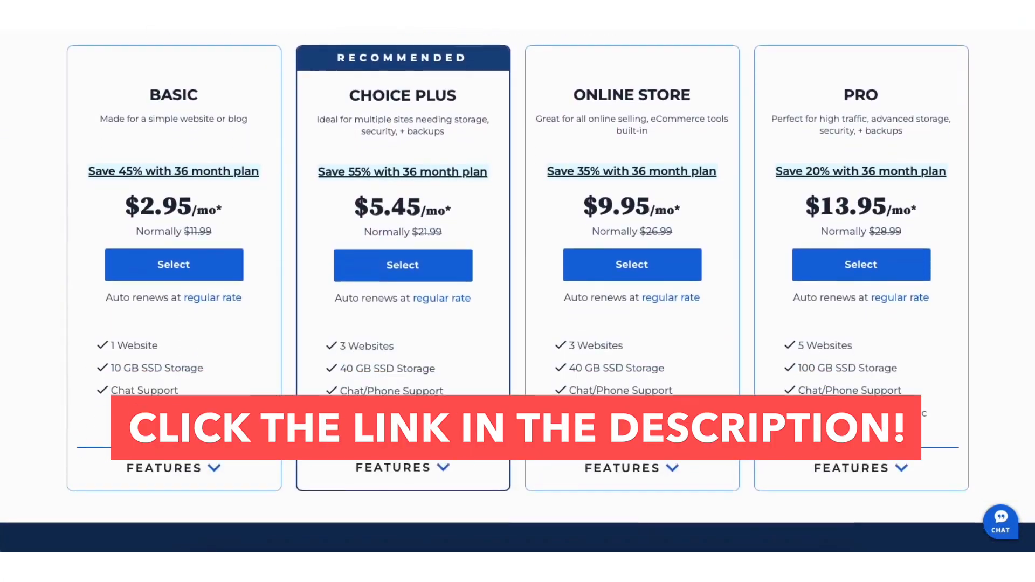
scroll(518, 291, down, 7)
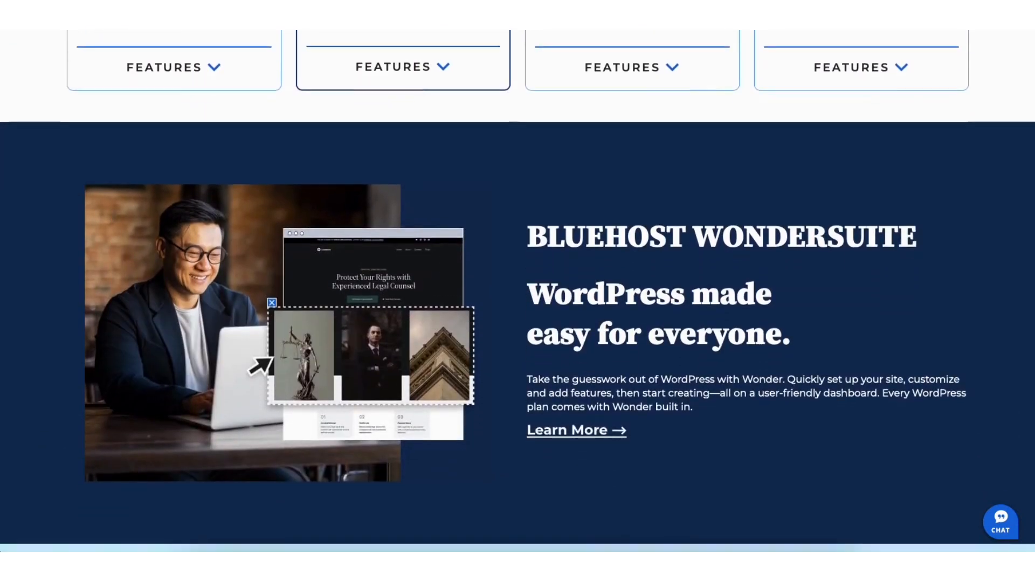
scroll(517, 291, down, 2)
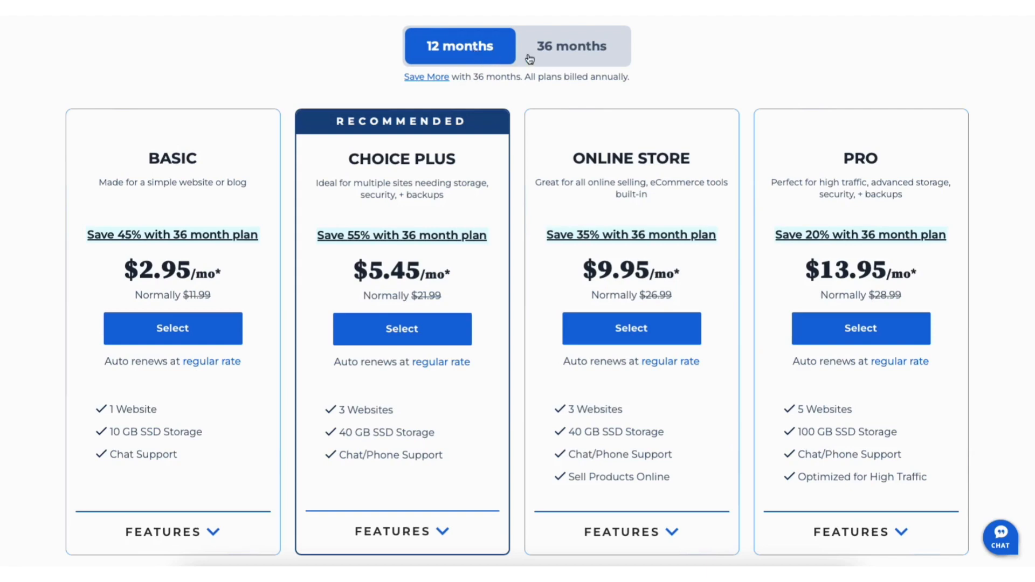
click(570, 51)
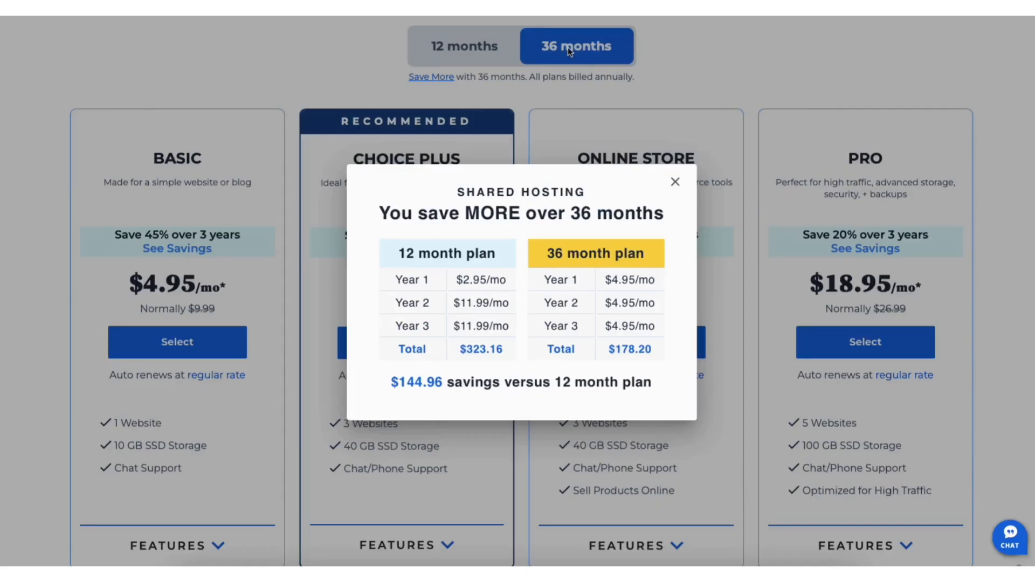
click(675, 183)
click(480, 58)
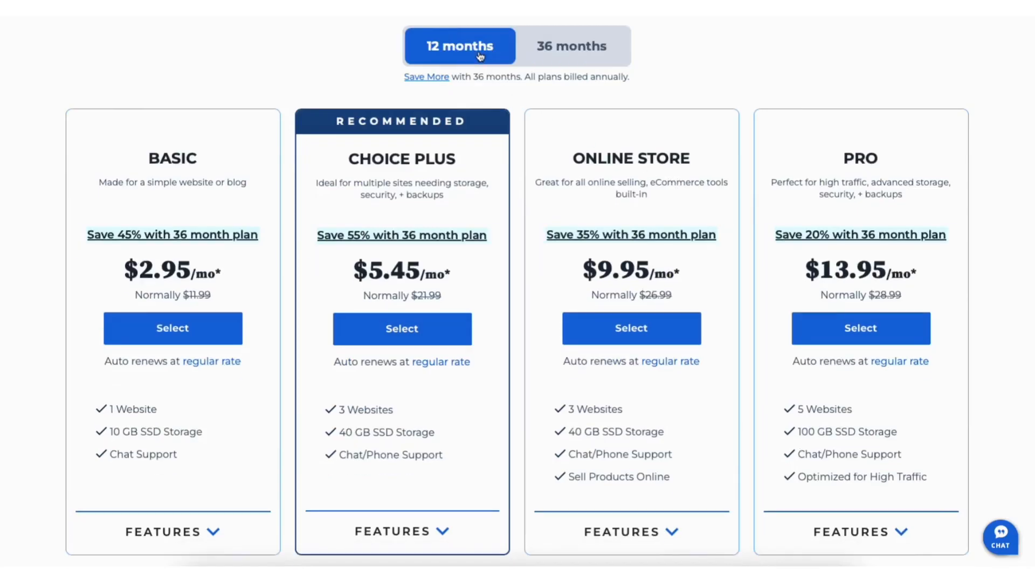
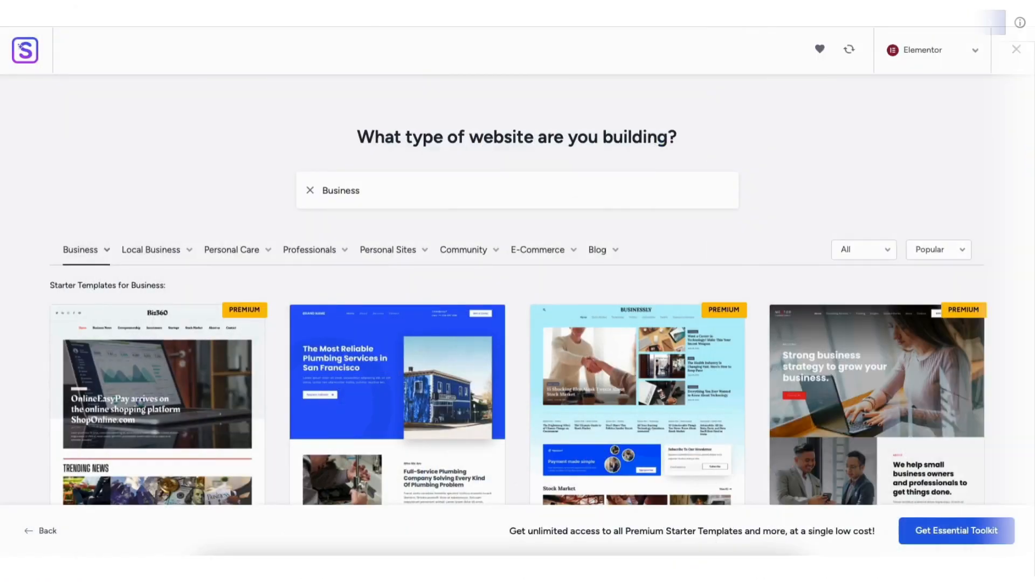
scroll(518, 294, down, 4)
scroll(518, 293, down, 4)
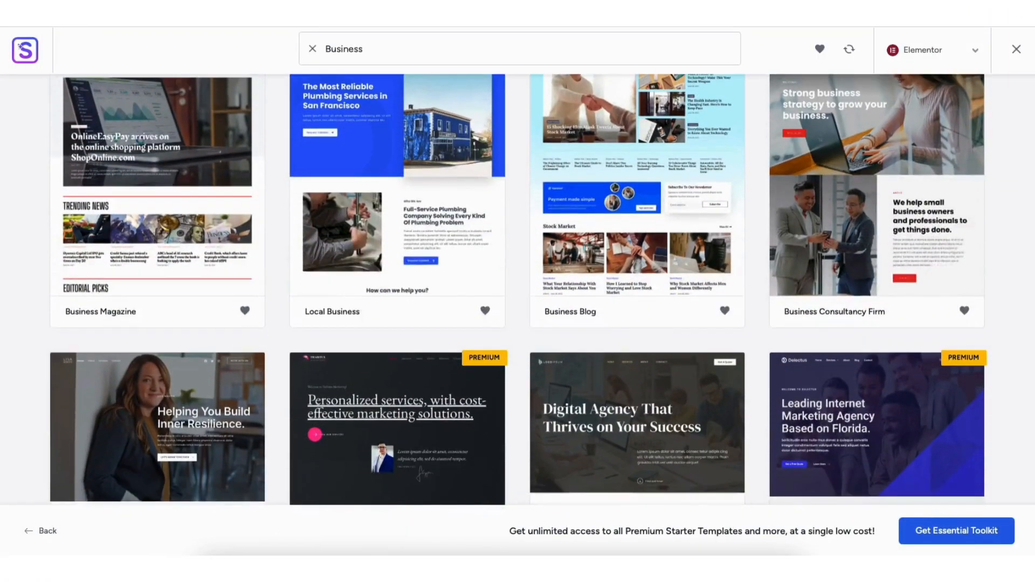
drag(577, 405, 651, 394)
drag(652, 394, 636, 407)
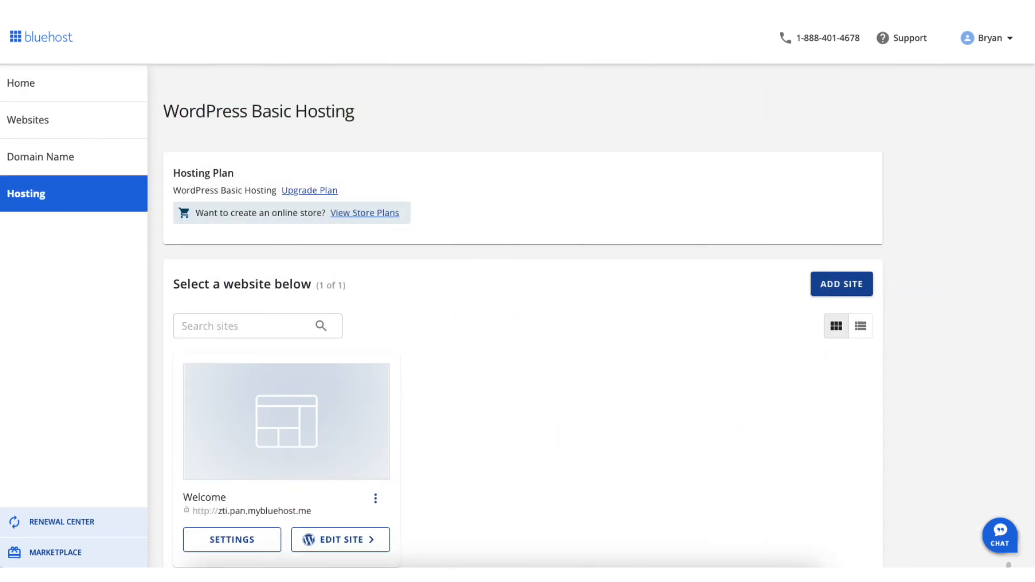
- Open the WordPress admin of the hosted Welcome site and go to its General Settings
scroll(523, 323, down, 1)
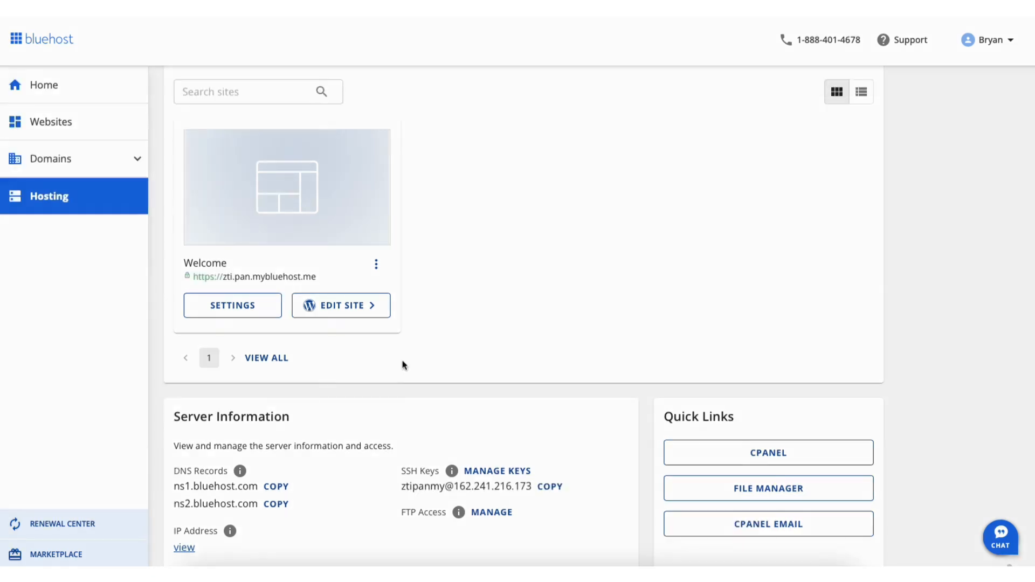
click(330, 307)
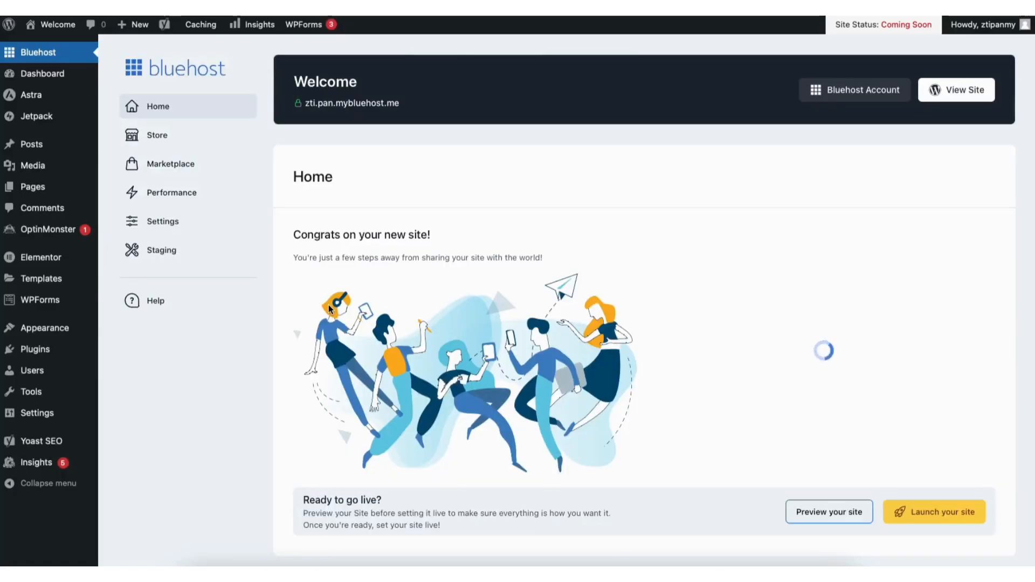
mouse_move(35, 417)
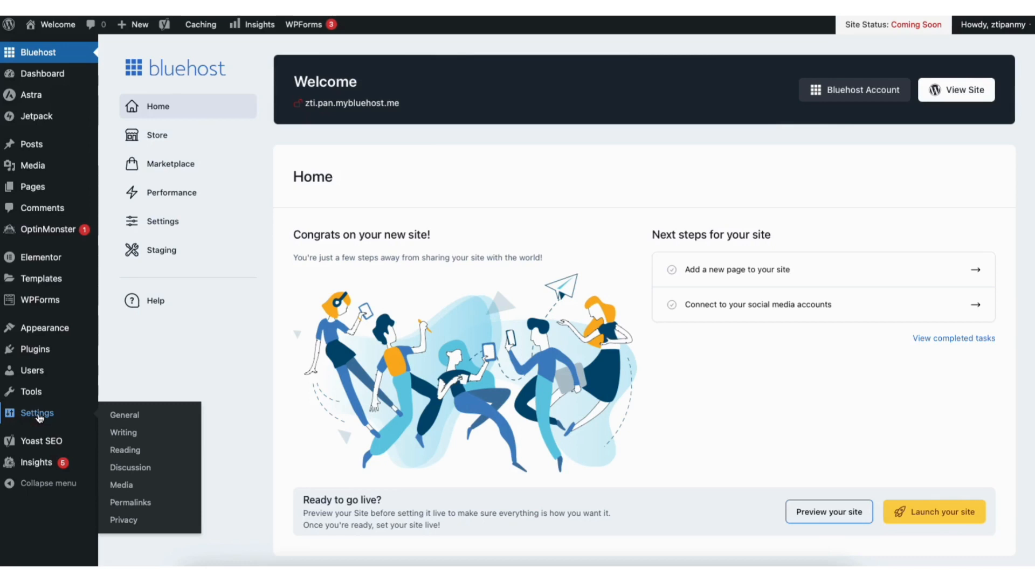
click(125, 416)
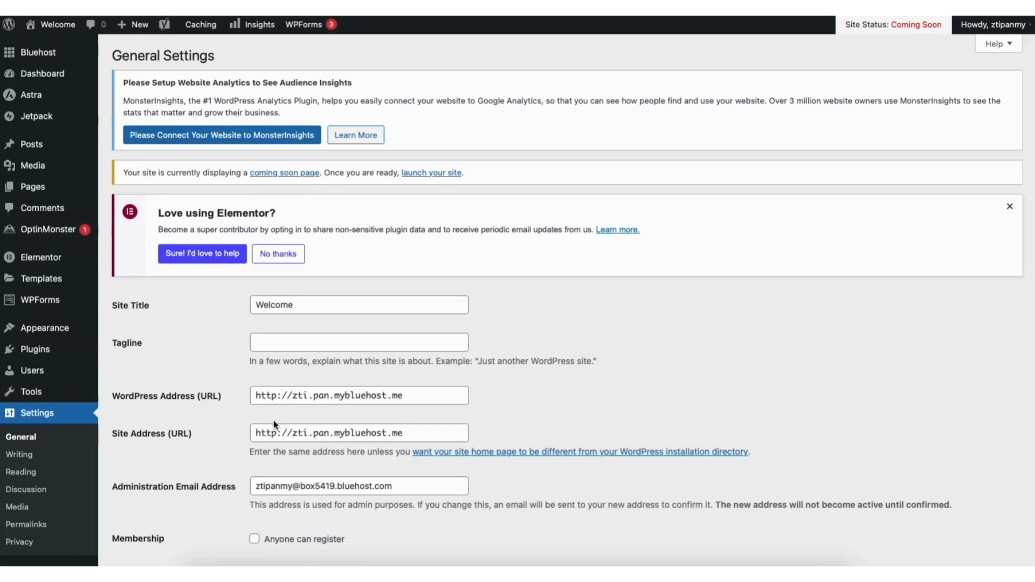
click(275, 396)
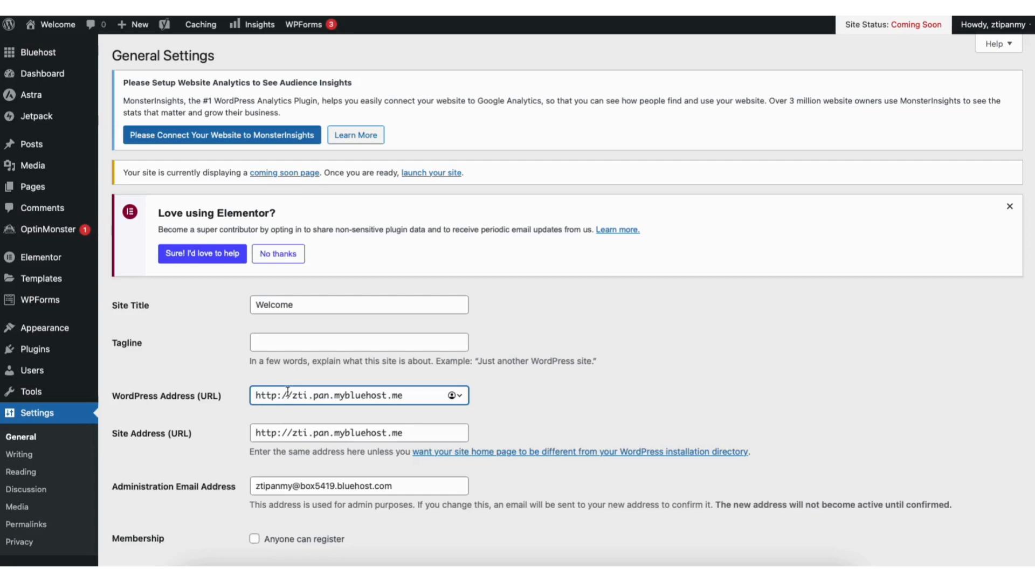
text(s)
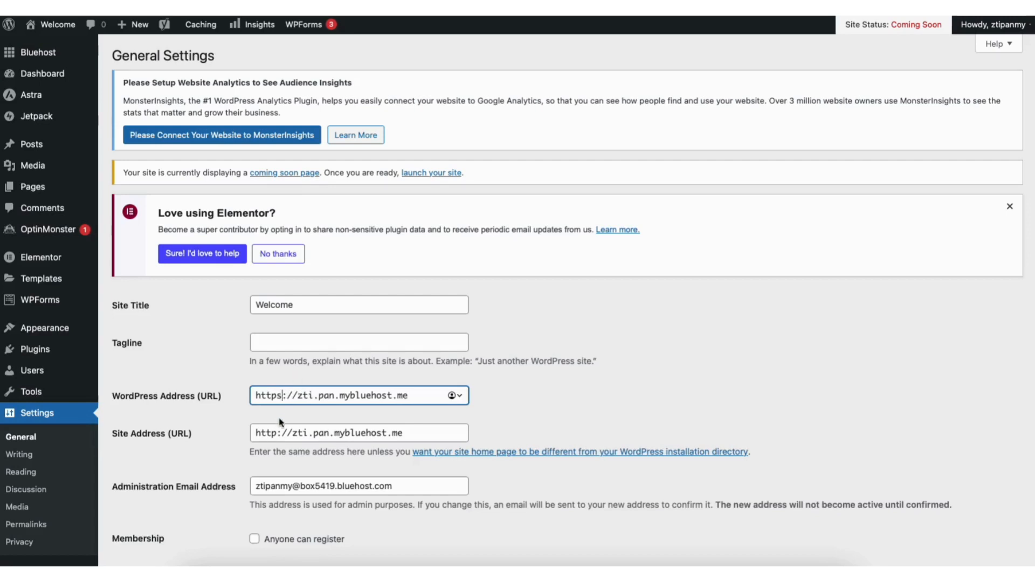
click(277, 433)
text(s)
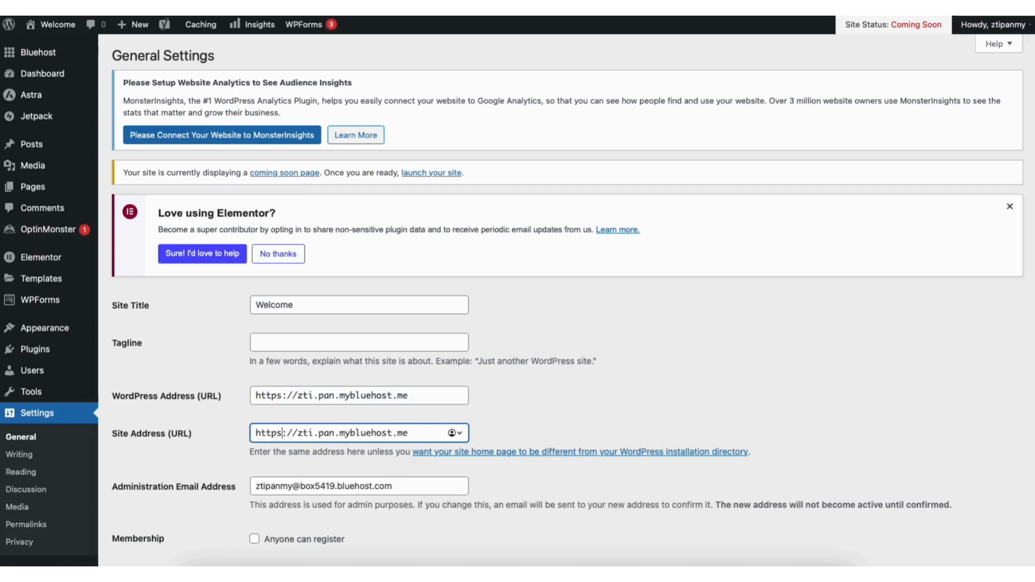
scroll(1016, 474, down, 10)
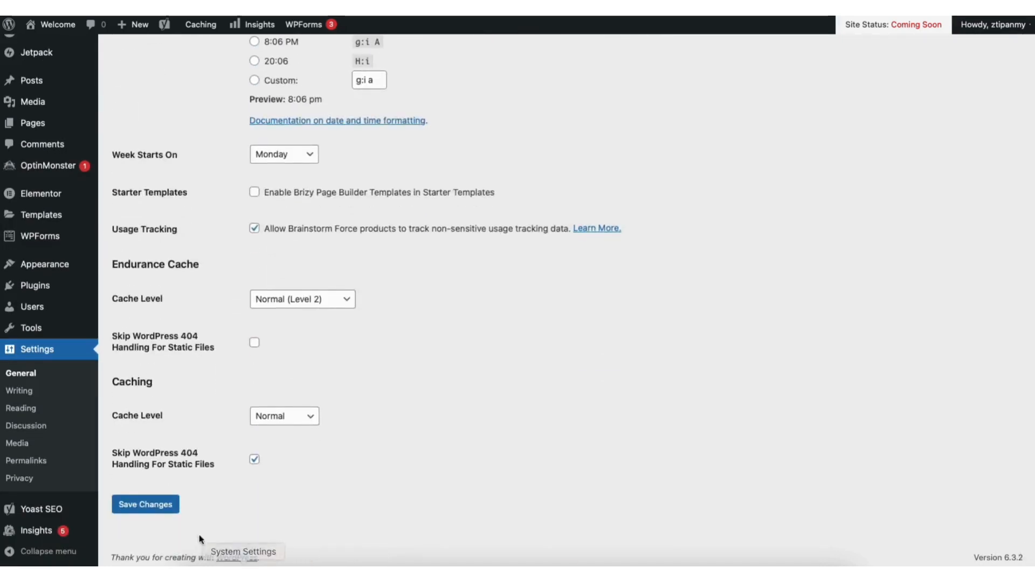
click(162, 501)
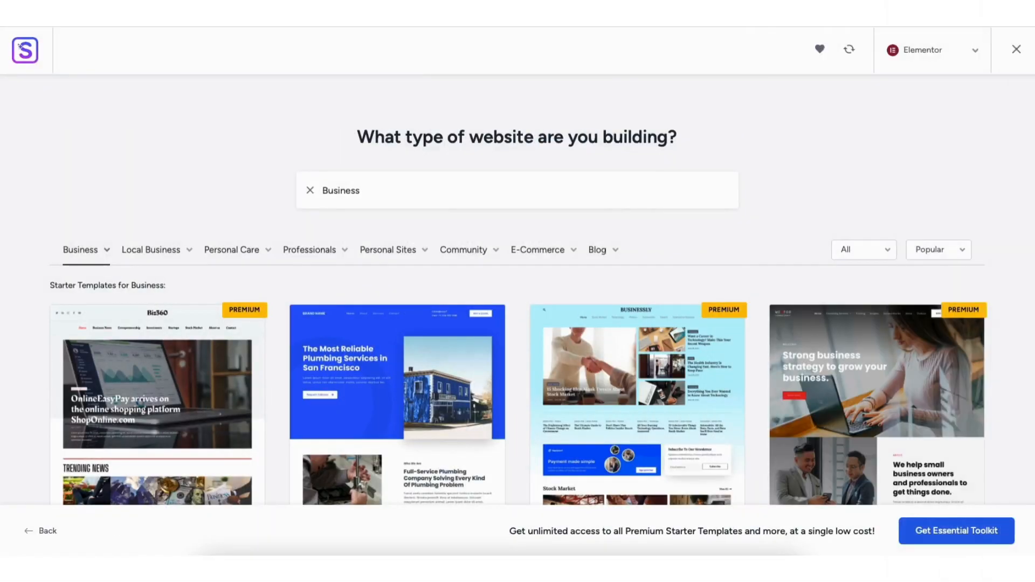
scroll(517, 291, down, 5)
scroll(519, 295, down, 4)
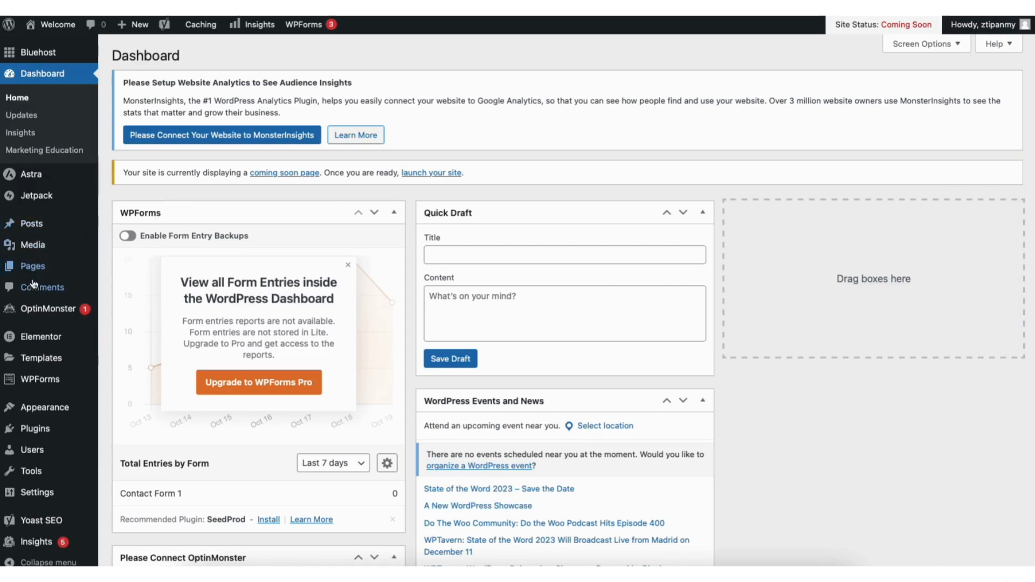
- Go from the installed themes to adding a new theme and browse the popular themes on offer
mouse_move(45, 409)
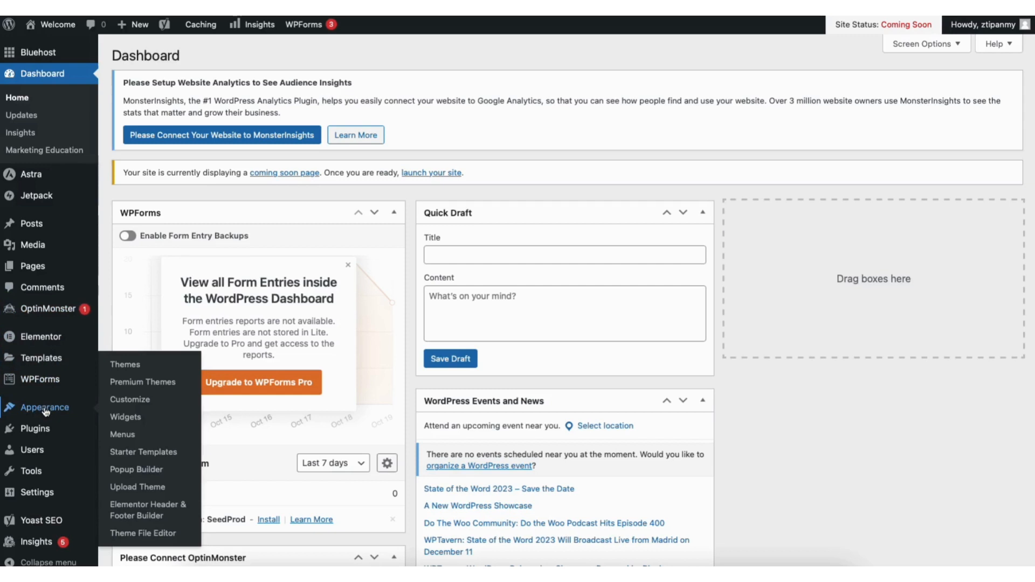
click(131, 369)
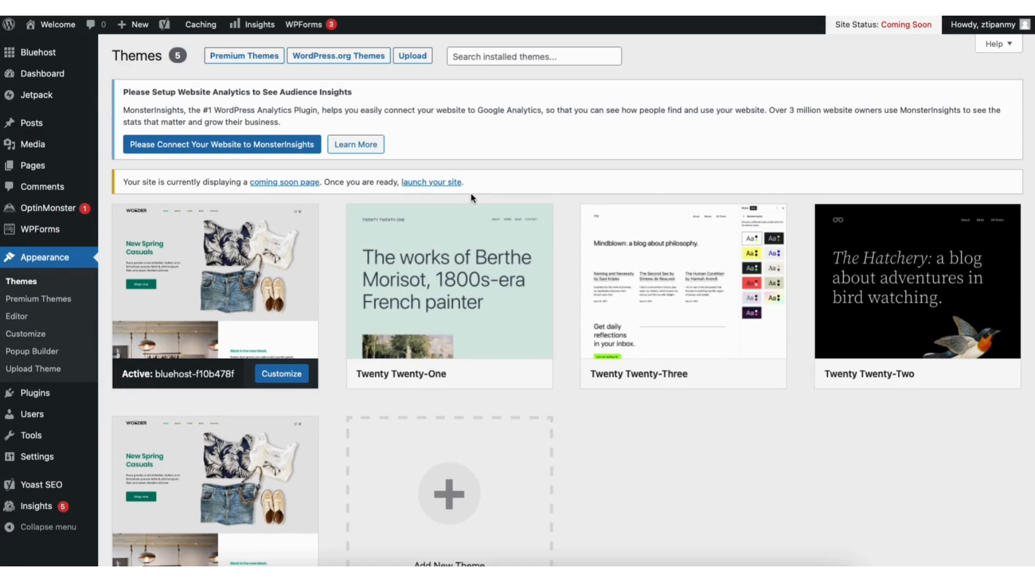
scroll(593, 269, down, 3)
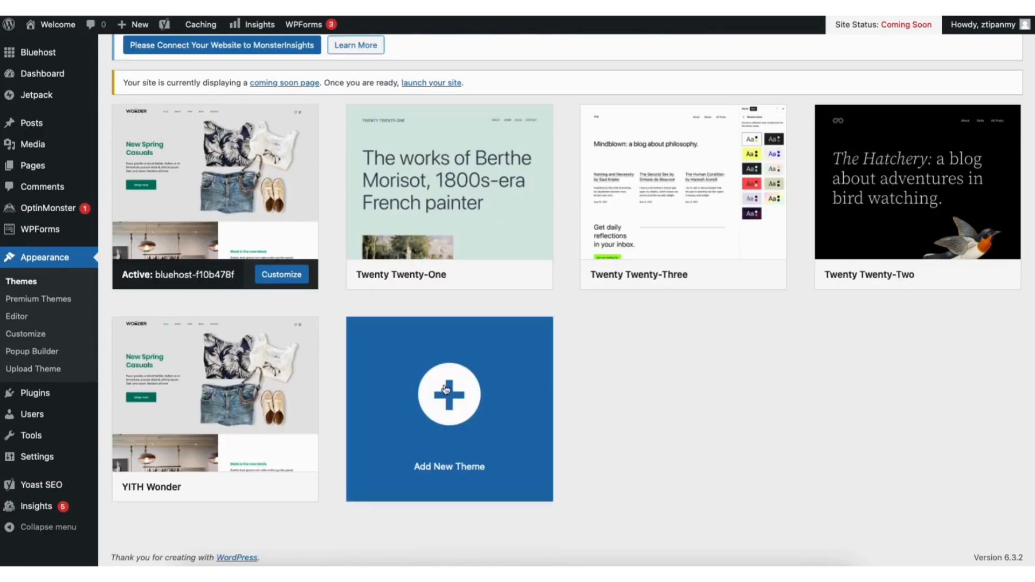
click(432, 418)
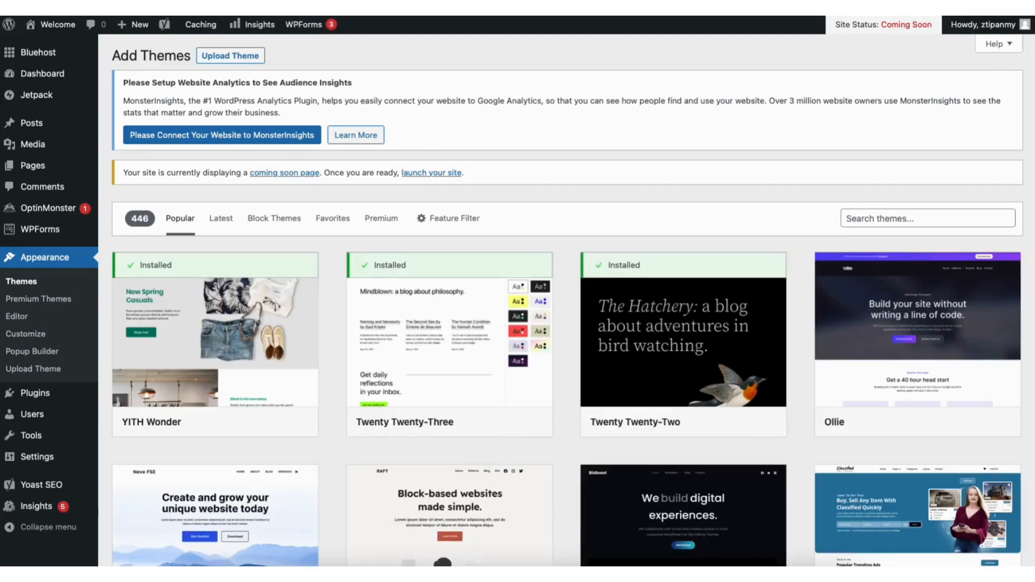
scroll(567, 301, down, 9)
scroll(567, 300, down, 10)
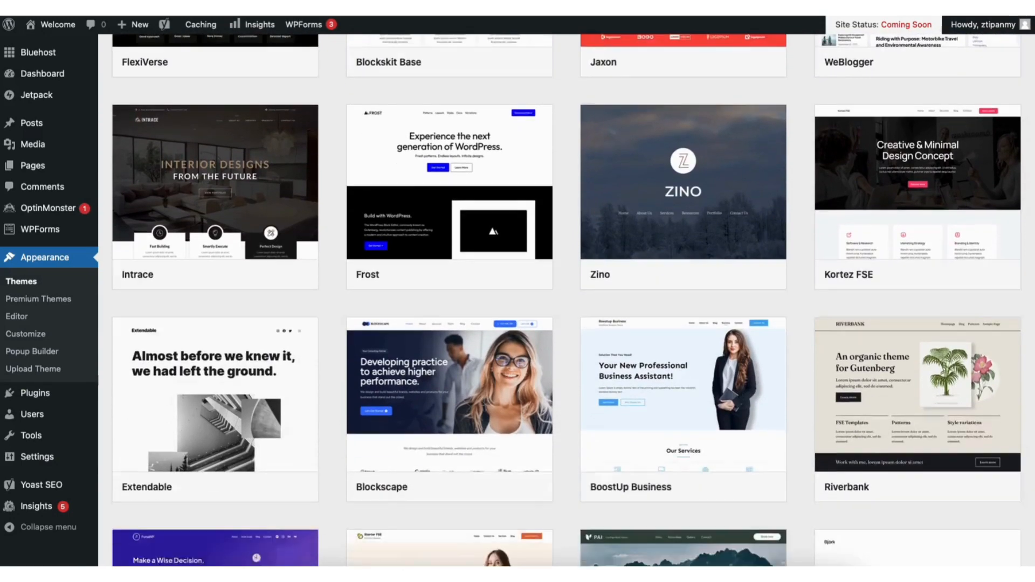
scroll(568, 301, down, 12)
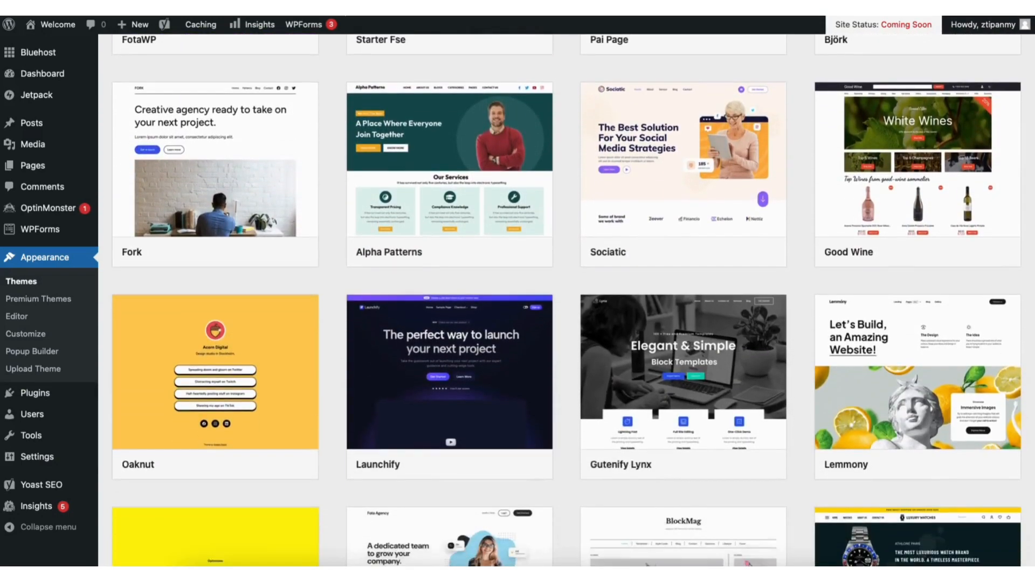
scroll(568, 300, down, 3)
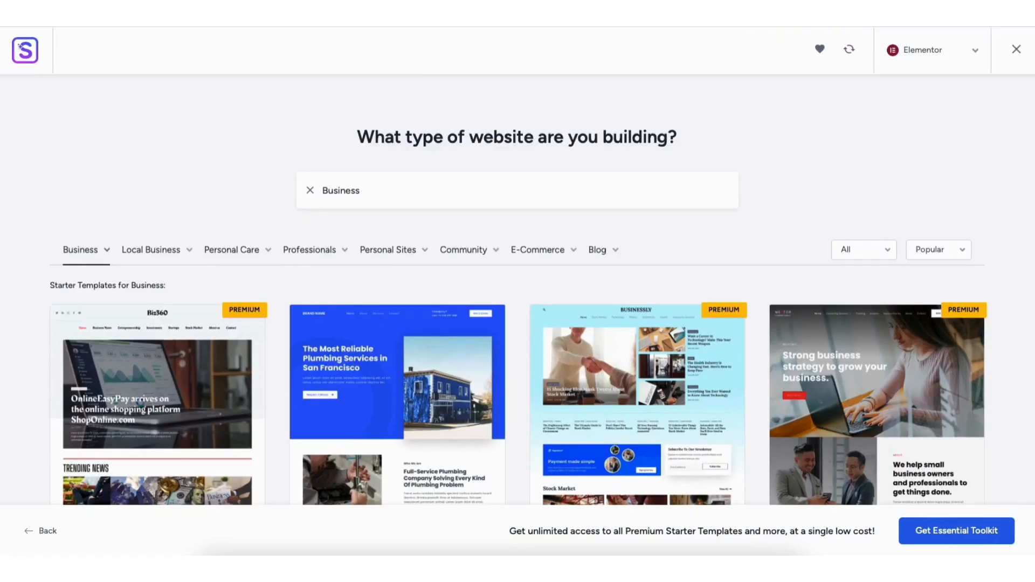
scroll(518, 291, down, 4)
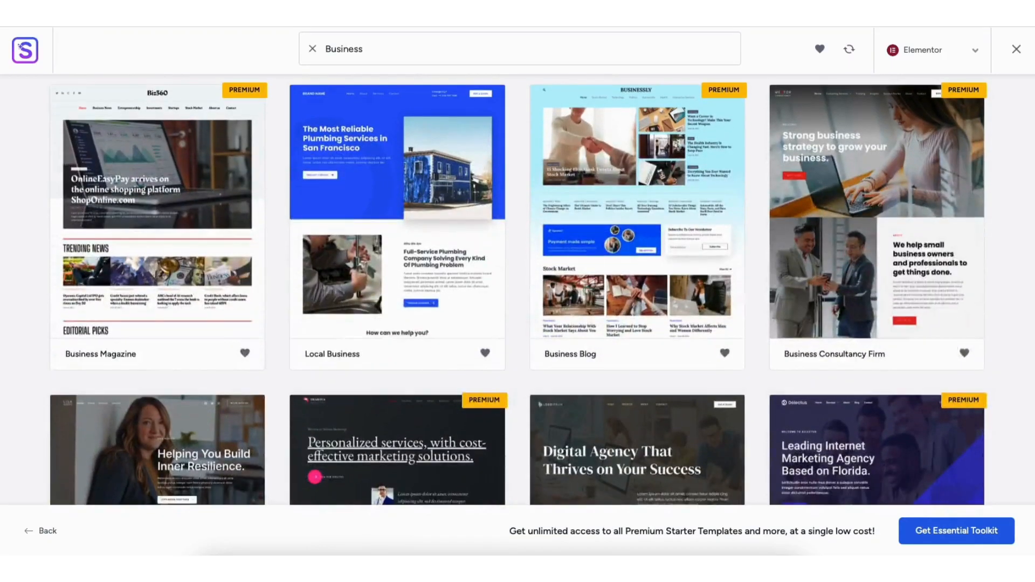
scroll(517, 292, down, 6)
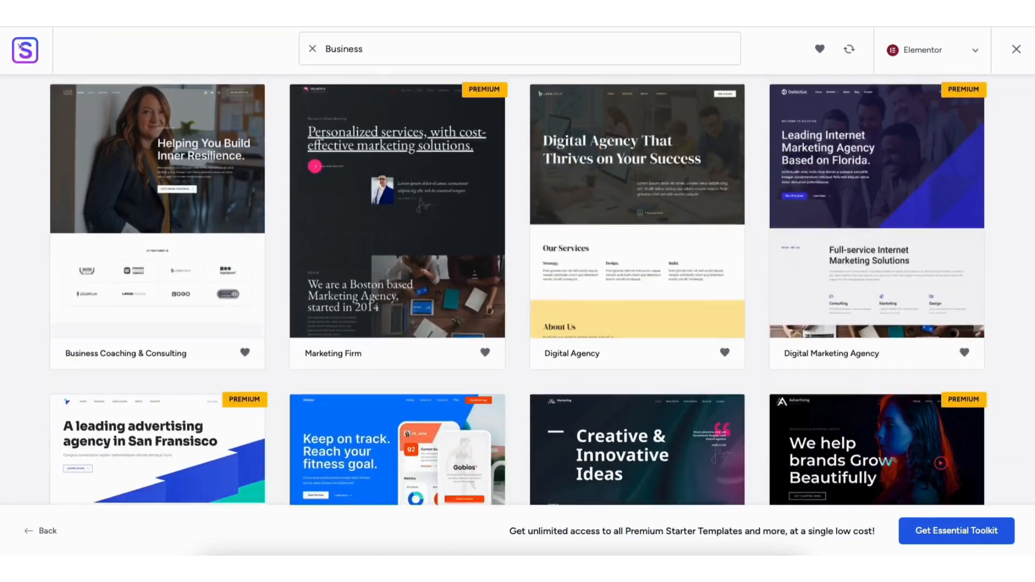
scroll(518, 291, down, 2)
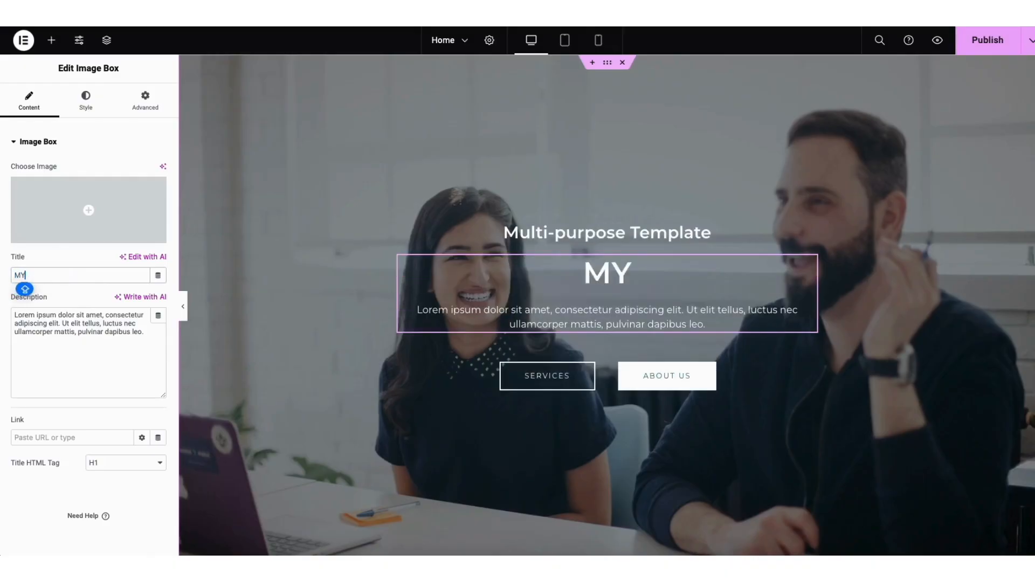
- Complete the image box title so that it reads MY DEMO BUSINESS WEBSITE
text(DEMO BUSINESS WEBSITE)
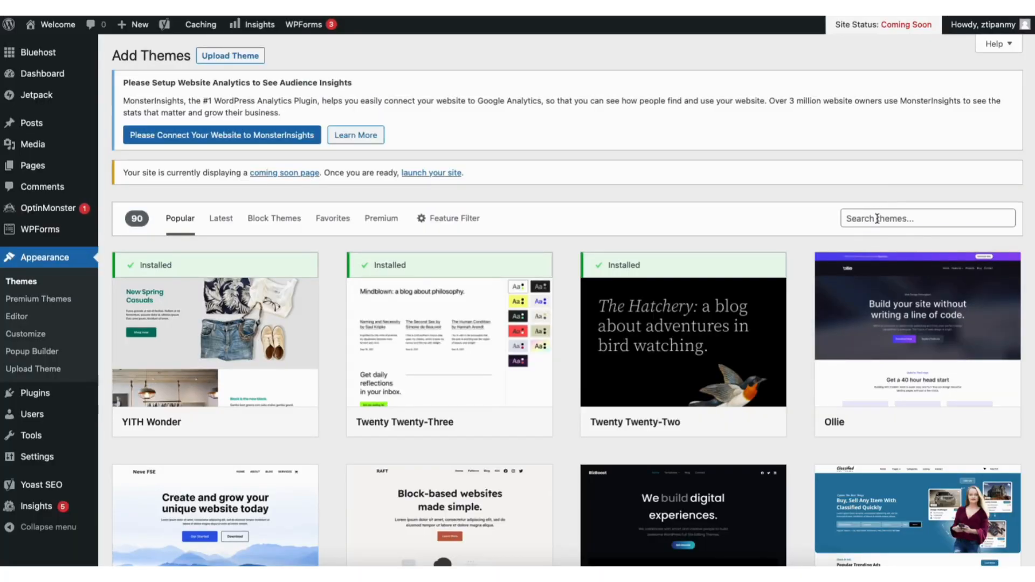
- Search the available WordPress themes for astra
click(877, 218)
text(astra)
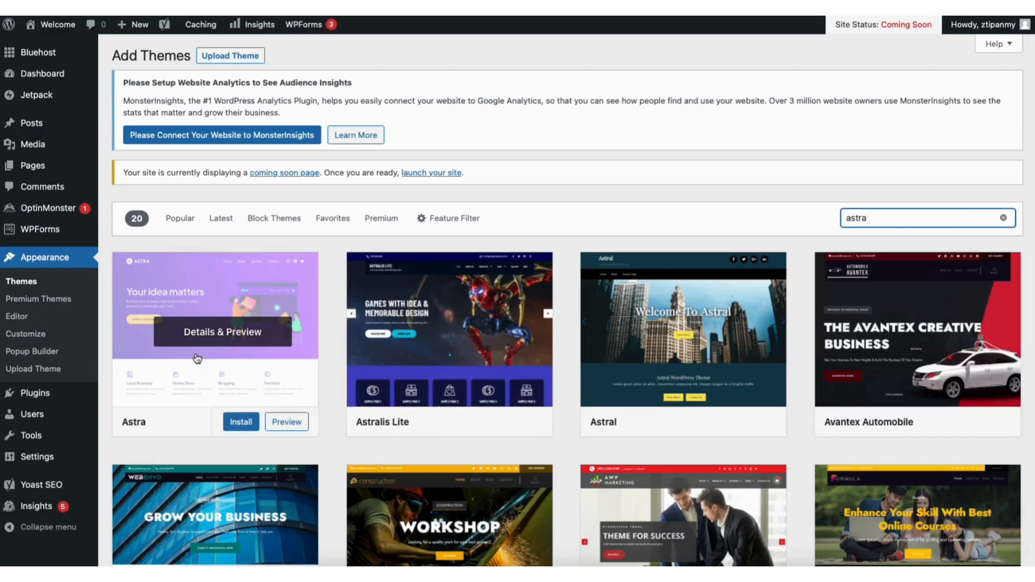
- Install the Astra theme from the search results and activate it on the site
click(241, 422)
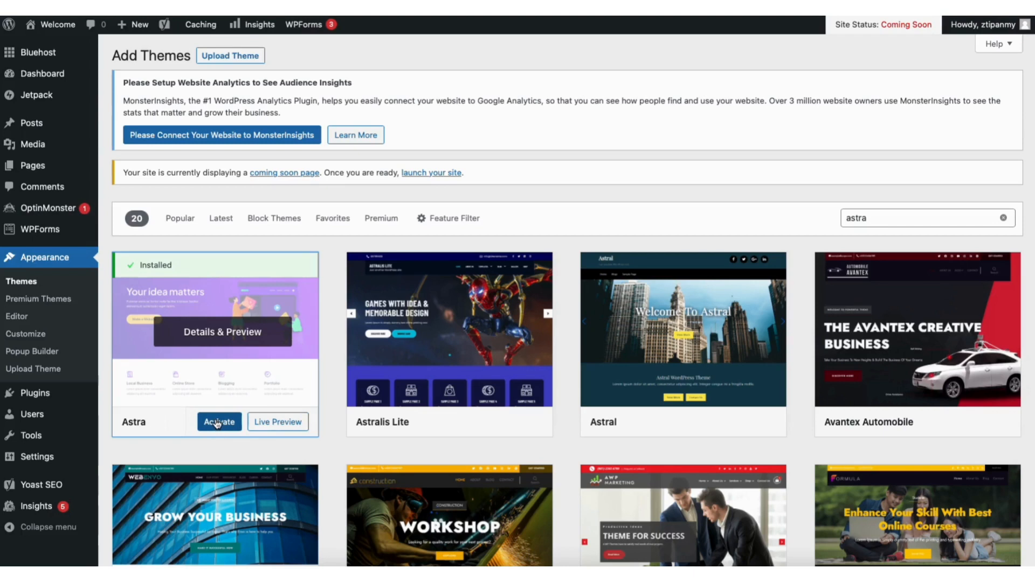
click(217, 422)
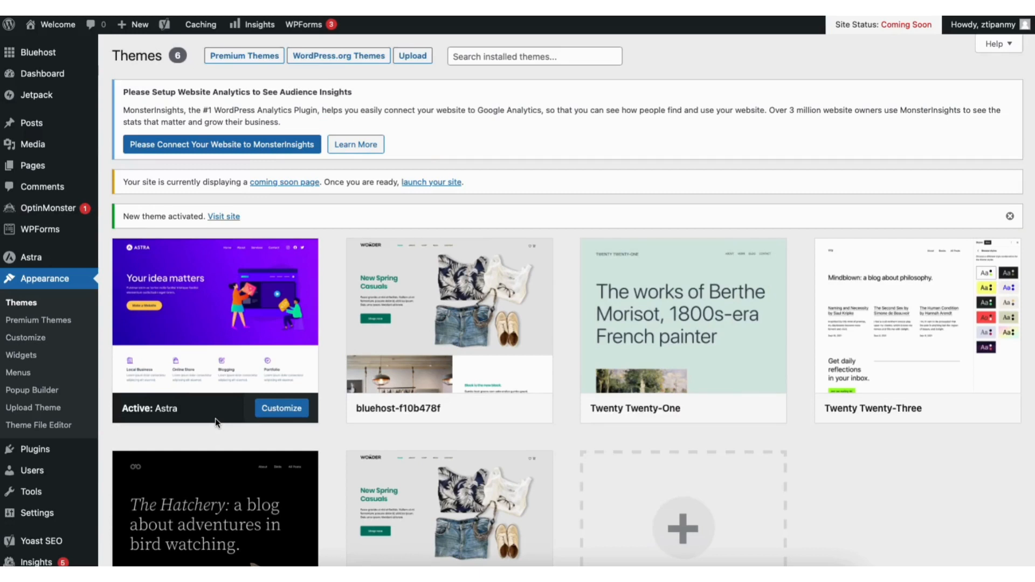
- Find the Starter Templates plugin by Brainstorm Force by searching new plugins for starter templates, and install and activate it
mouse_move(35, 452)
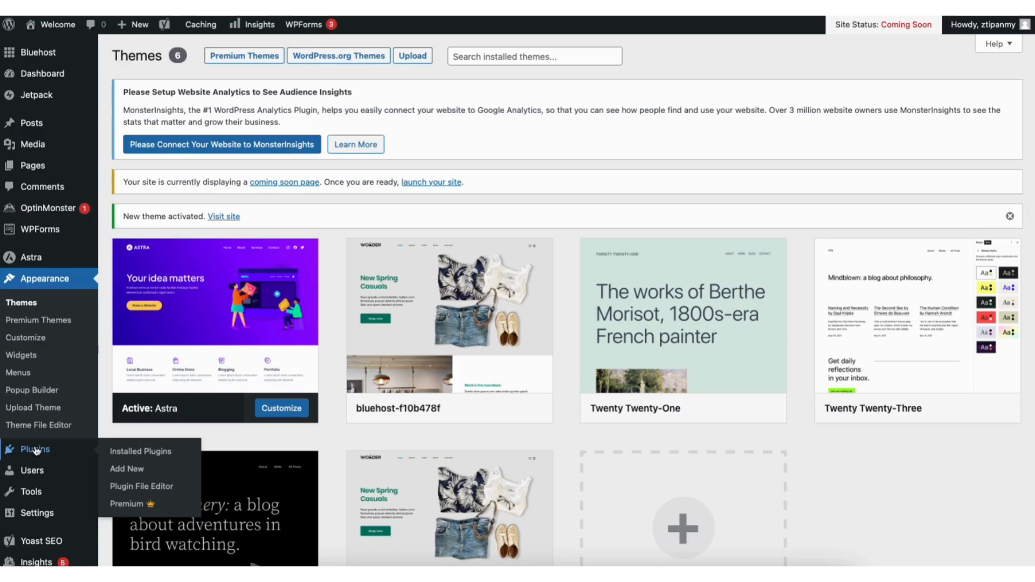
click(129, 467)
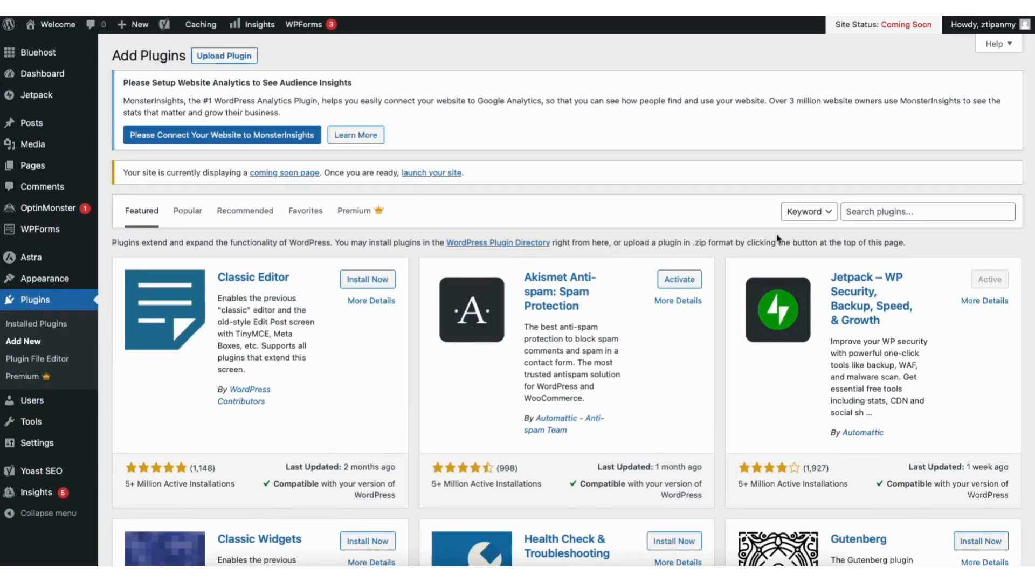
click(893, 204)
text(starter templates)
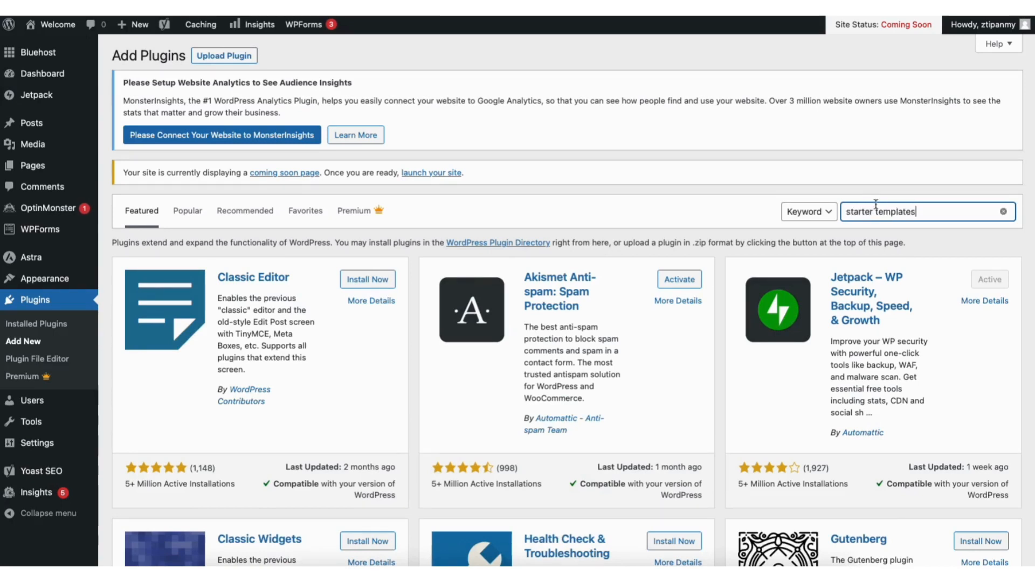
click(361, 282)
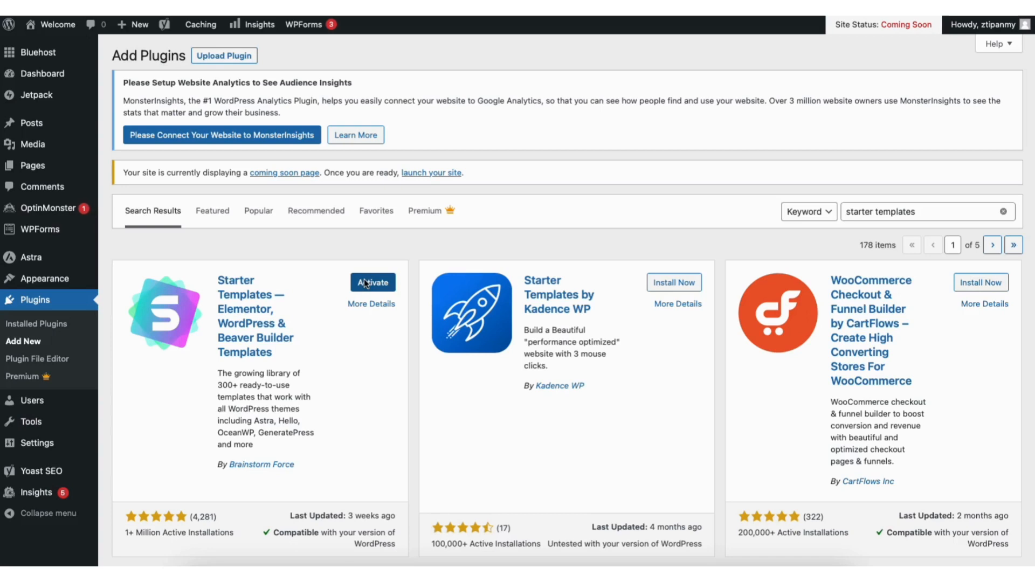
click(364, 280)
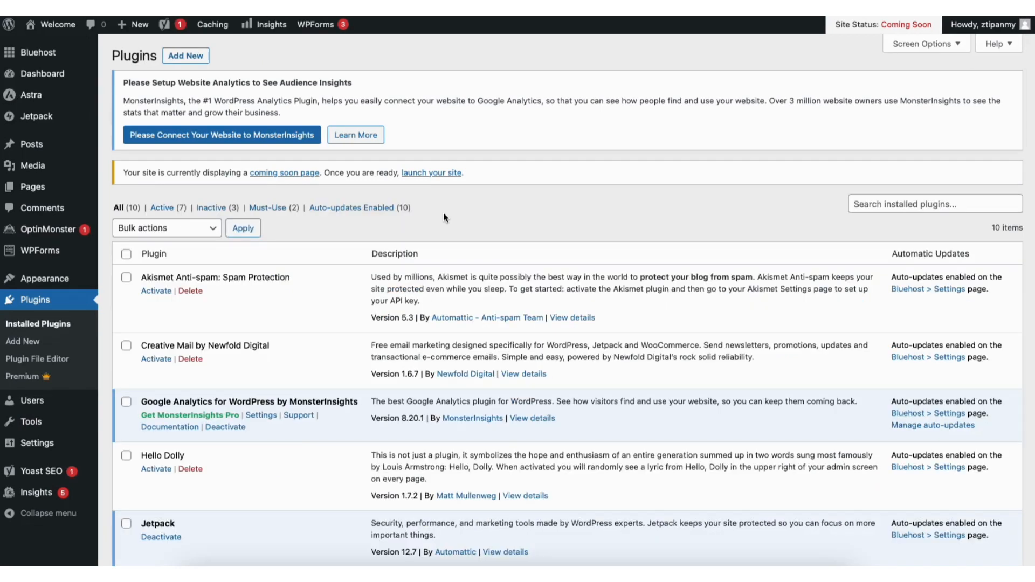
- Open the Starter Templates library from the Appearance section and look through its designs and Business and Local Business categories
mouse_move(54, 279)
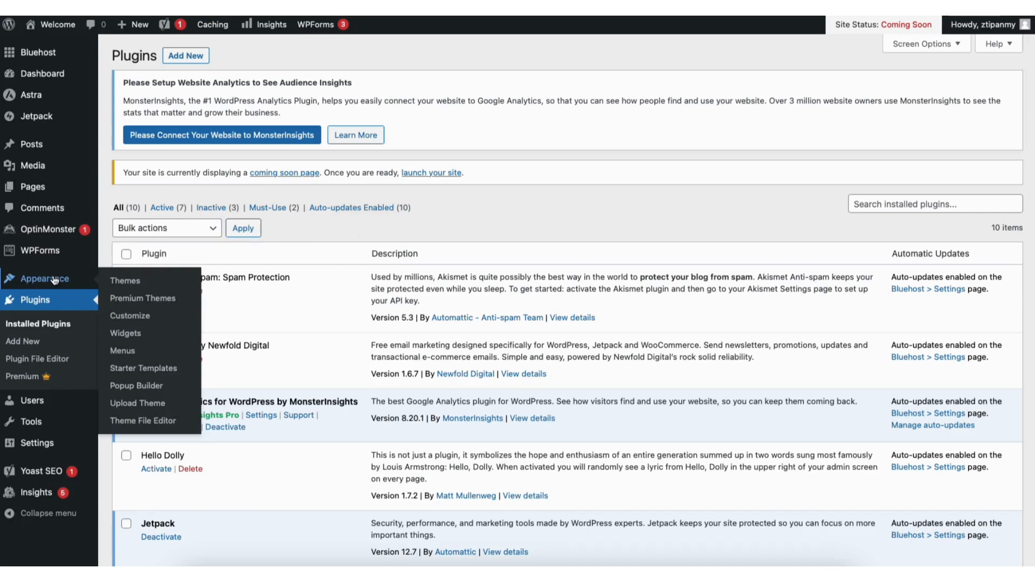
click(134, 370)
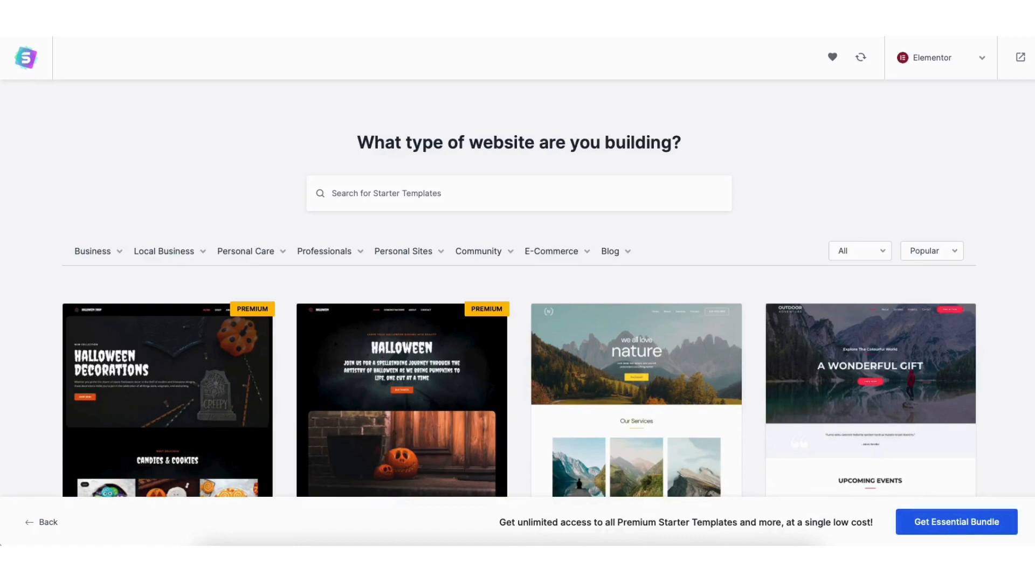
scroll(519, 288, down, 10)
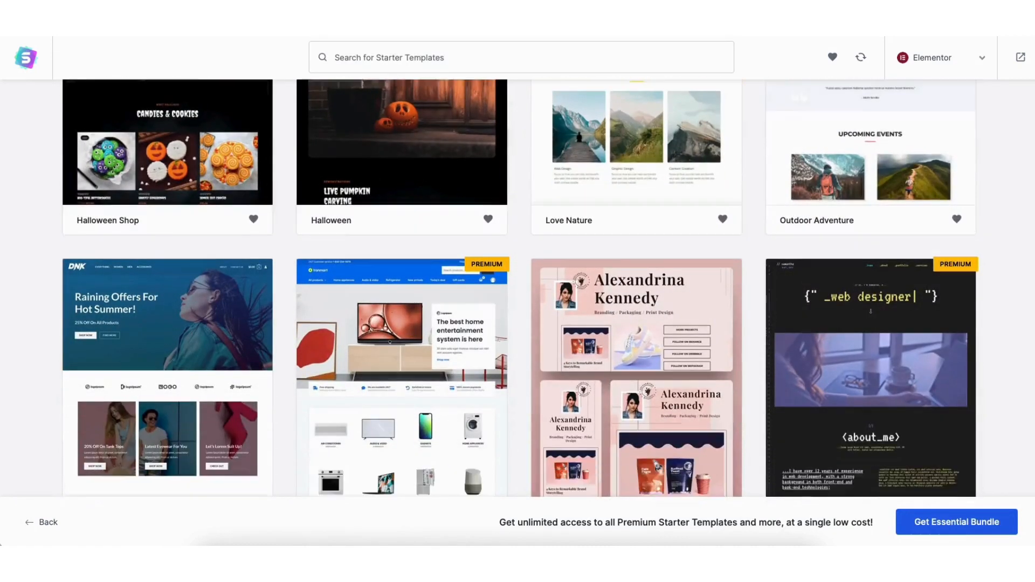
scroll(520, 288, down, 14)
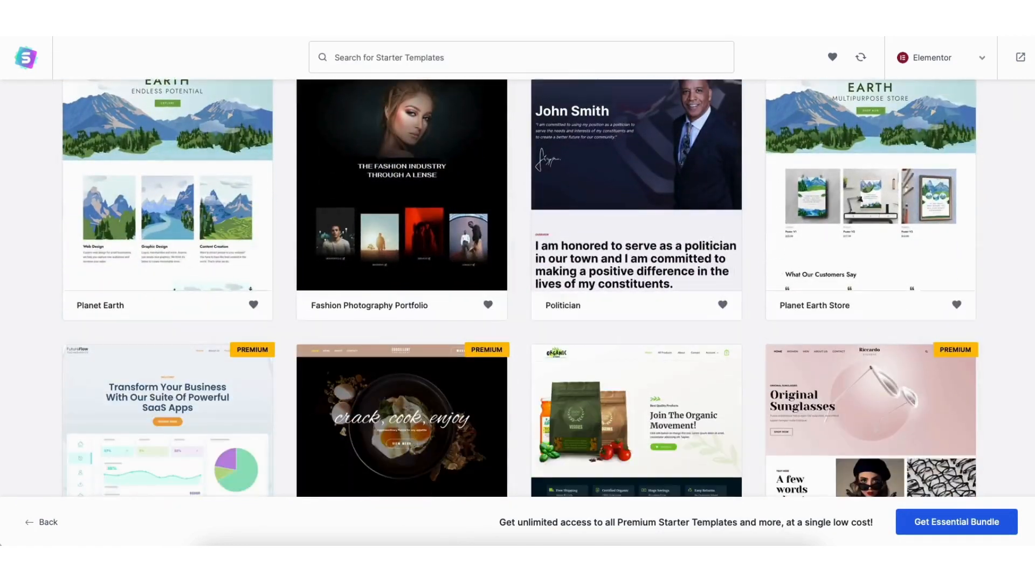
scroll(519, 288, down, 3)
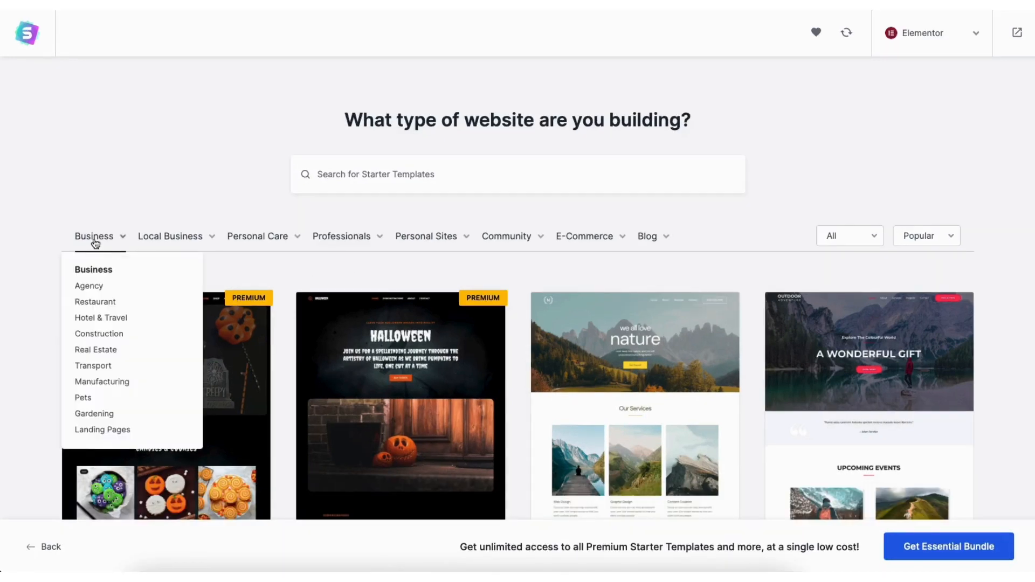
mouse_move(169, 253)
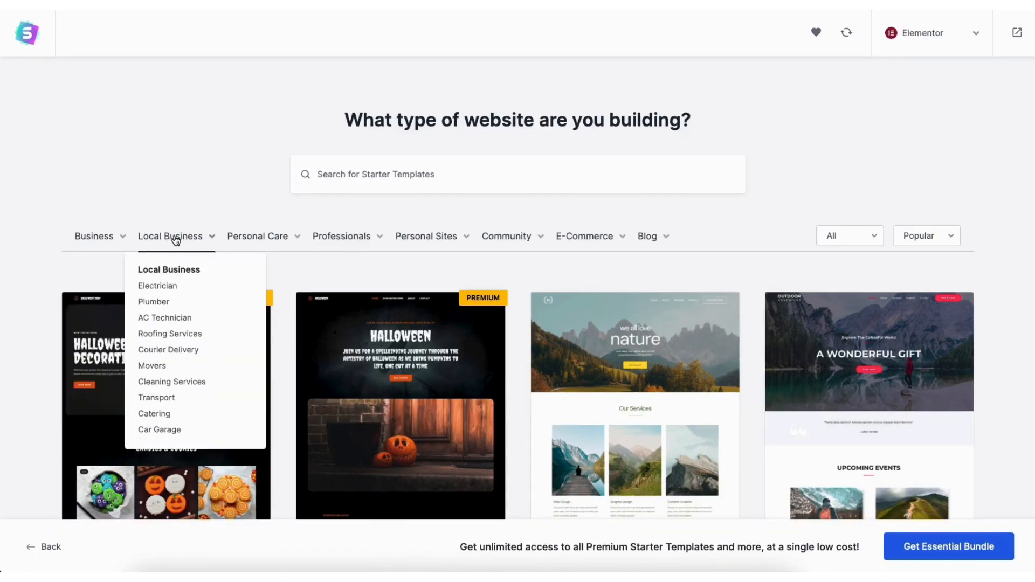
mouse_move(361, 240)
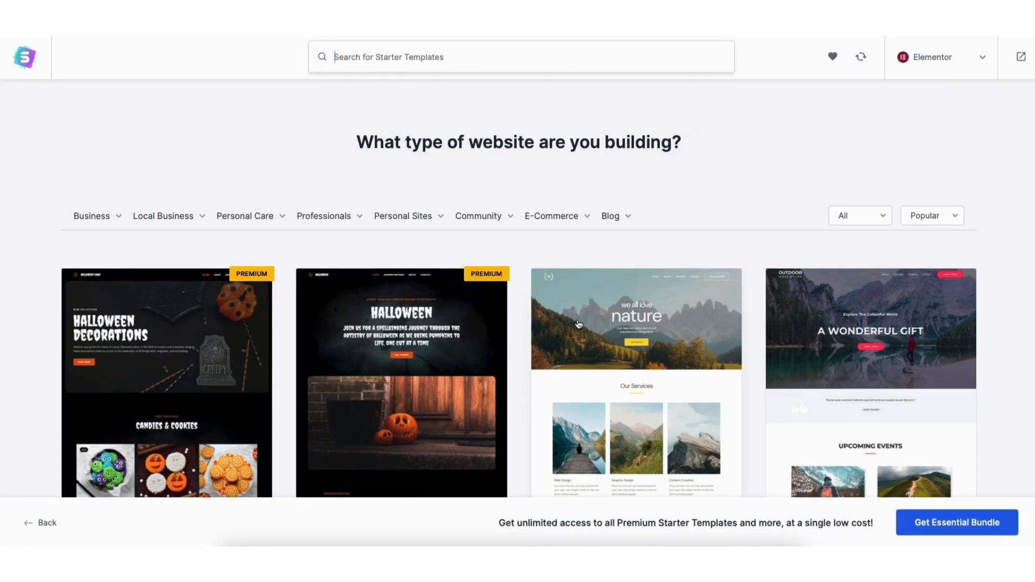
- Preview the Love Nature template down to its testimonial and About Us sections, and return to the template library
click(580, 343)
scroll(621, 291, down, 9)
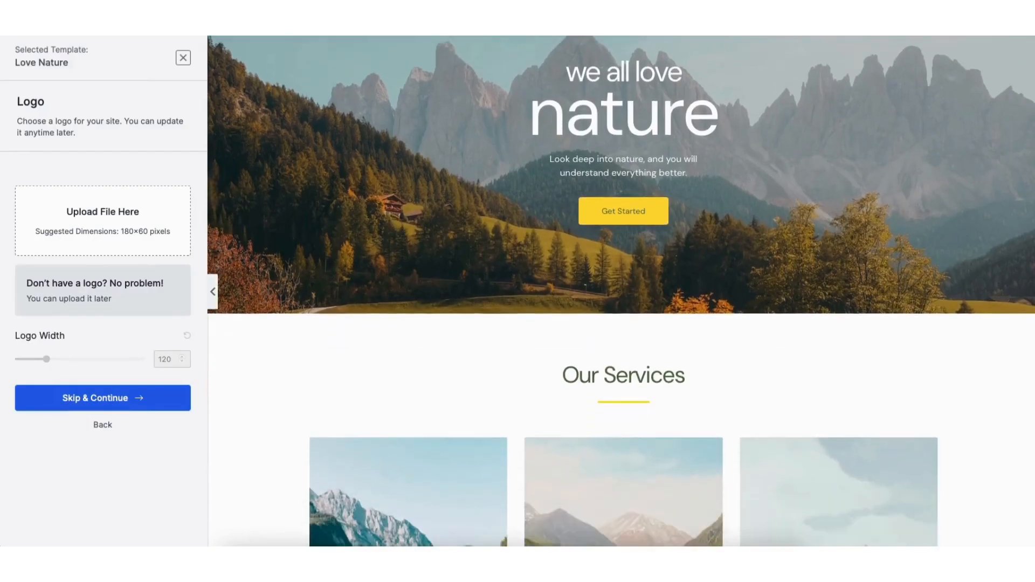
scroll(979, 233, down, 6)
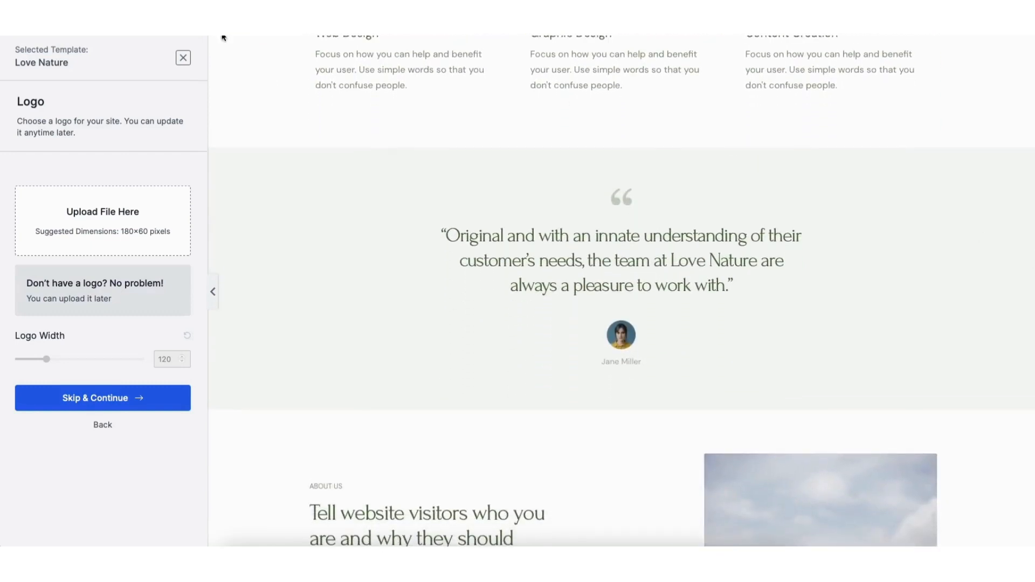
click(184, 58)
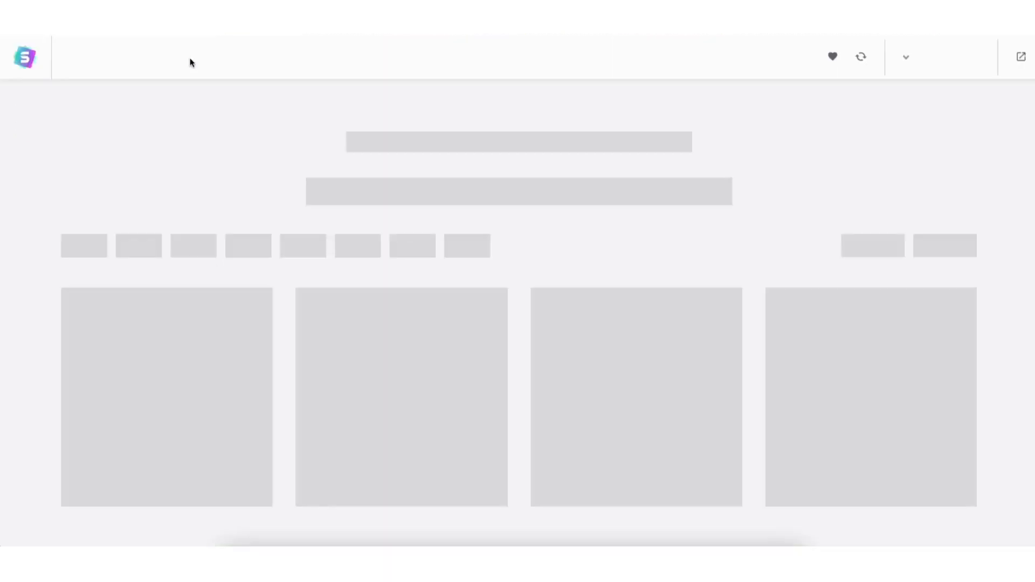
- Examine the available starter templates across the whole library and those matching the search term Business
scroll(518, 291, down, 12)
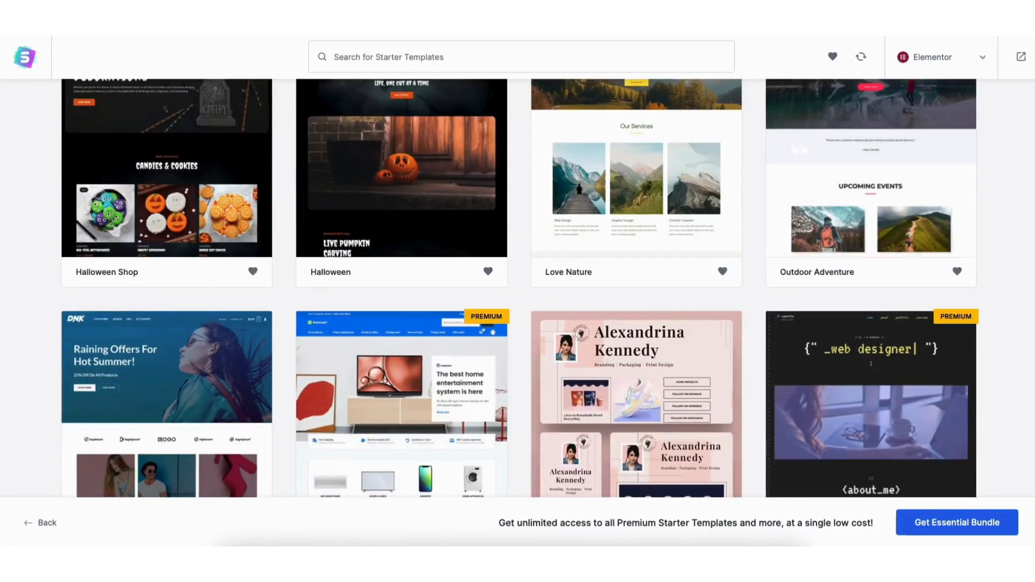
scroll(517, 292, down, 11)
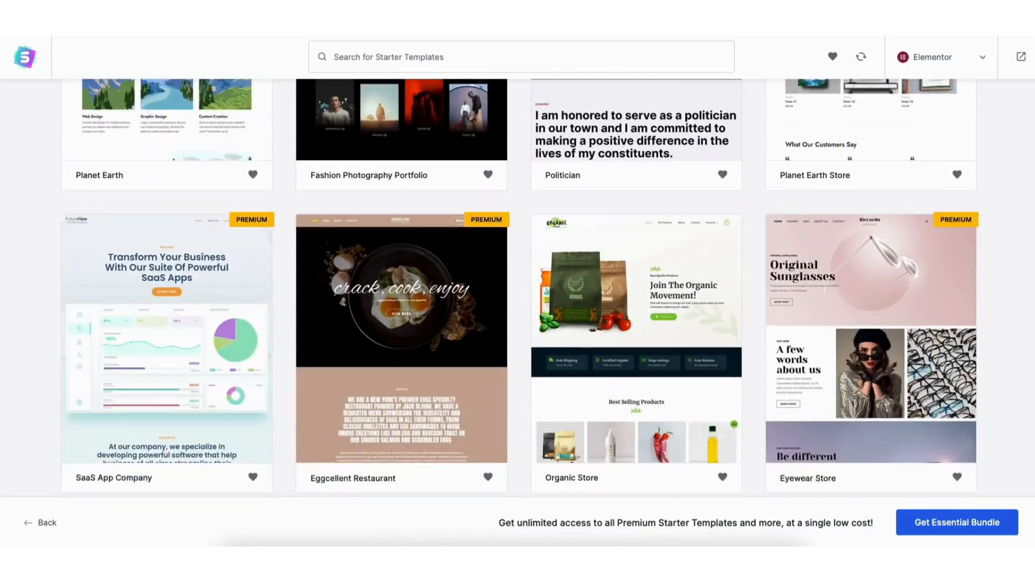
scroll(517, 291, down, 11)
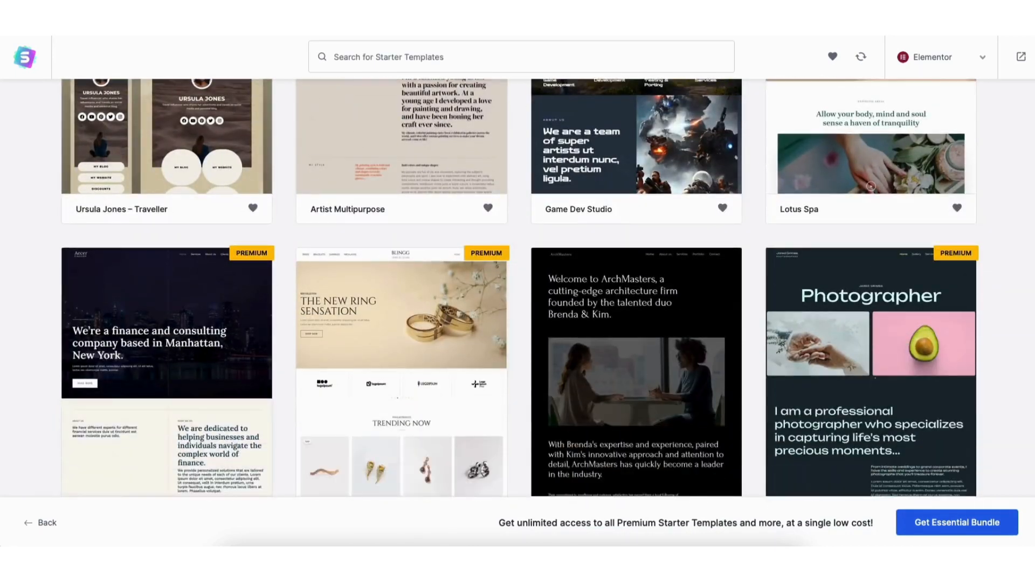
scroll(518, 291, down, 8)
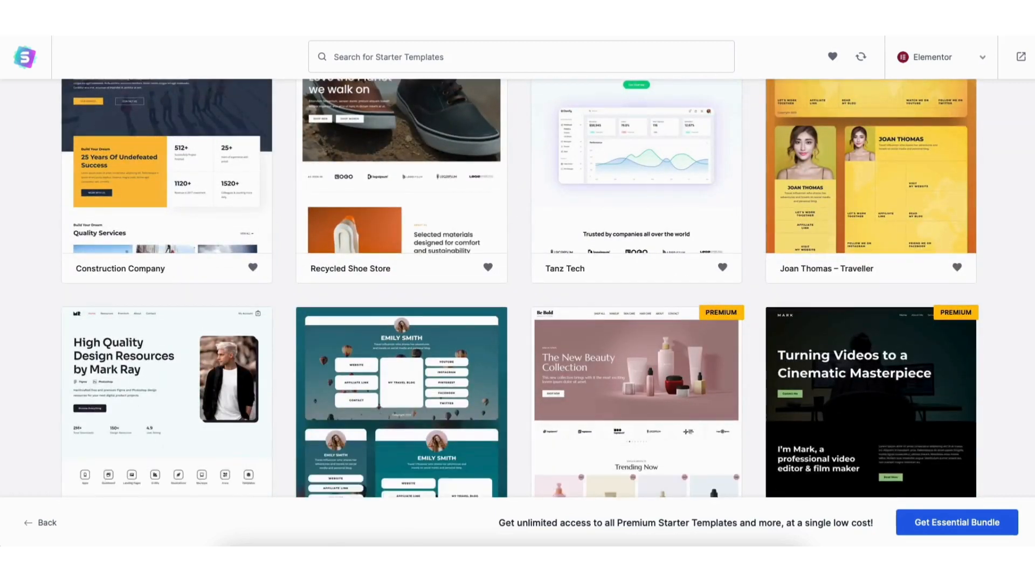
scroll(518, 291, down, 8)
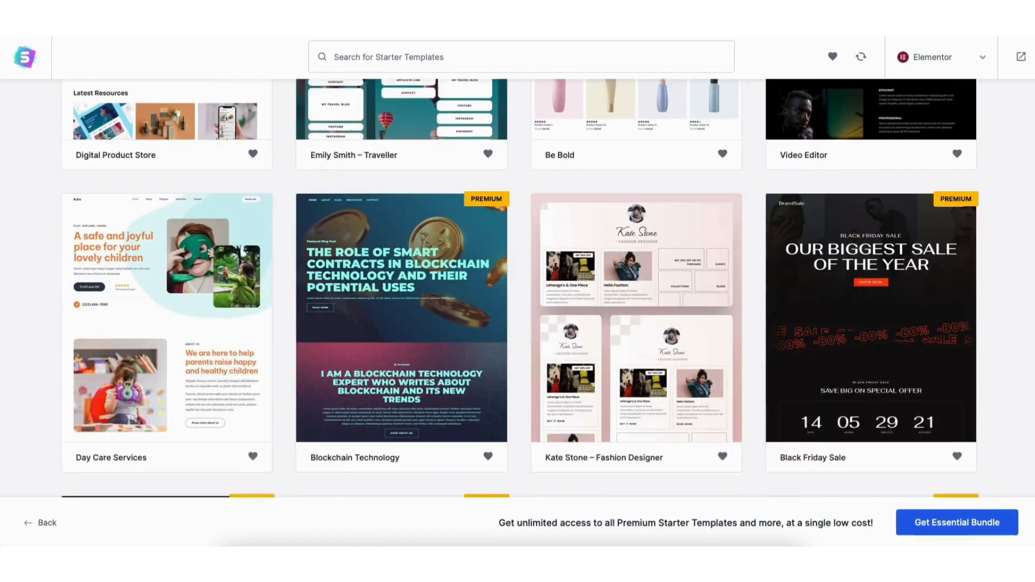
scroll(518, 291, down, 8)
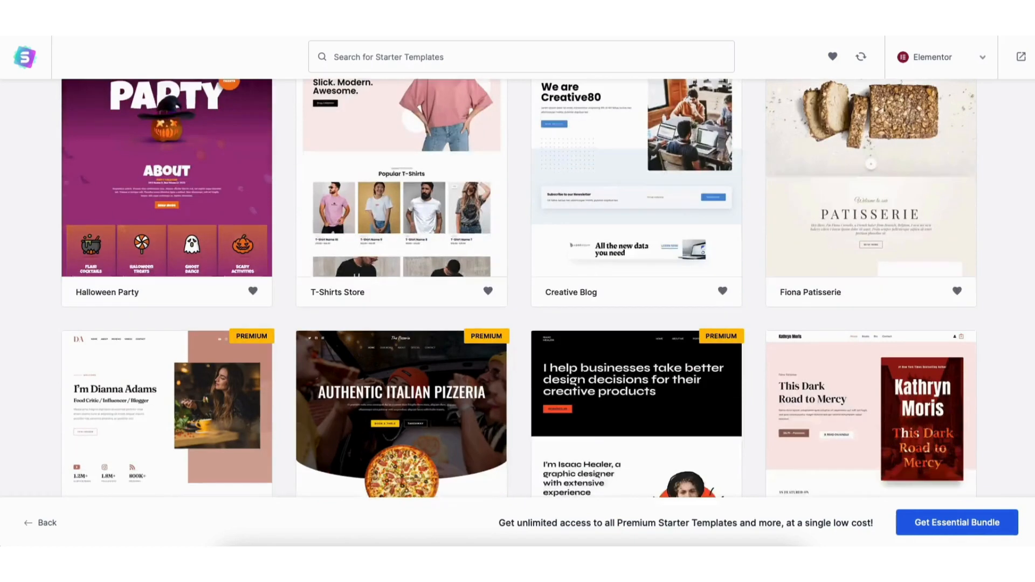
scroll(517, 292, down, 7)
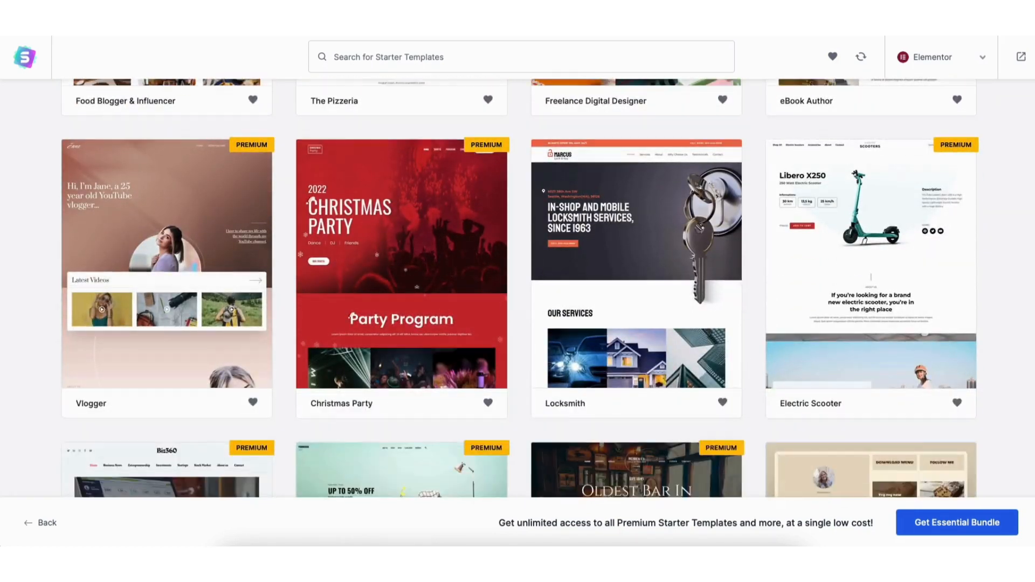
scroll(518, 291, down, 7)
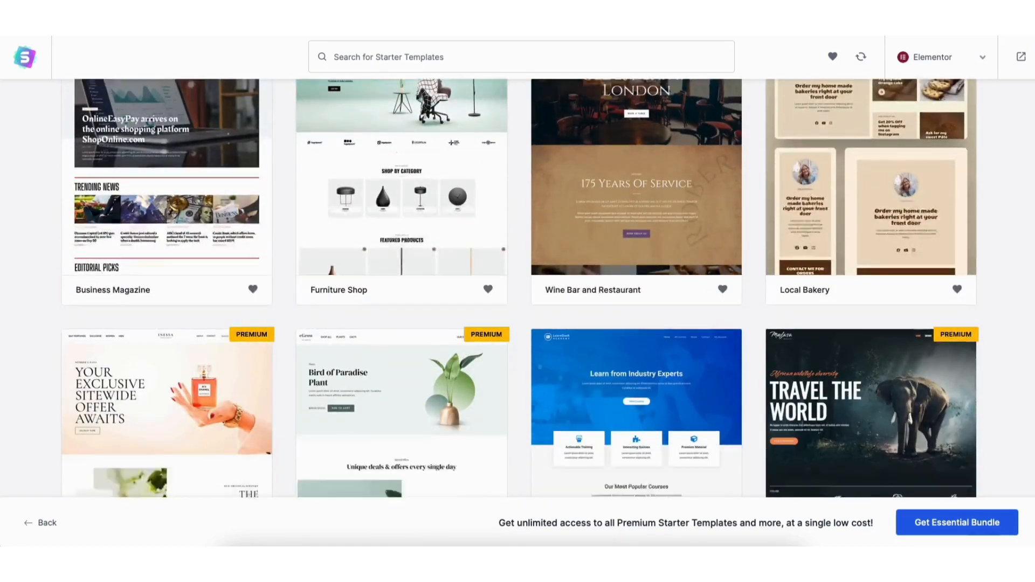
scroll(518, 291, down, 8)
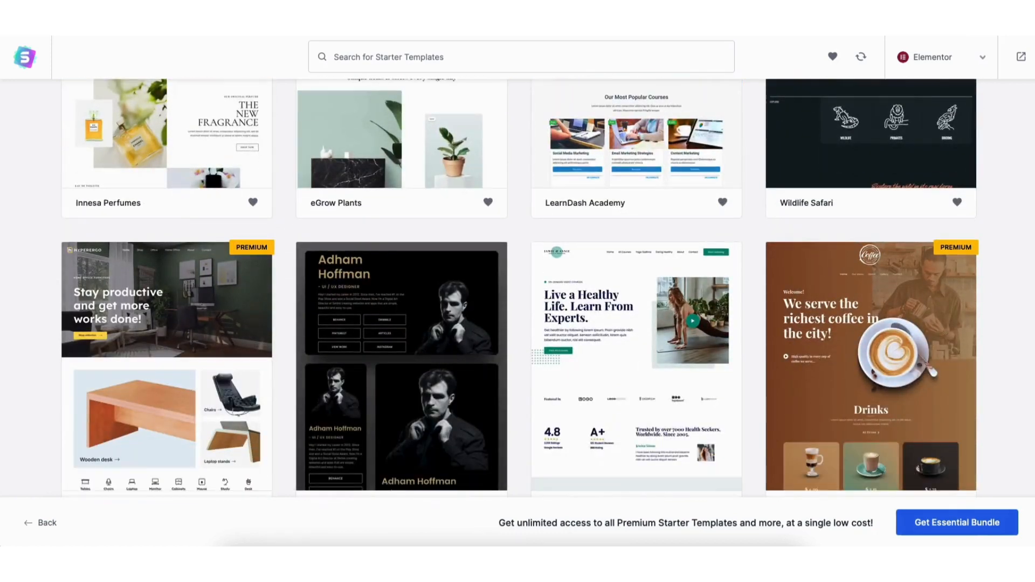
scroll(518, 291, down, 7)
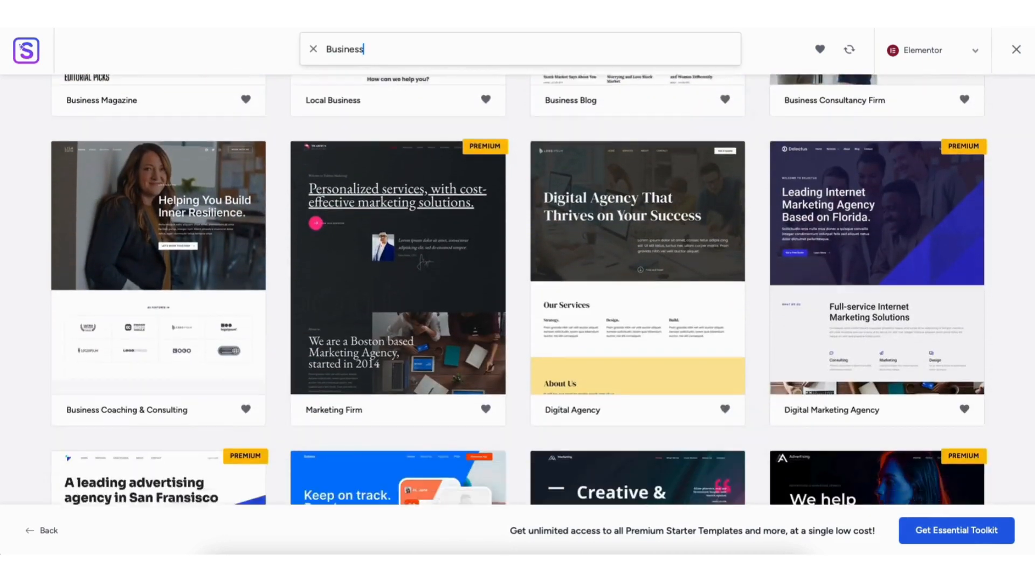
scroll(517, 290, down, 10)
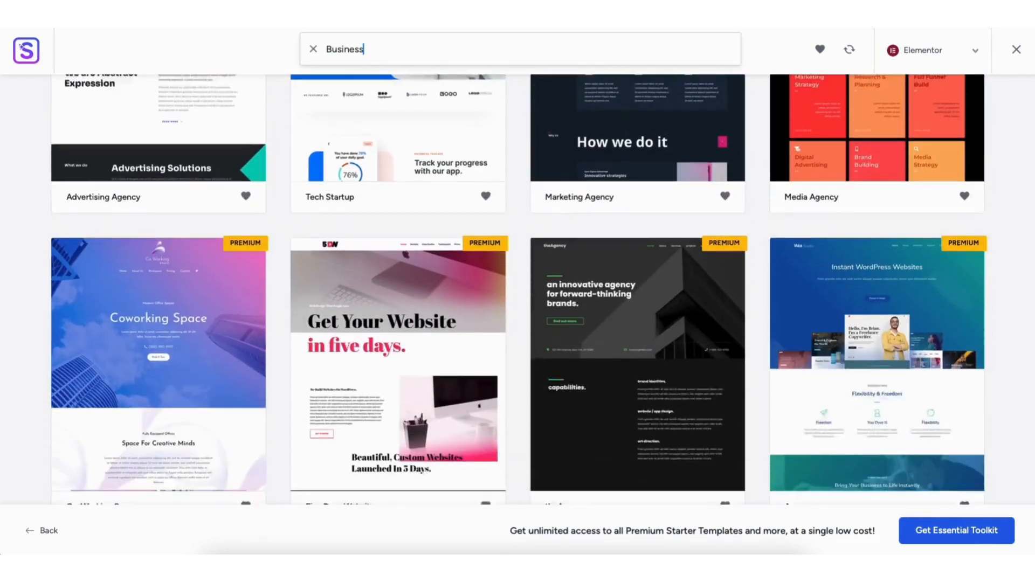
scroll(520, 289, down, 8)
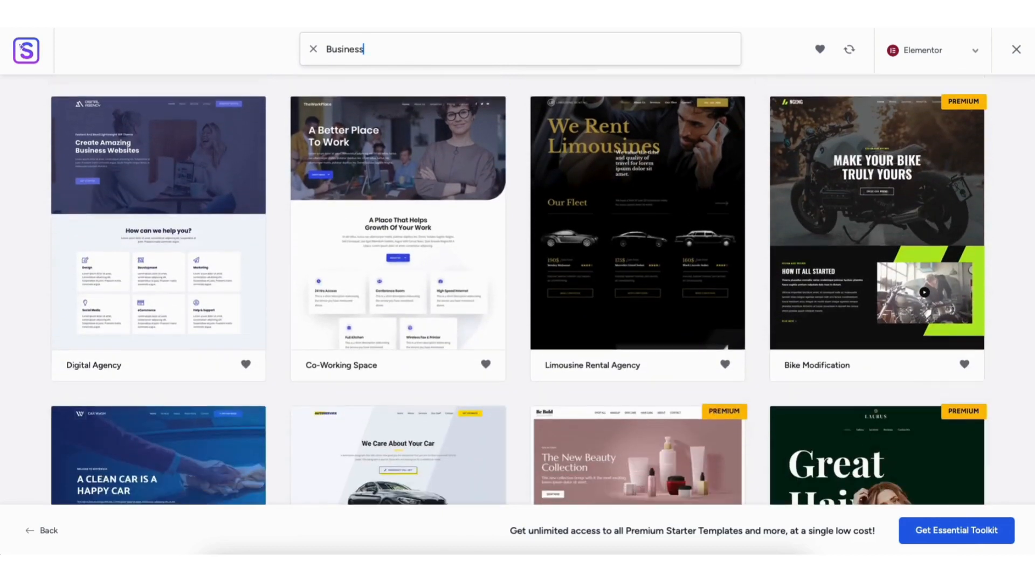
scroll(831, 152, down, 6)
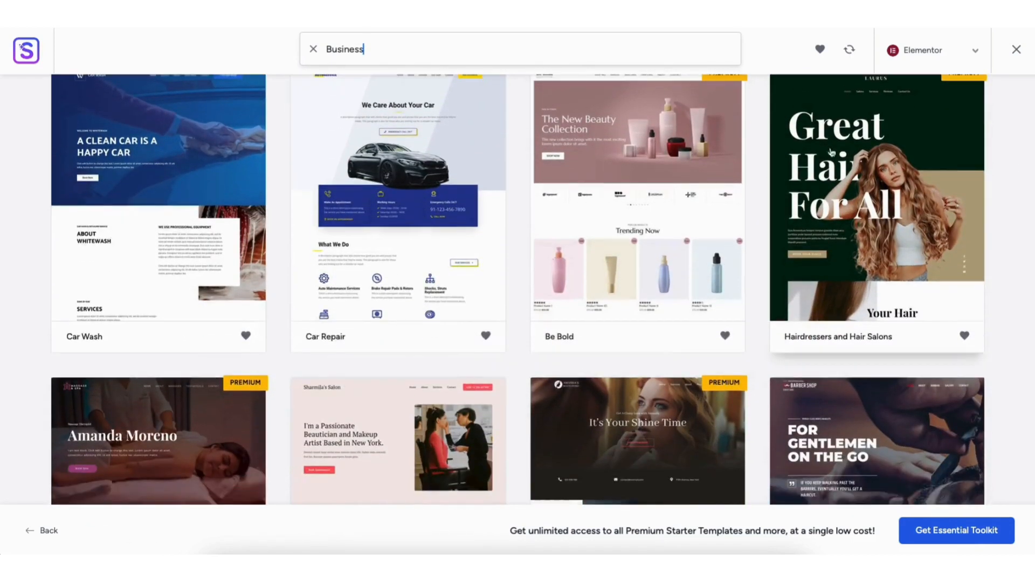
- Replace the search term Business with mountain in the starter template search
scroll(374, 49, up, 5)
drag(374, 49, 325, 51)
scroll(334, 51, up, 4)
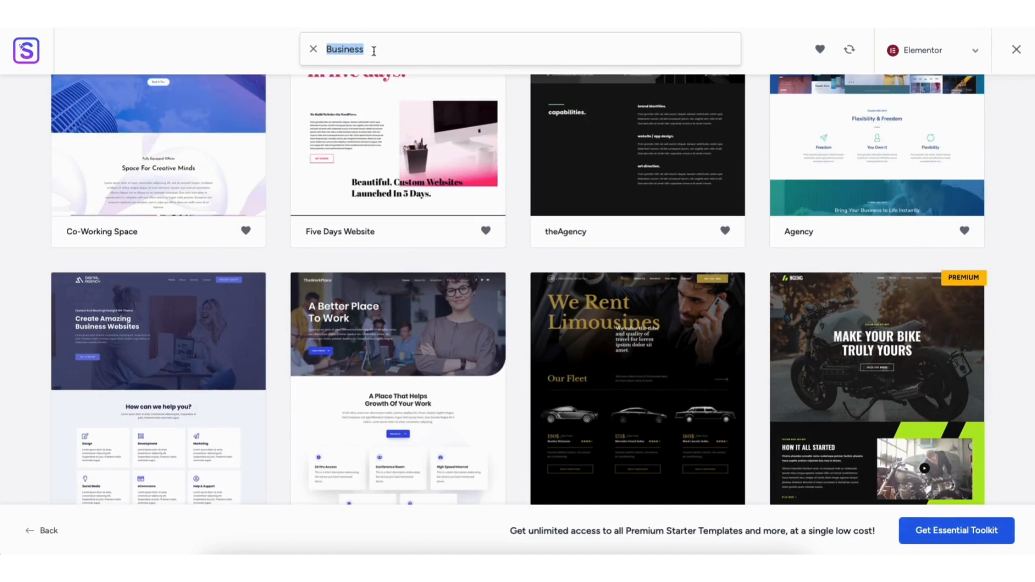
text(m)
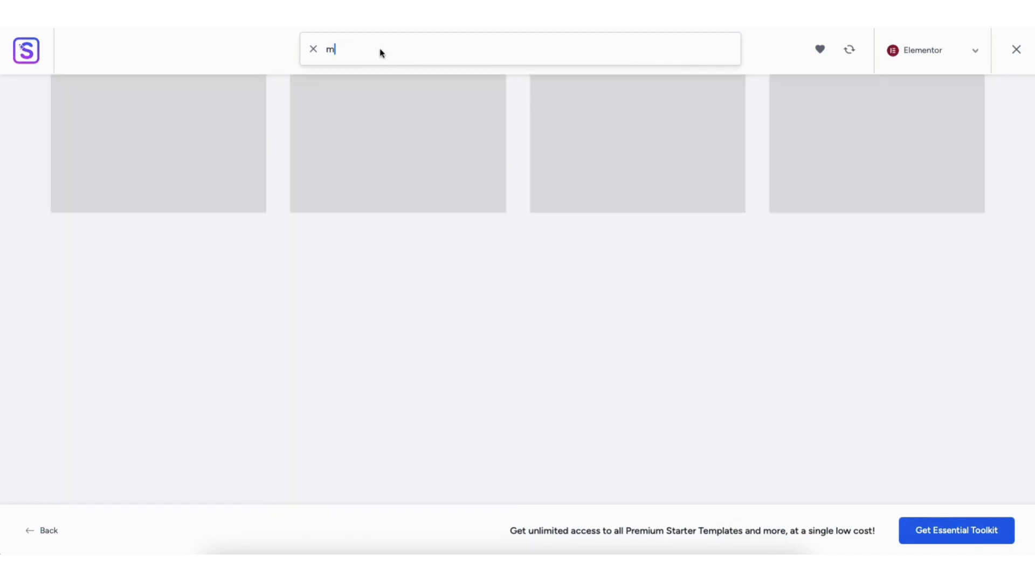
text(ountain)
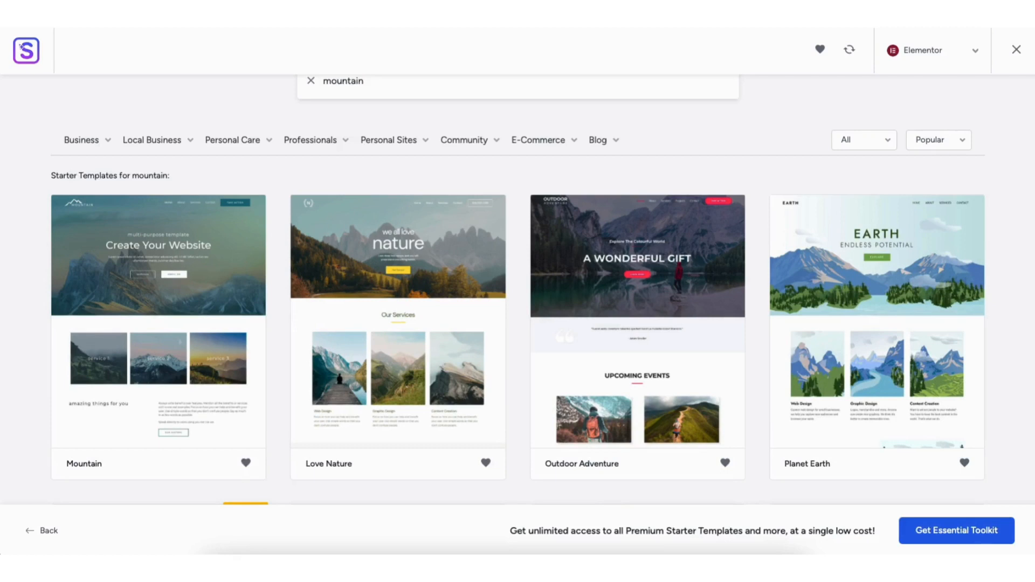
- Select the Mountain template and skip the logo upload to reach its color and font options
click(142, 320)
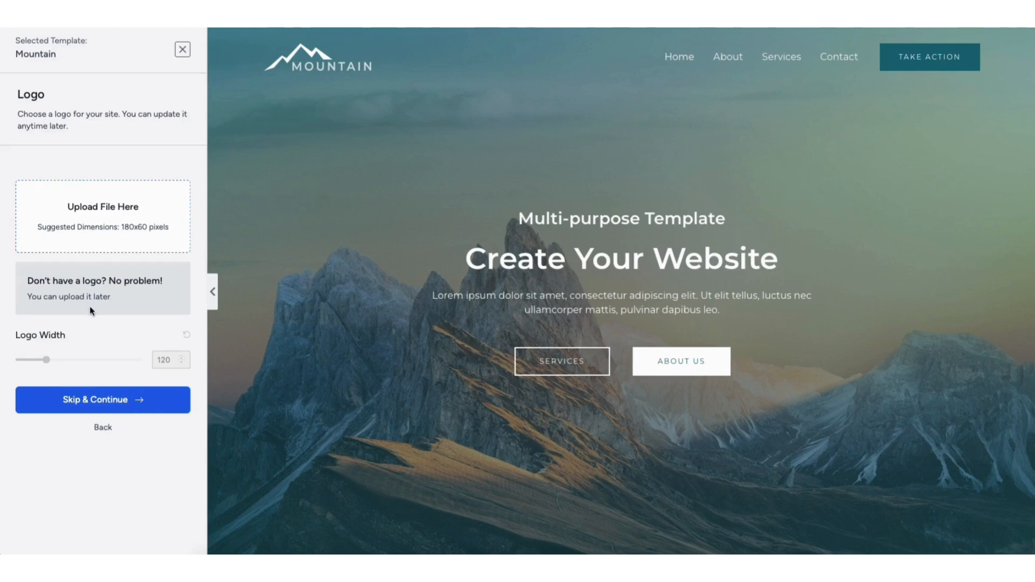
click(108, 399)
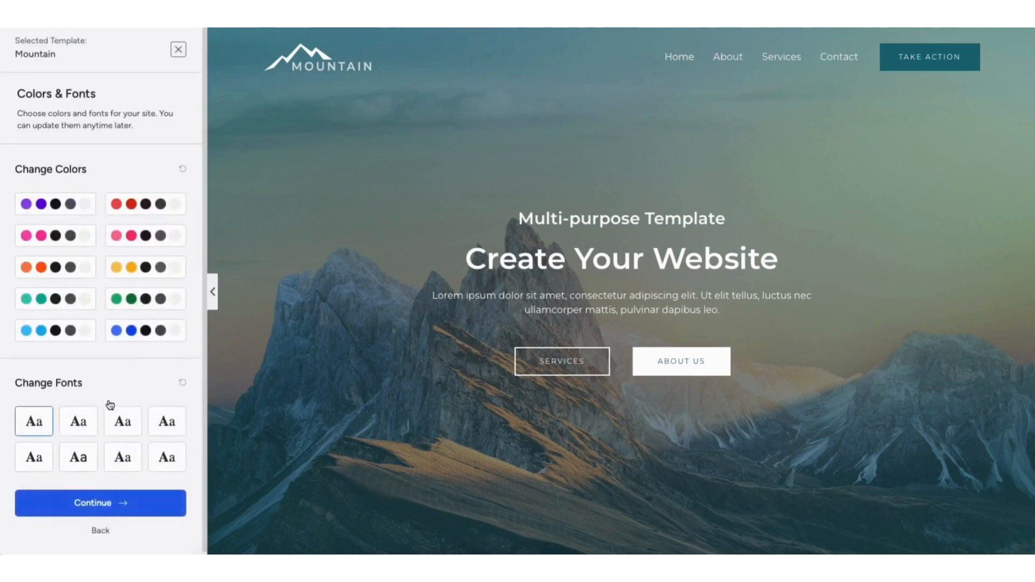
- Try the alternative color palettes on the Mountain template and return it to the default colors
click(69, 238)
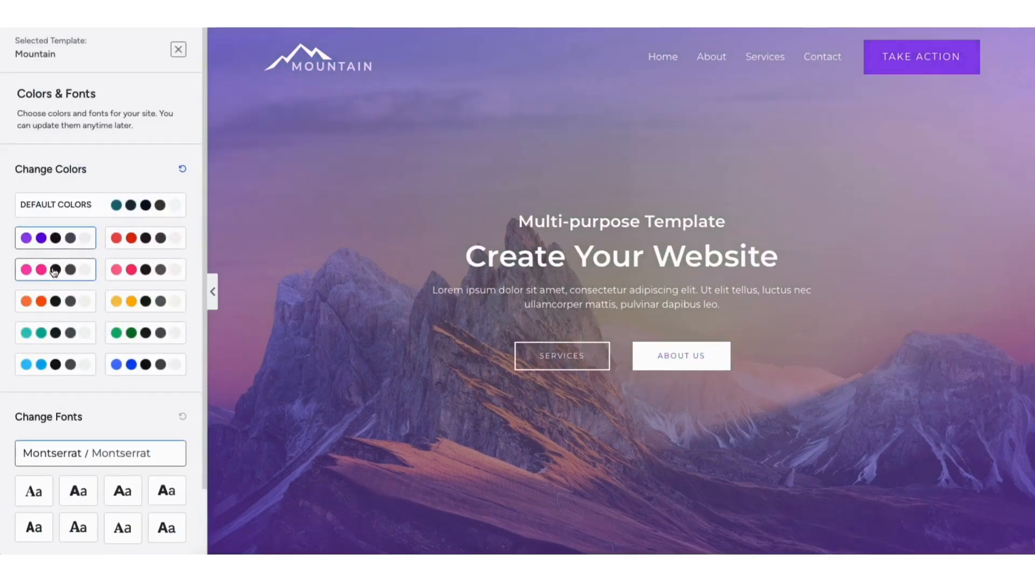
click(48, 269)
click(44, 302)
click(43, 333)
click(46, 364)
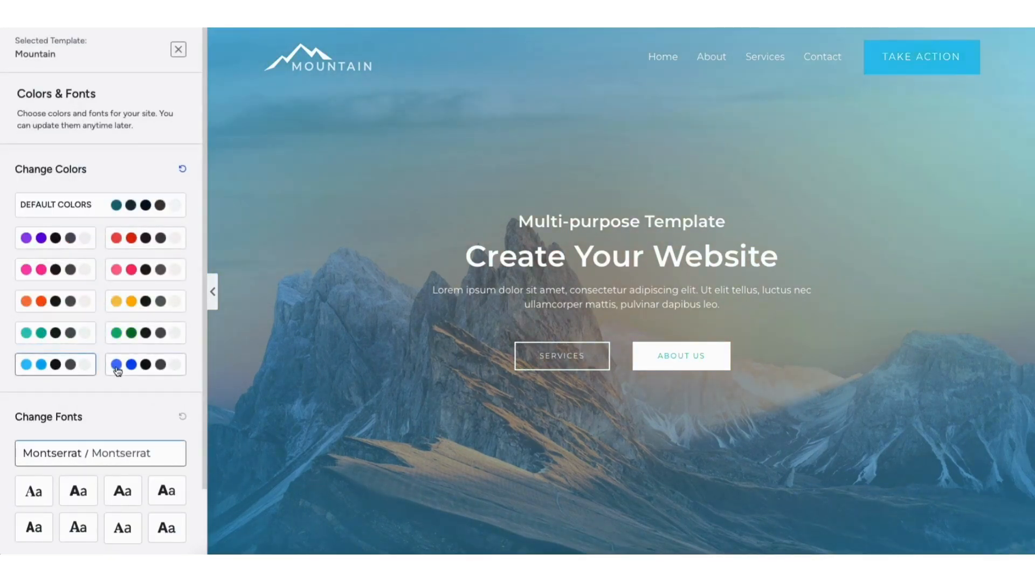
click(124, 362)
click(125, 332)
click(125, 301)
click(125, 269)
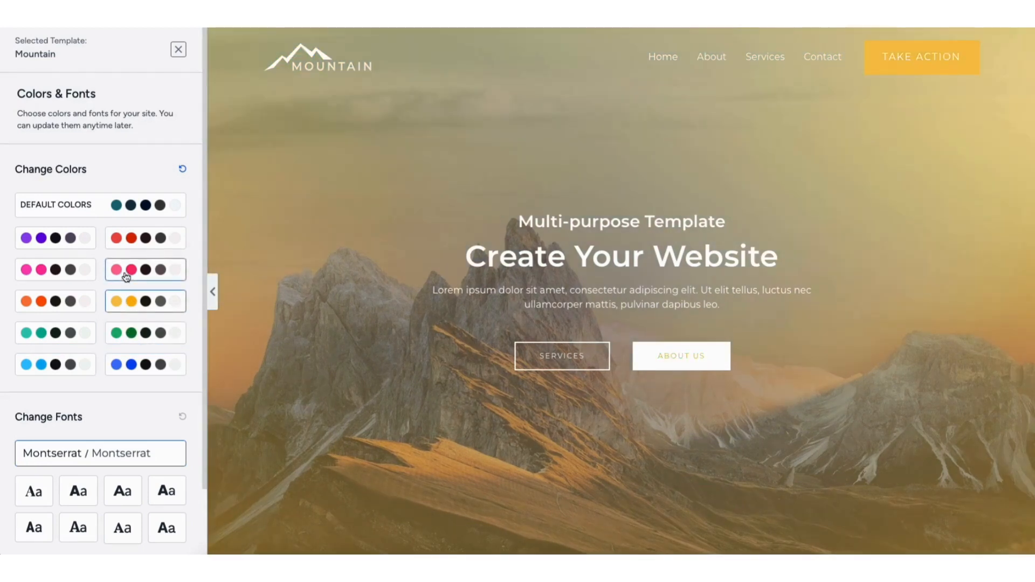
click(126, 246)
click(180, 206)
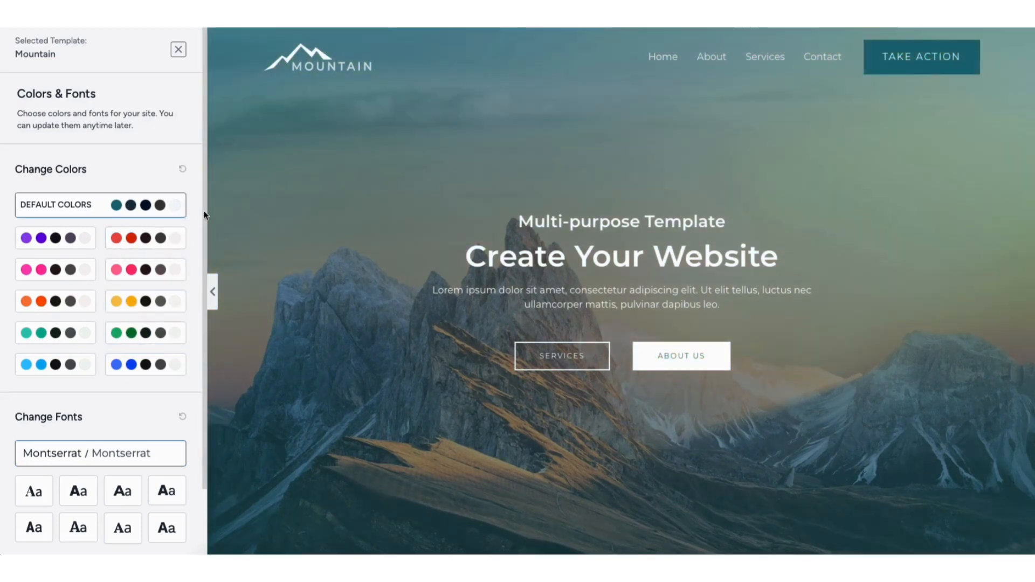
- Build the website from the Mountain template with the Montserrat fonts and the preselected import options, and view the site
scroll(200, 242, down, 2)
scroll(201, 272, down, 1)
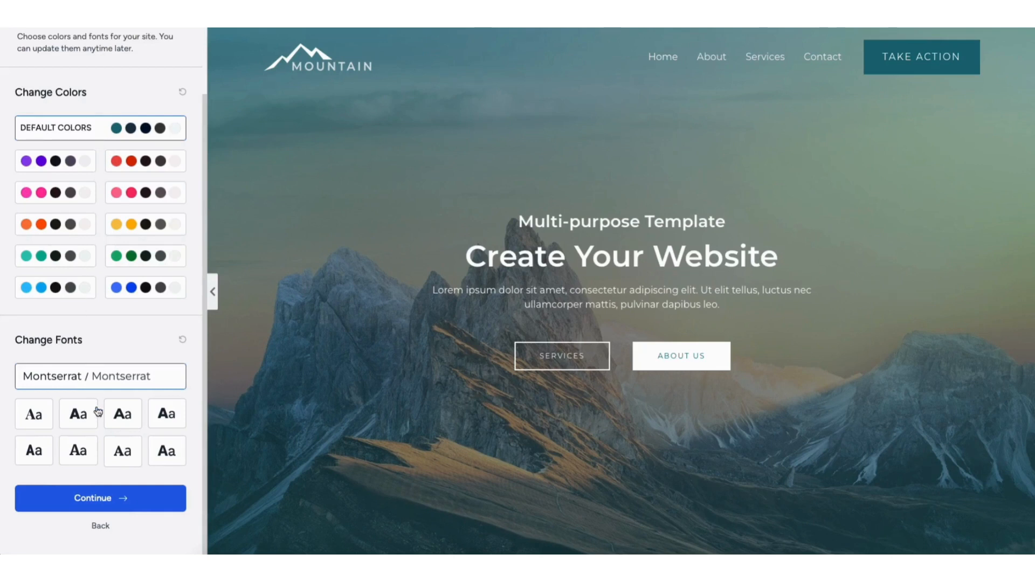
click(96, 495)
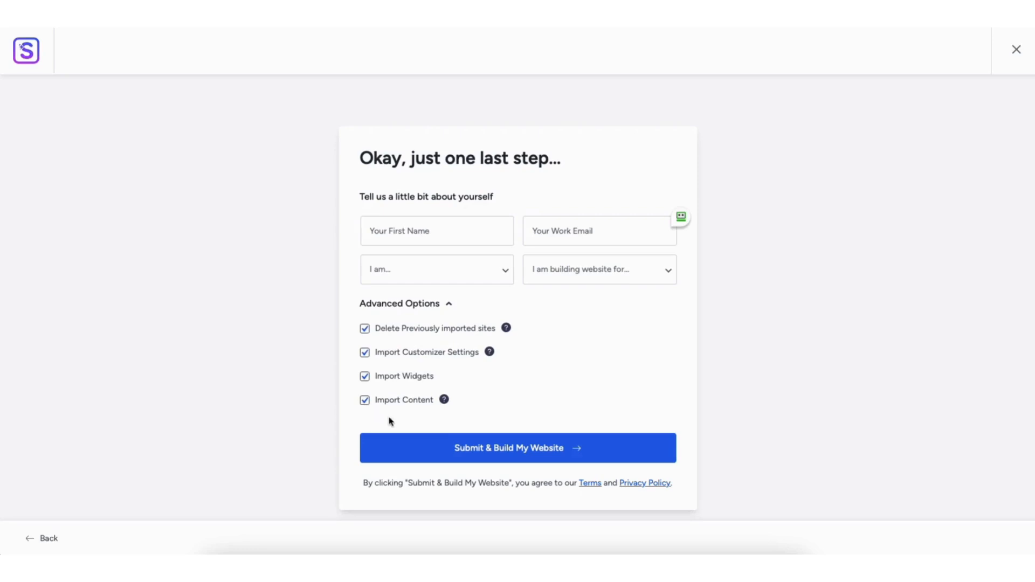
click(515, 450)
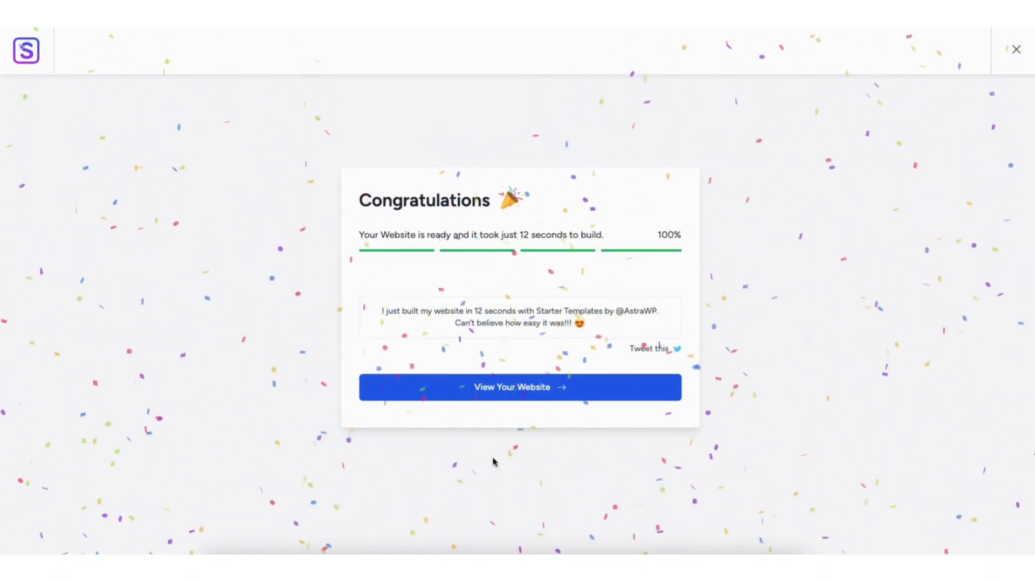
click(484, 389)
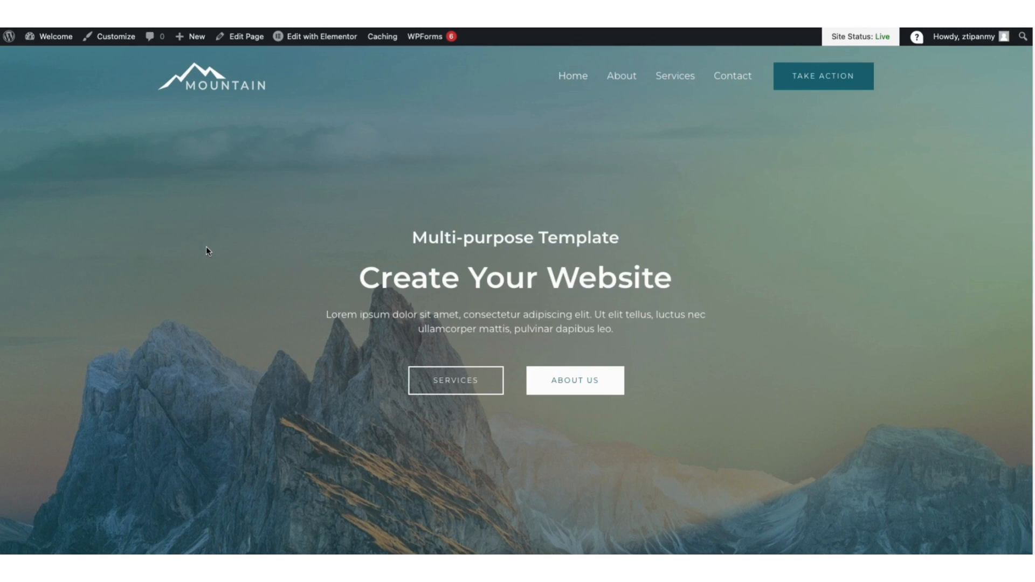
- Go to the WordPress dashboard and open the experiments and features section of the Elementor settings
mouse_move(53, 42)
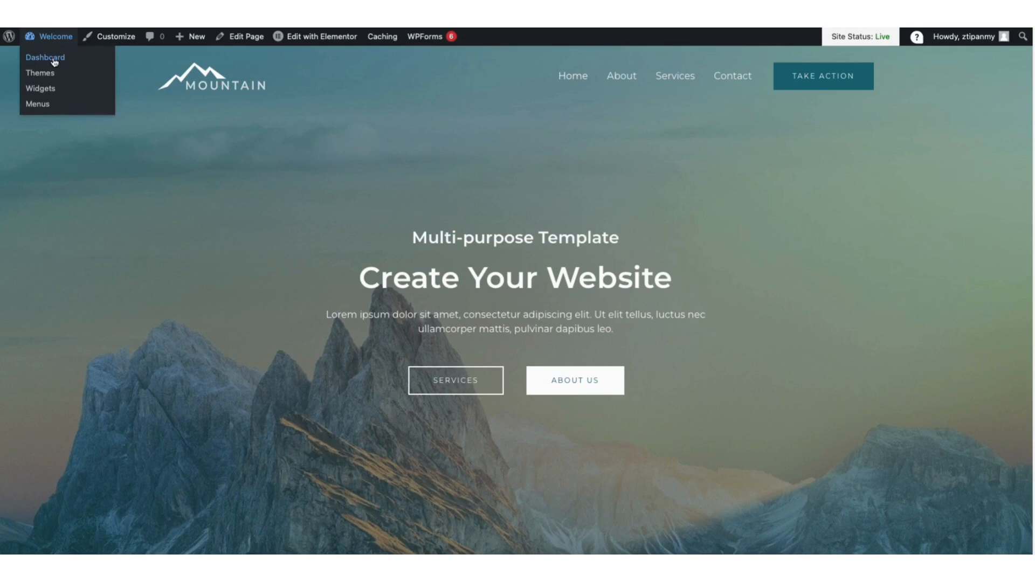
click(55, 62)
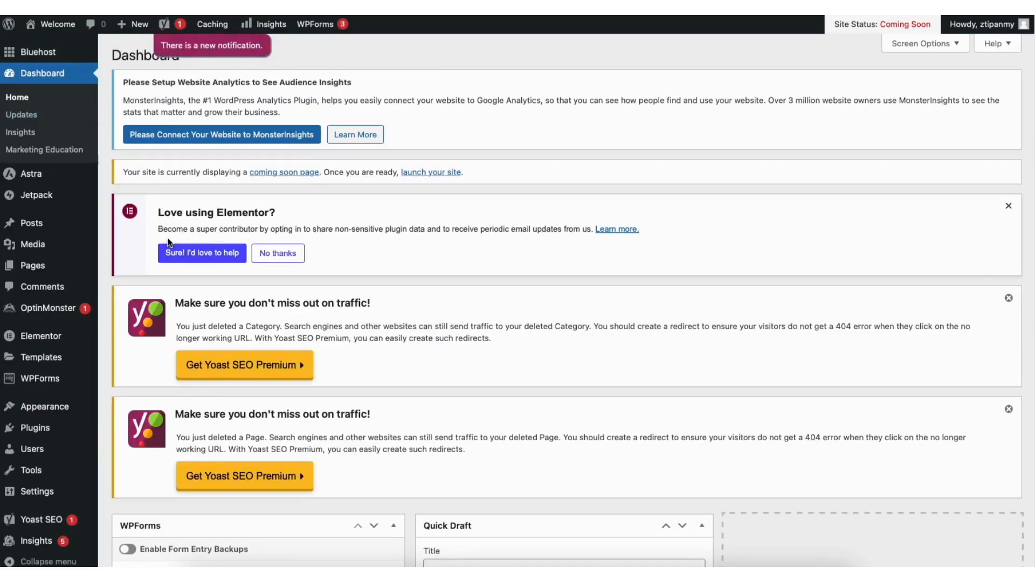
mouse_move(48, 342)
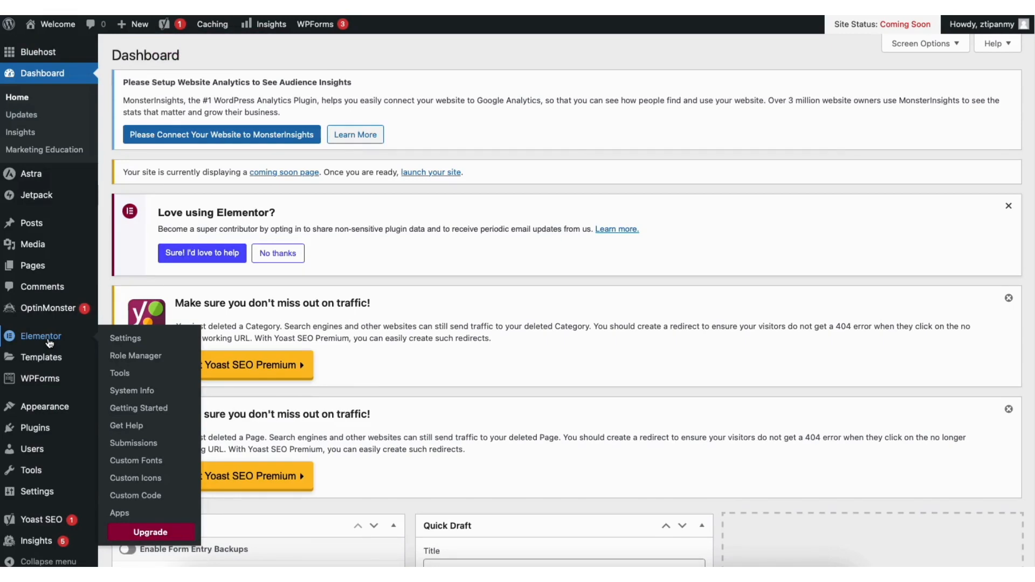
click(126, 338)
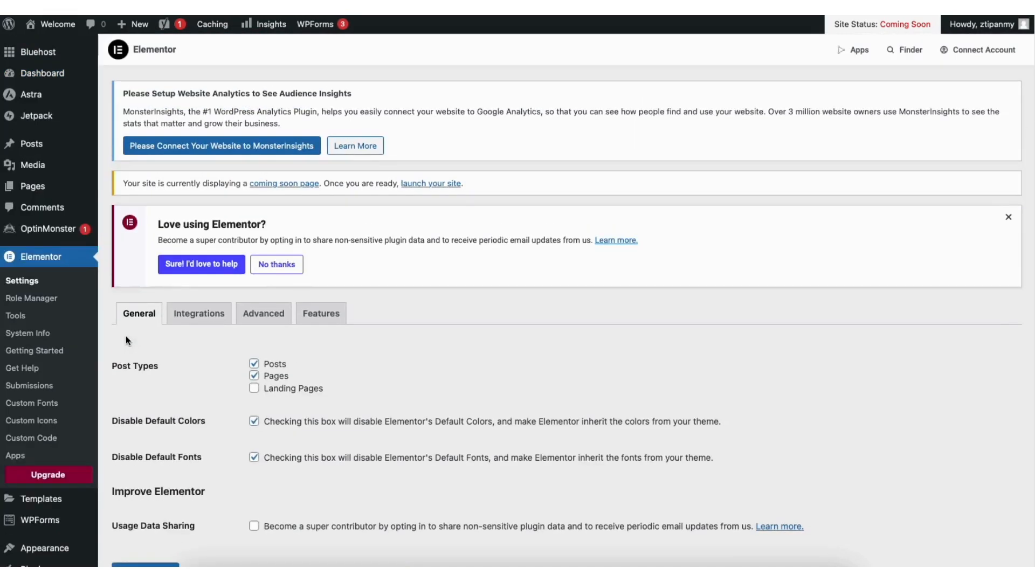
click(335, 317)
- Set the Editor Top Bar and Flexbox Container features to Active and save the Elementor settings
scroll(1029, 209, down, 10)
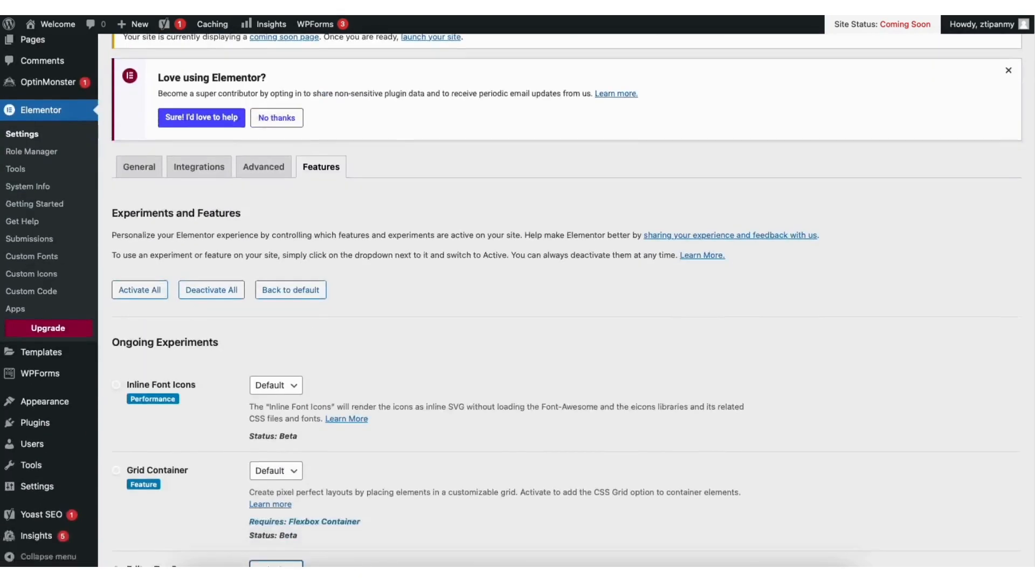
scroll(1030, 216, down, 1)
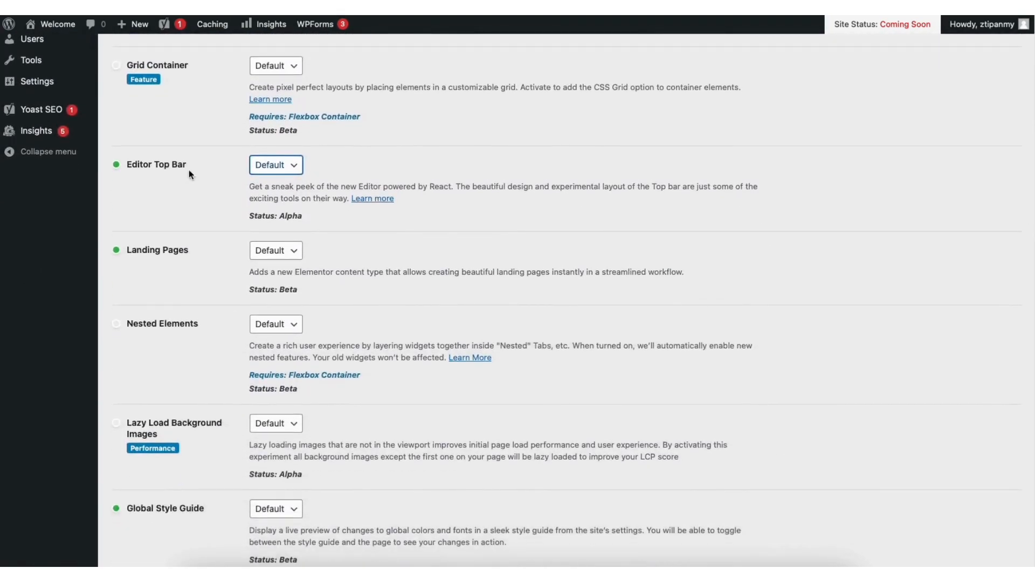
click(289, 166)
click(269, 177)
scroll(959, 289, down, 10)
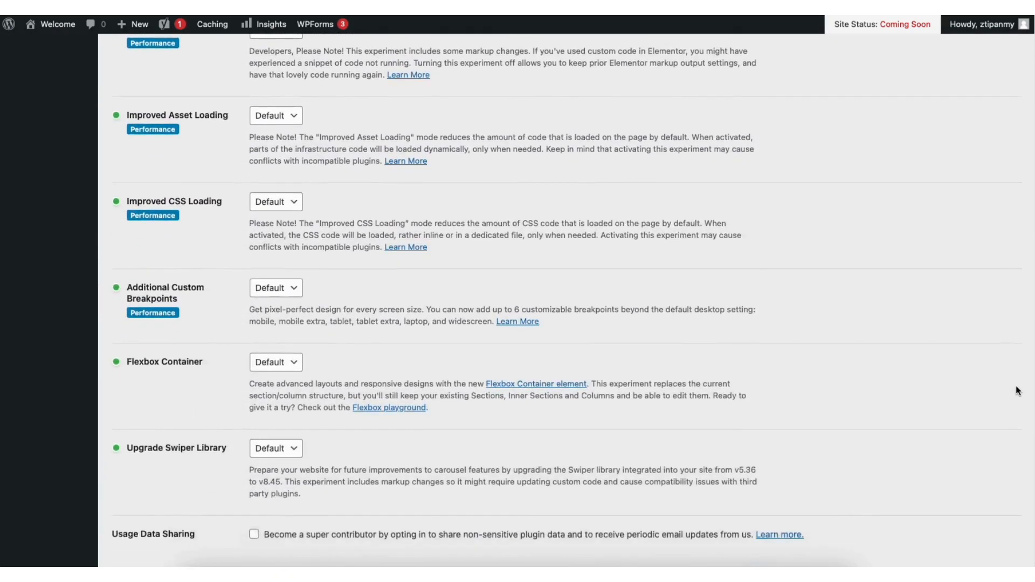
click(273, 286)
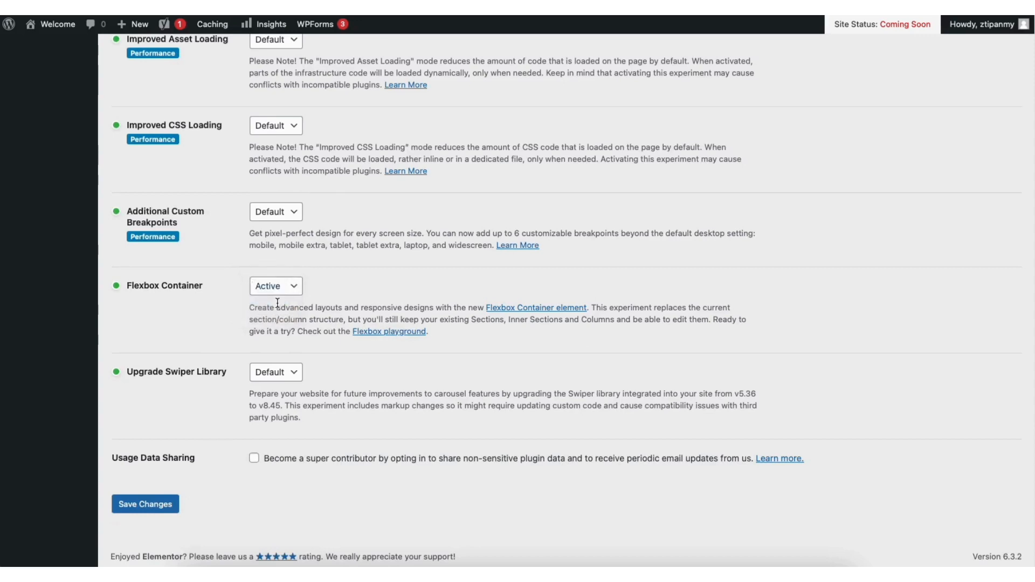
click(150, 507)
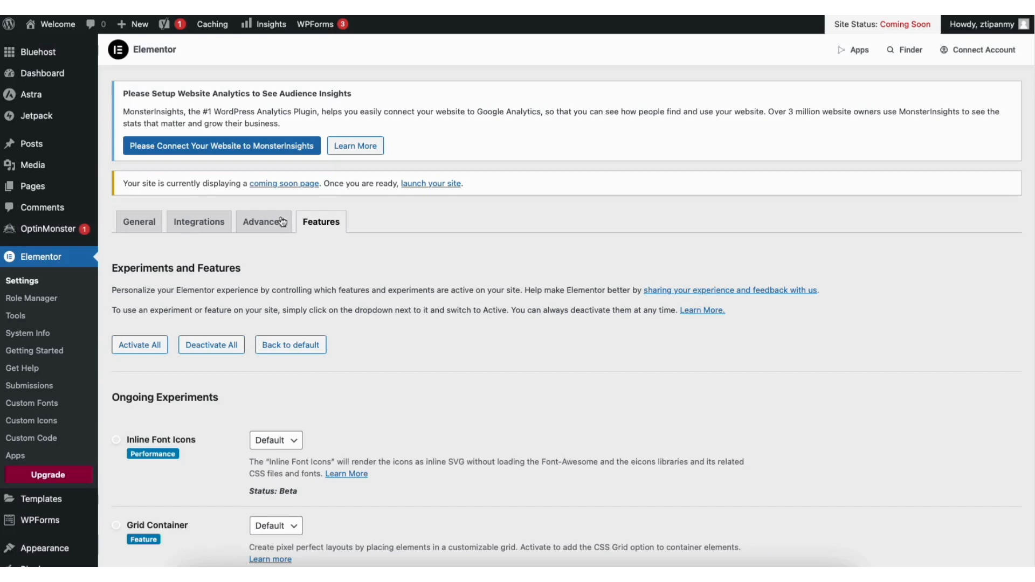
- Return to the live home page and open it for editing in Elementor
mouse_move(59, 26)
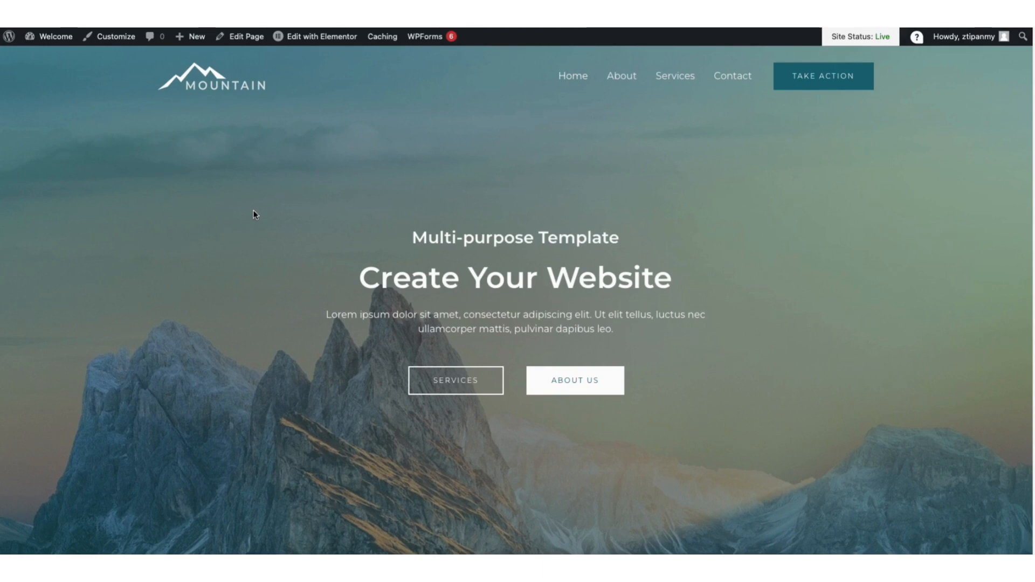
mouse_move(316, 40)
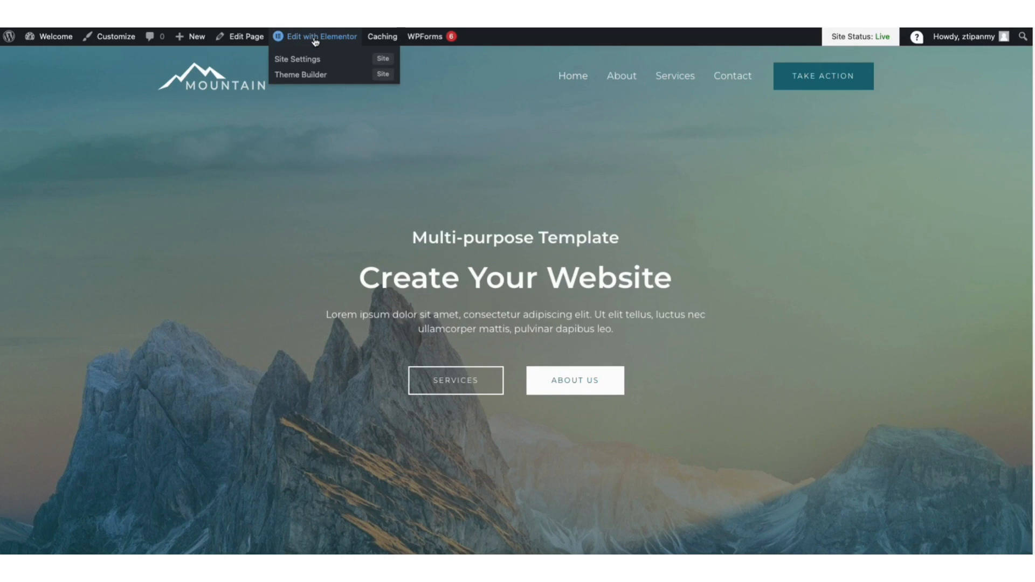
click(316, 40)
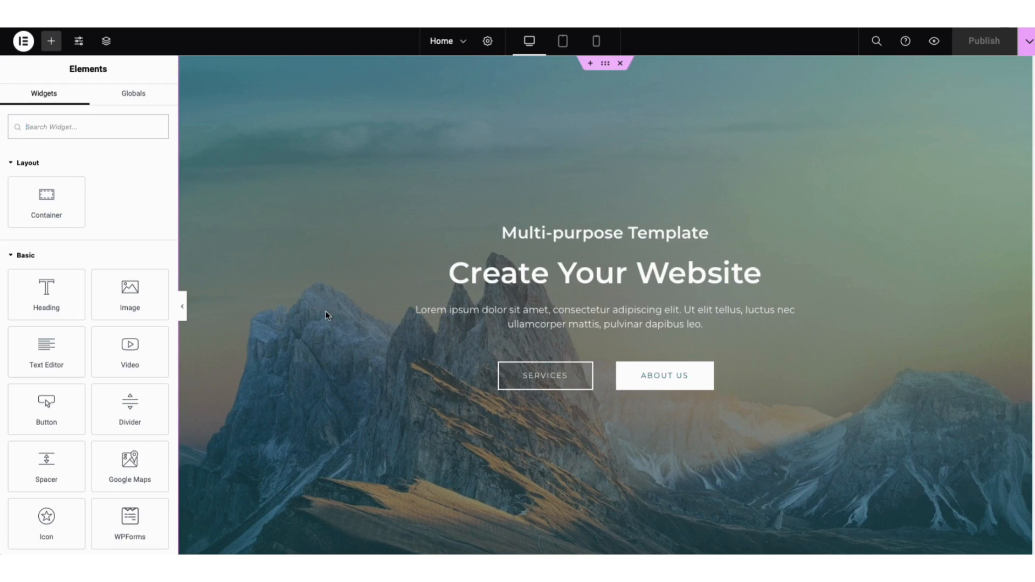
- Replace the hero title "Create Your Website" with "My Demo Business Website"
click(462, 274)
drag(17, 274, 96, 275)
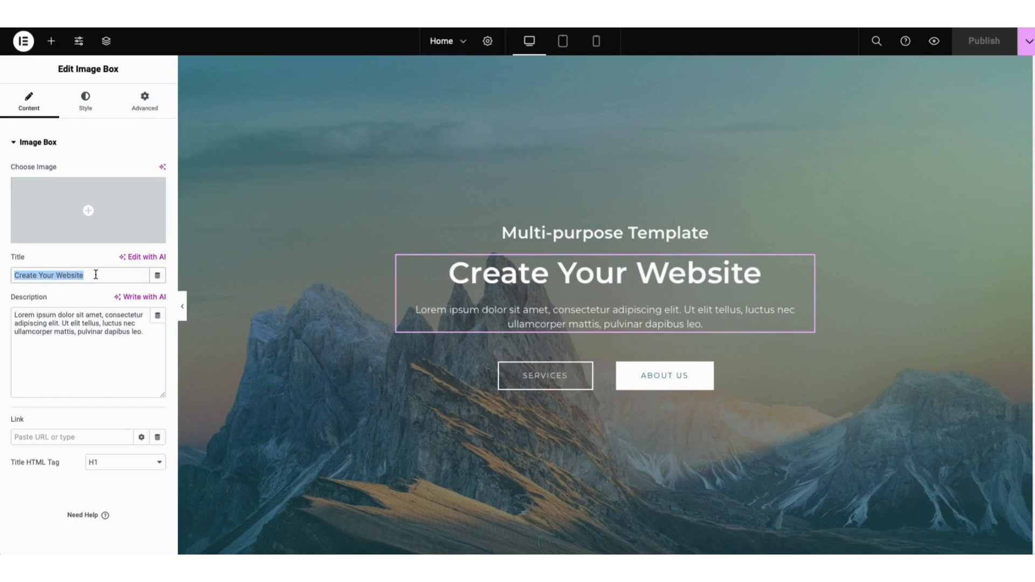
key(BackSpace)
text(My Demo )
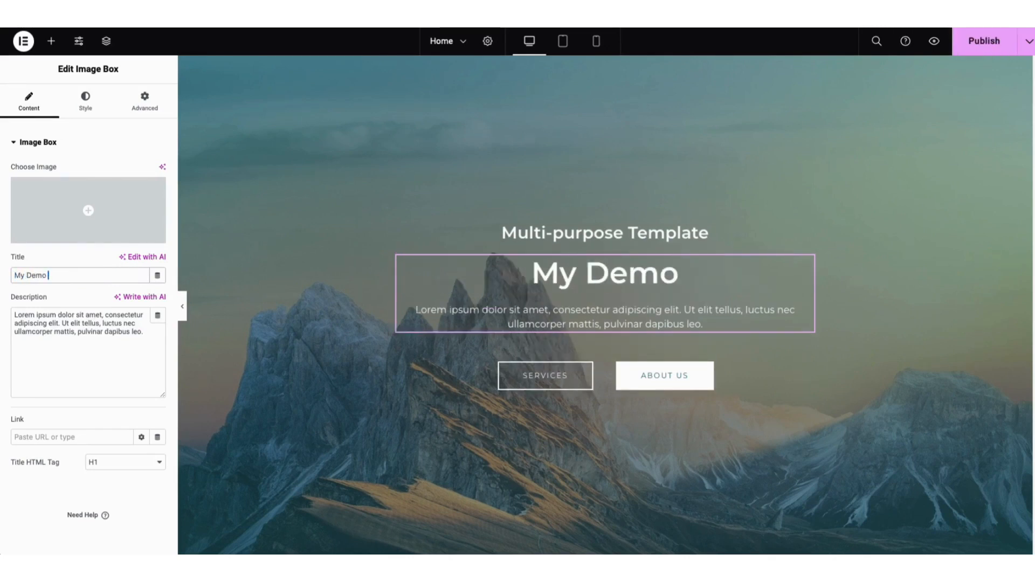
text(Business Web)
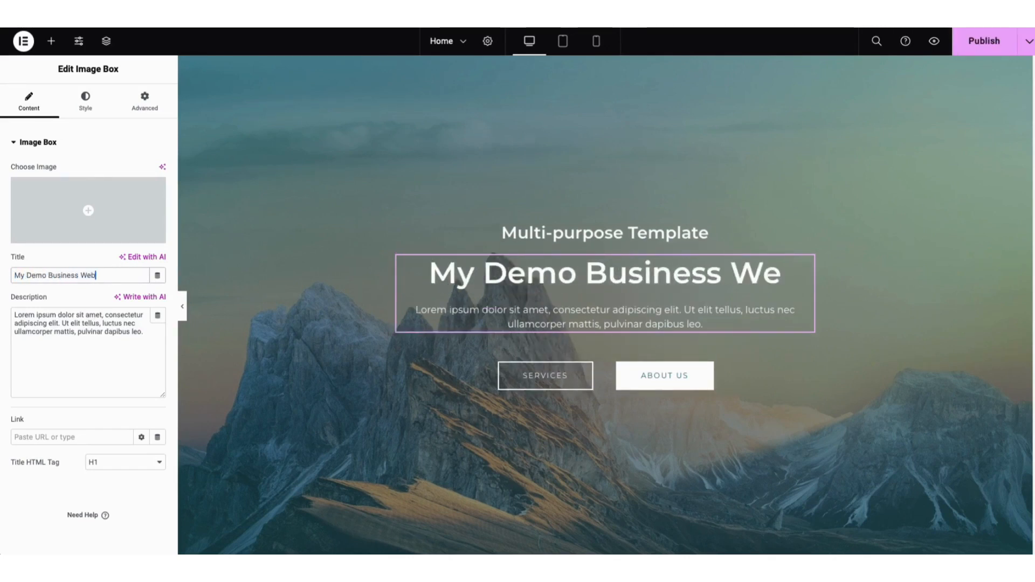
text(site)
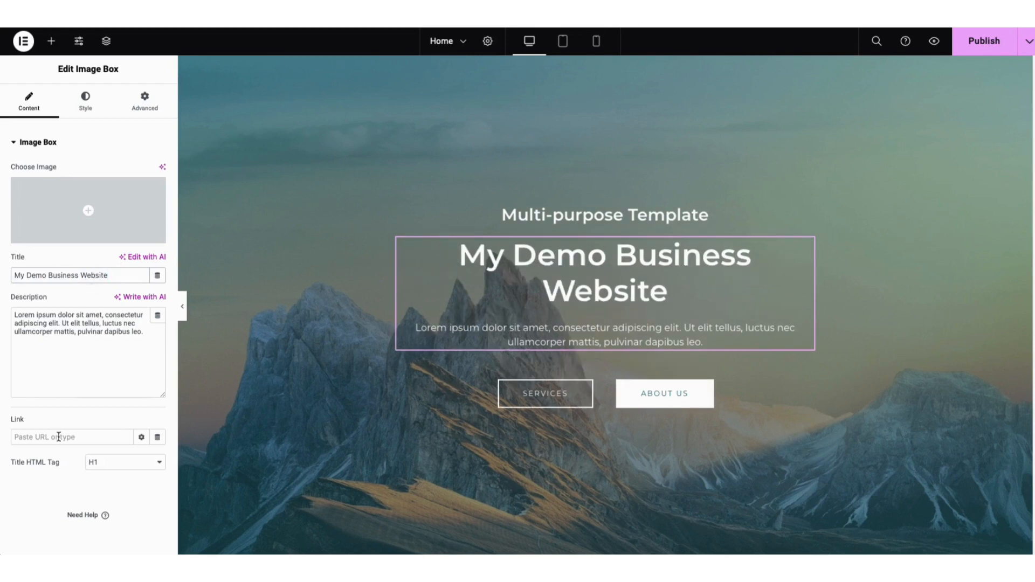
- Examine the hero title's HTML tag choices, its content styling options and the font families available for its typography
click(110, 462)
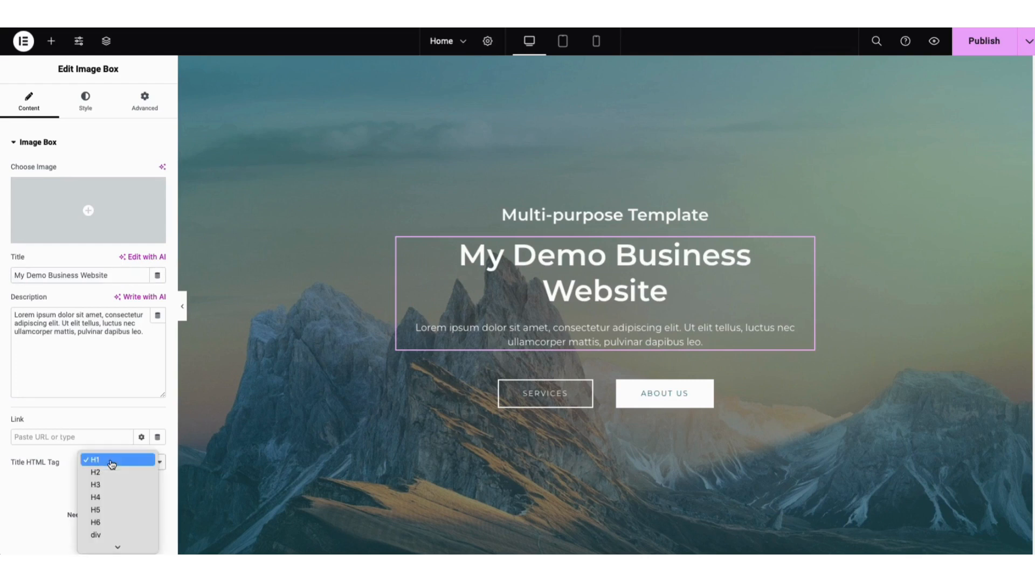
click(85, 100)
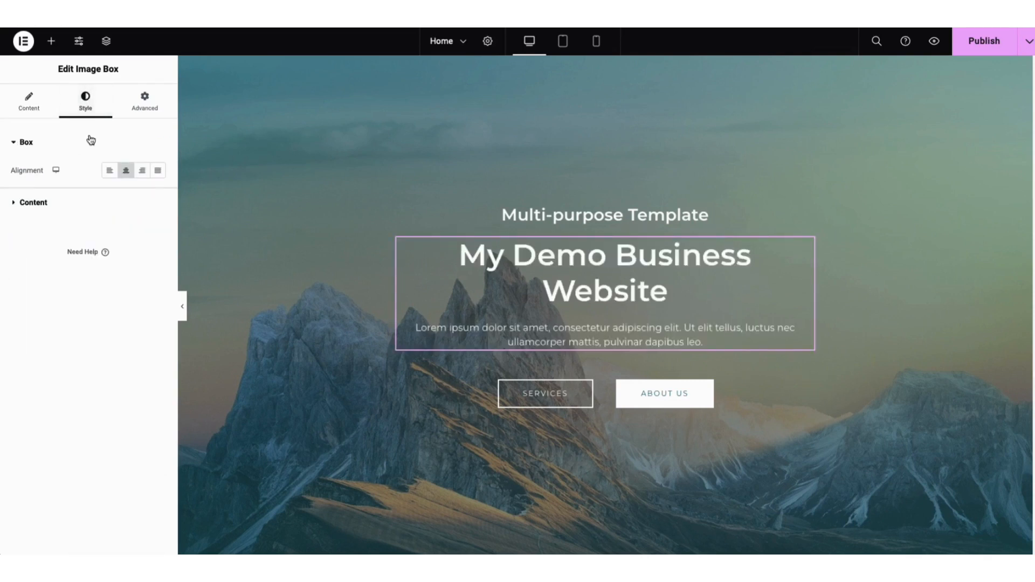
click(34, 202)
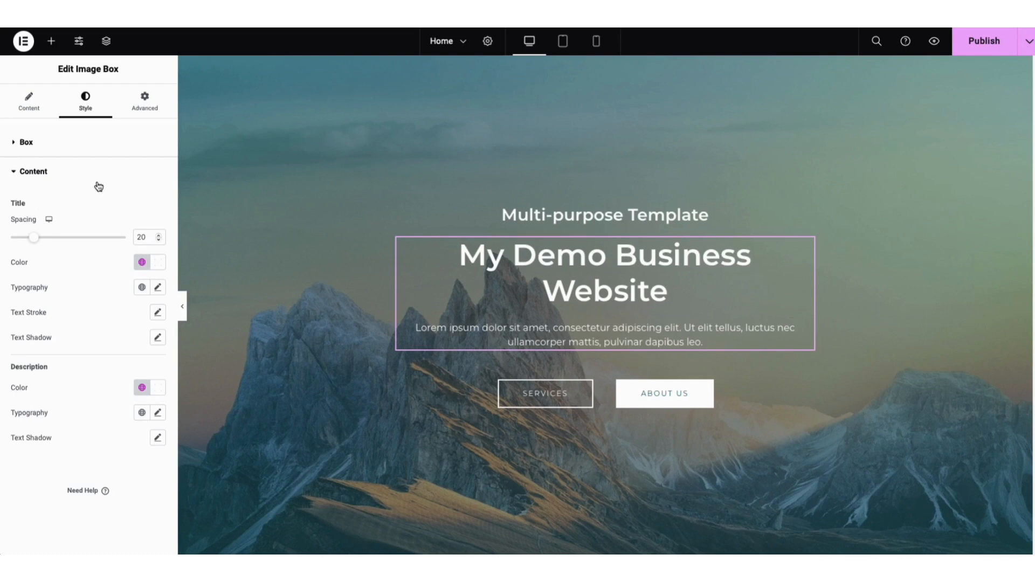
click(157, 289)
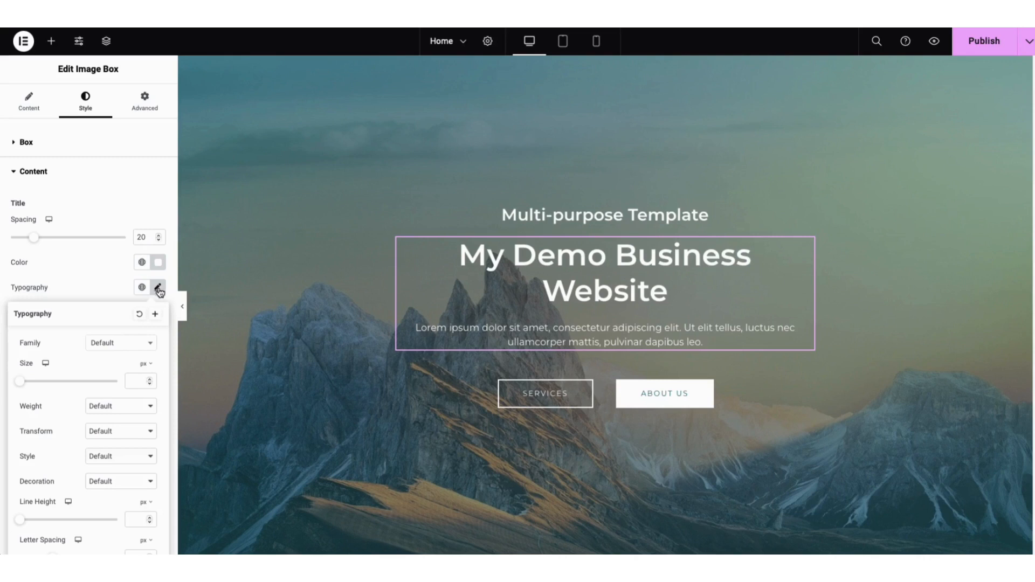
click(150, 345)
mouse_move(152, 374)
mouse_down()
mouse_move(157, 398)
mouse_move(83, 300)
mouse_up()
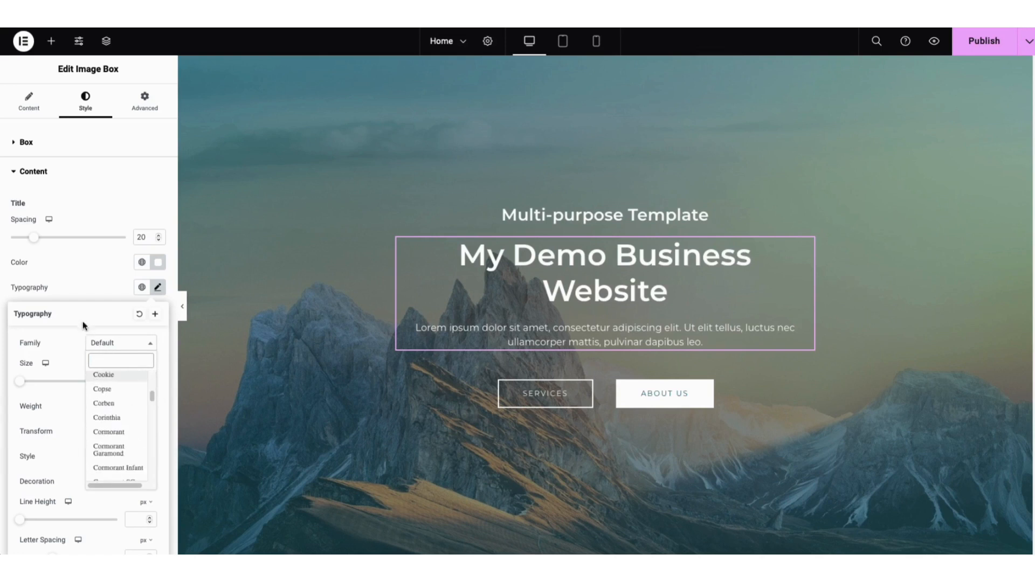
click(83, 297)
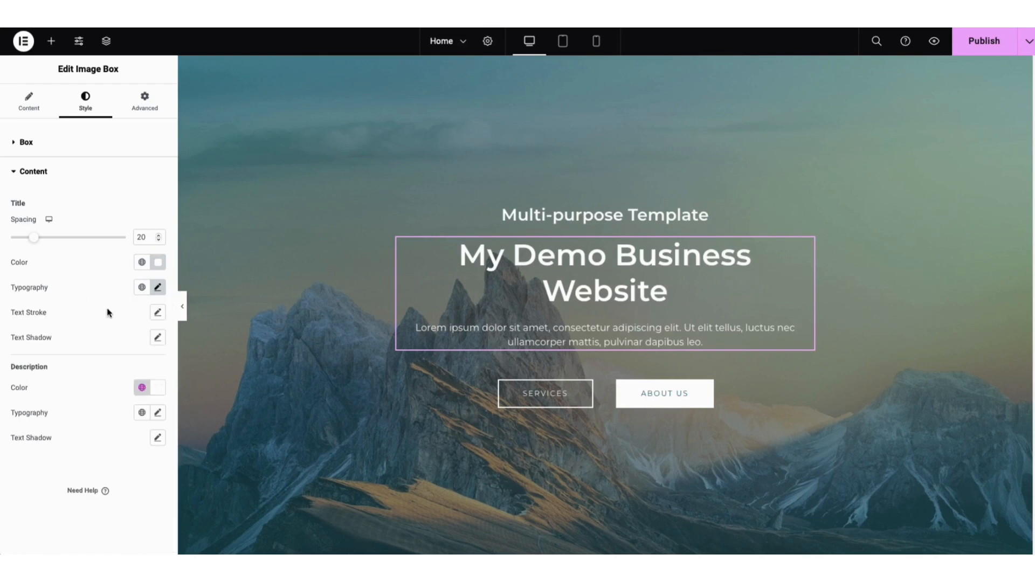
- Open the background style settings of the hero container
right_click(297, 184)
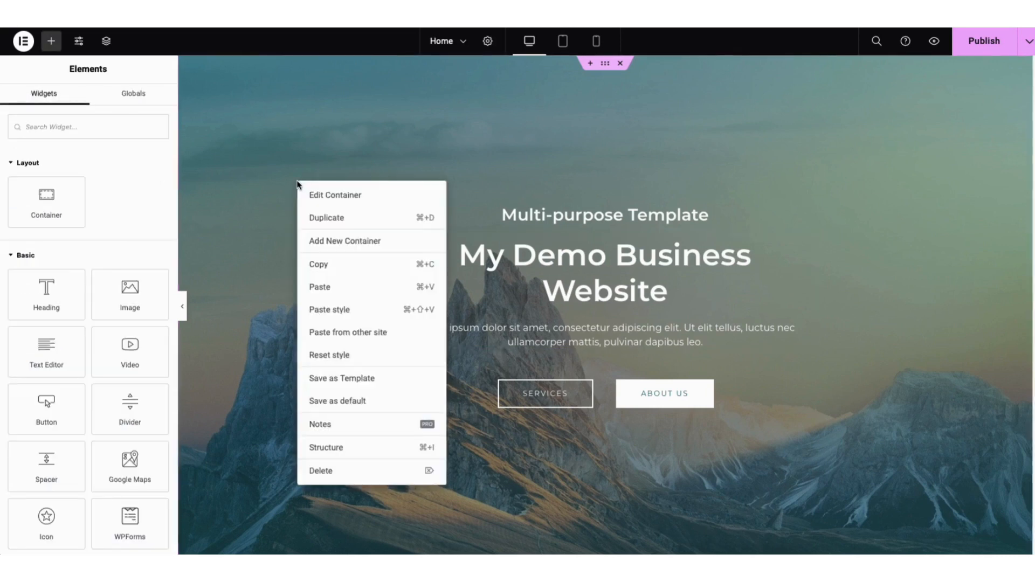
click(332, 197)
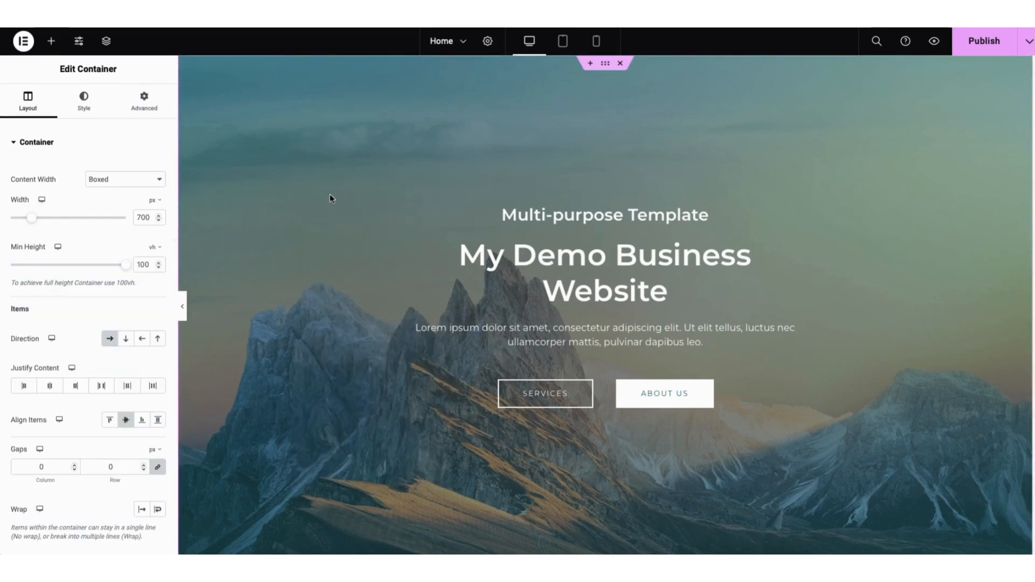
click(85, 107)
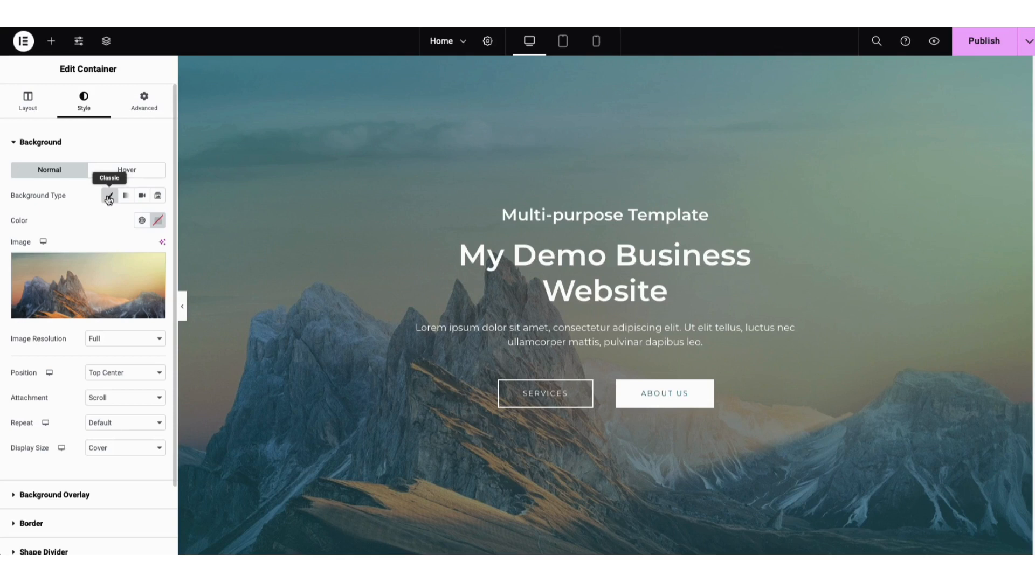
- Try the slideshow background type on the hero container and switch back to Classic
click(158, 197)
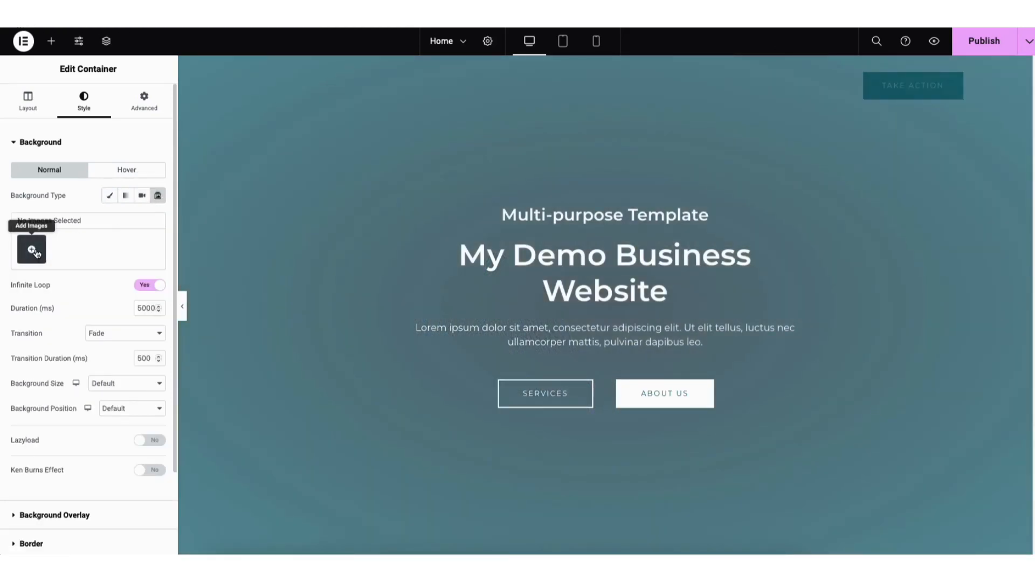
click(111, 197)
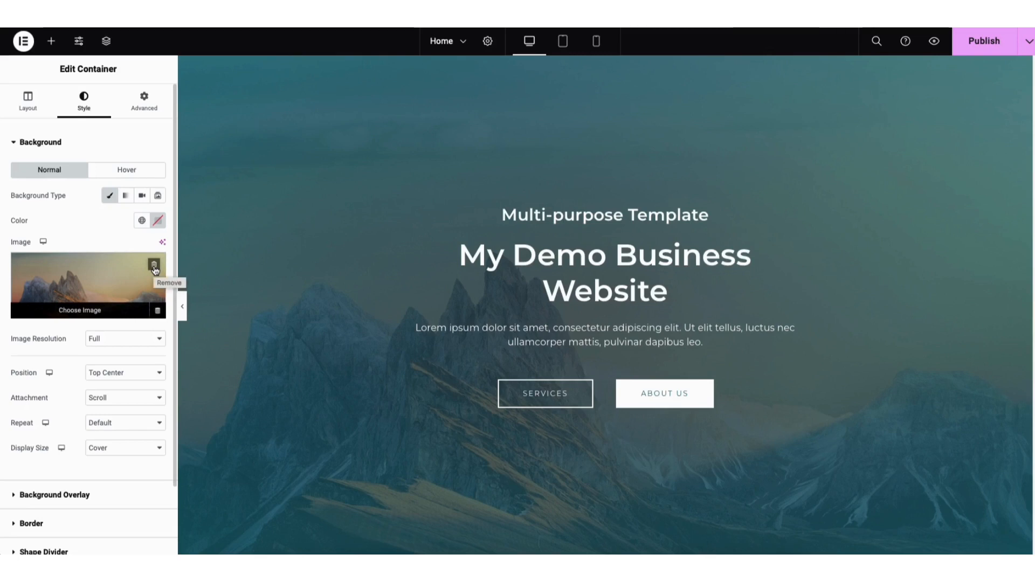
- Replace the hero container's background image with the media library photo of a smiling woman and bearded man at a white desk
click(85, 298)
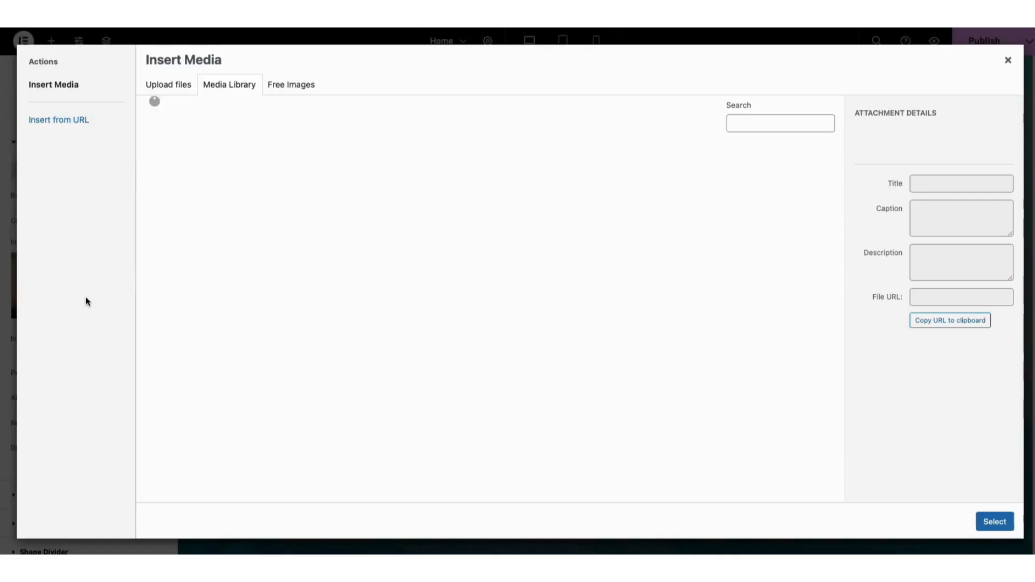
click(172, 85)
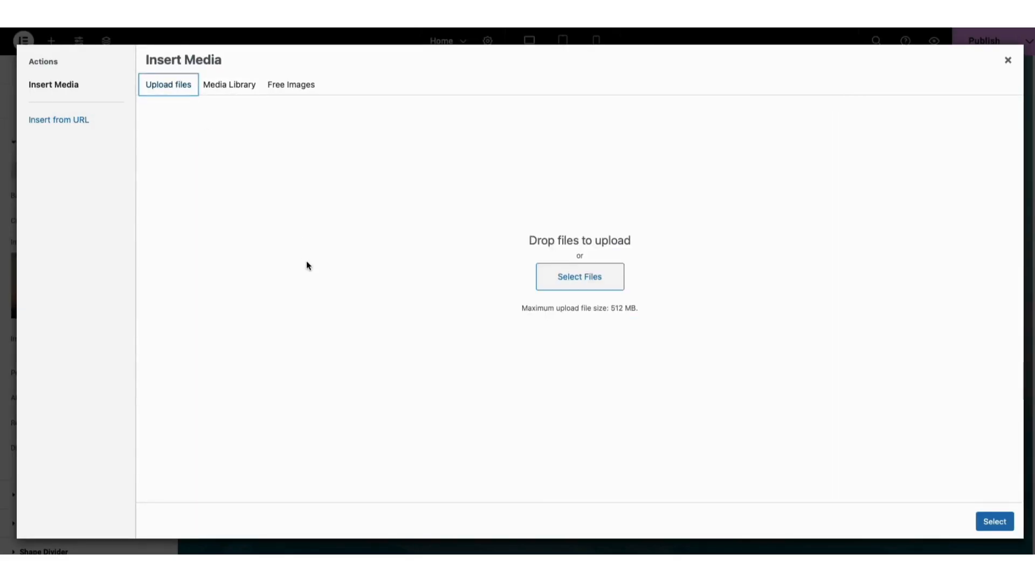
click(242, 89)
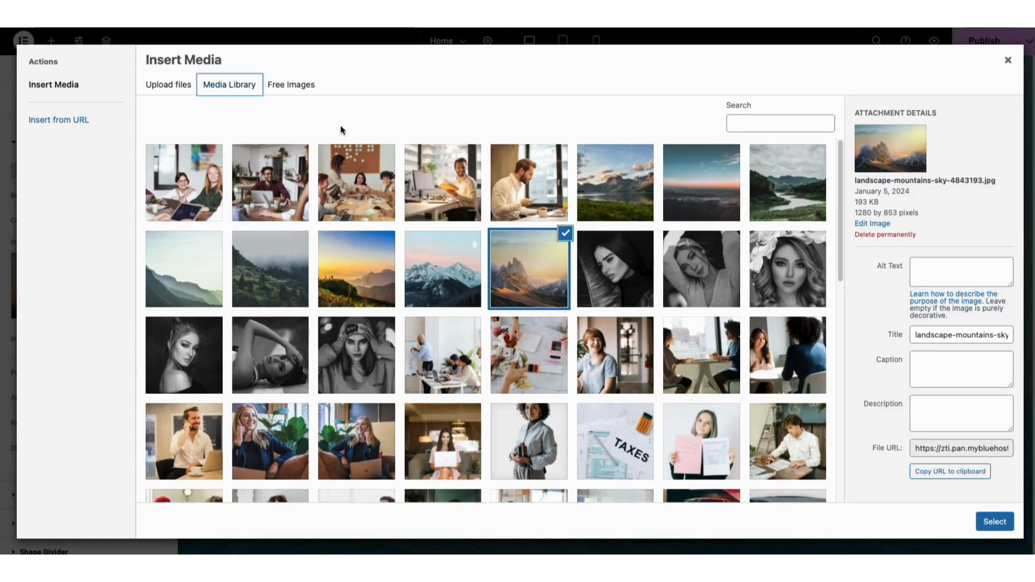
drag(840, 176, 840, 278)
click(342, 268)
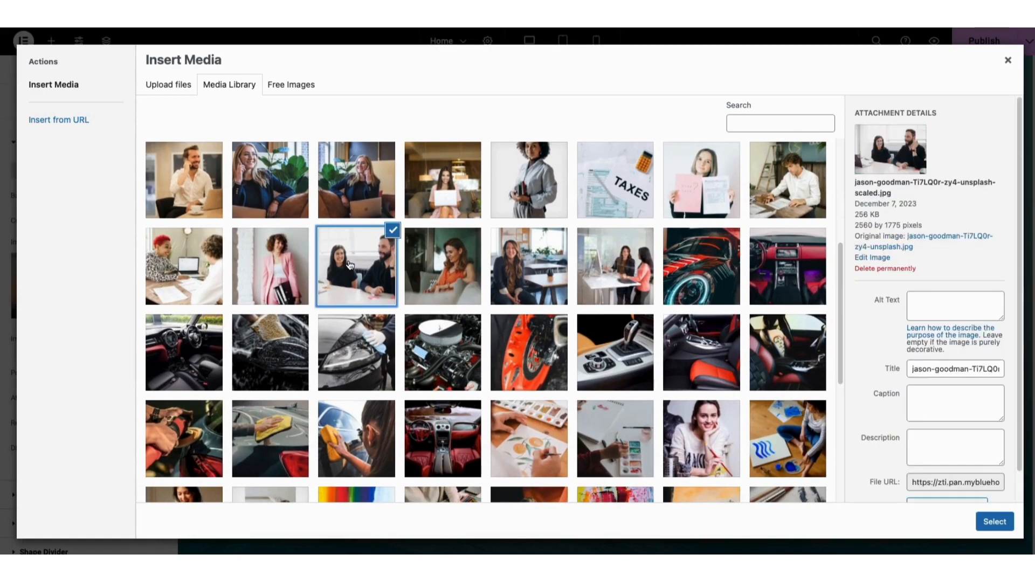
click(994, 522)
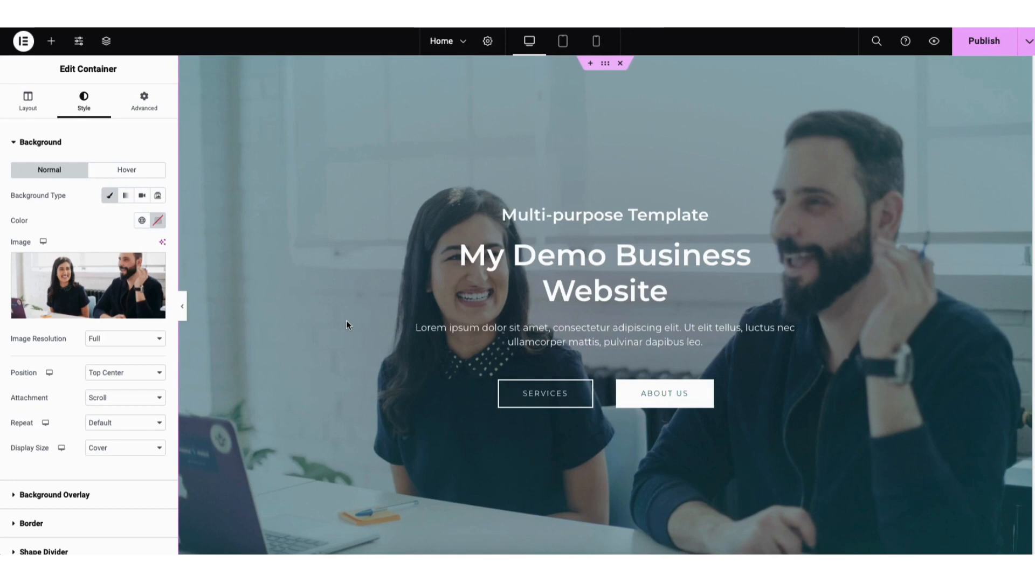
- Check both gradient colors of the hero container's background overlay and set the overlay opacity to 0.44
click(65, 497)
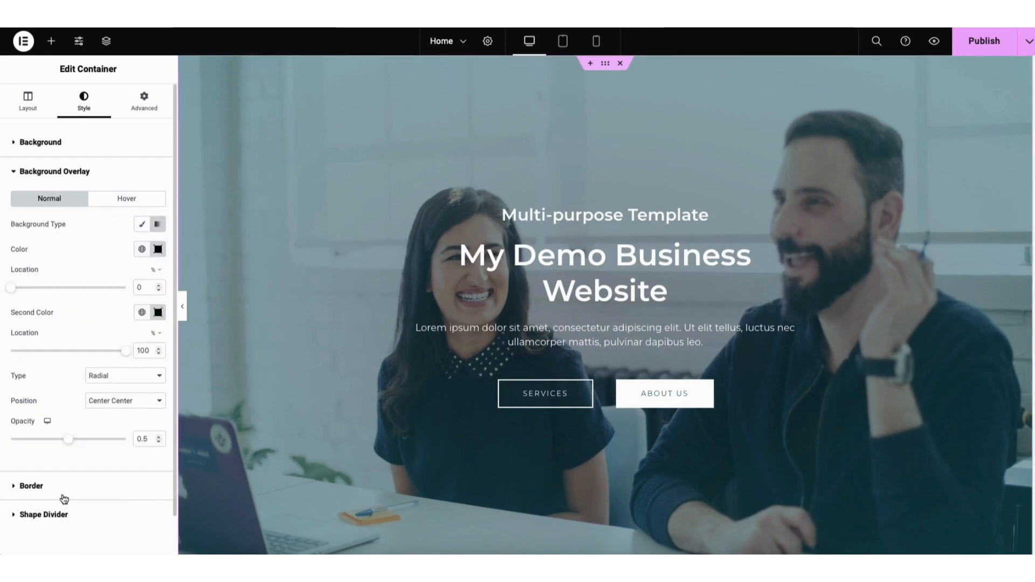
click(158, 249)
click(115, 251)
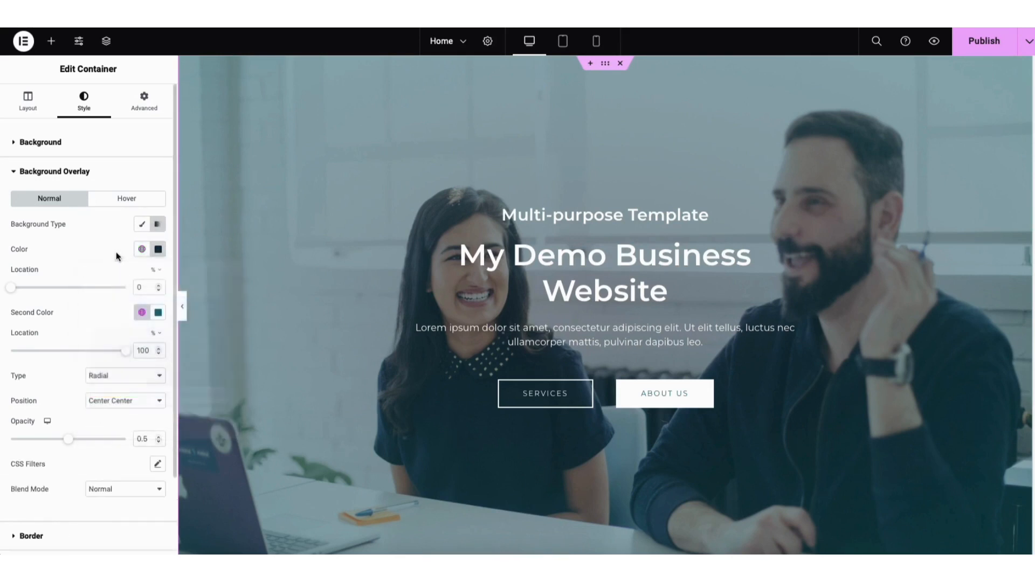
click(159, 313)
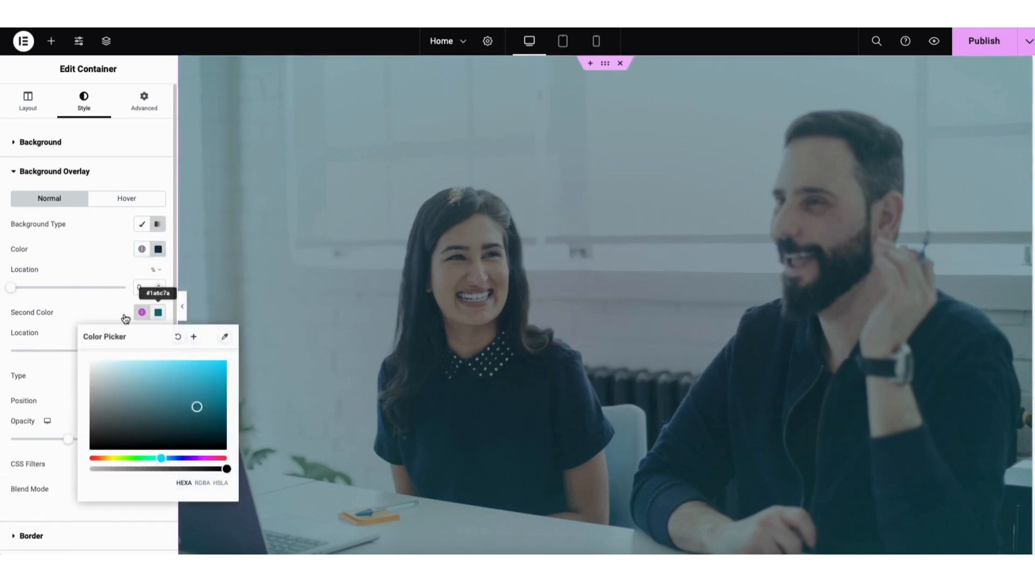
click(55, 342)
mouse_move(68, 439)
mouse_down()
mouse_move(41, 442)
mouse_move(81, 444)
mouse_move(63, 447)
mouse_up()
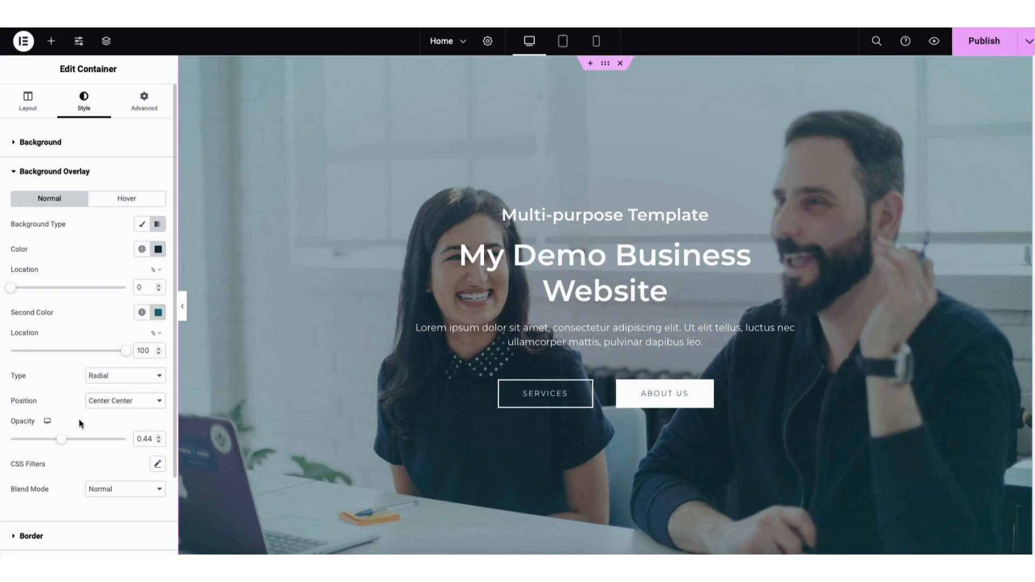
- Examine the hero Services button's text, link, size and icon options, plus its normal and hover style settings
click(521, 399)
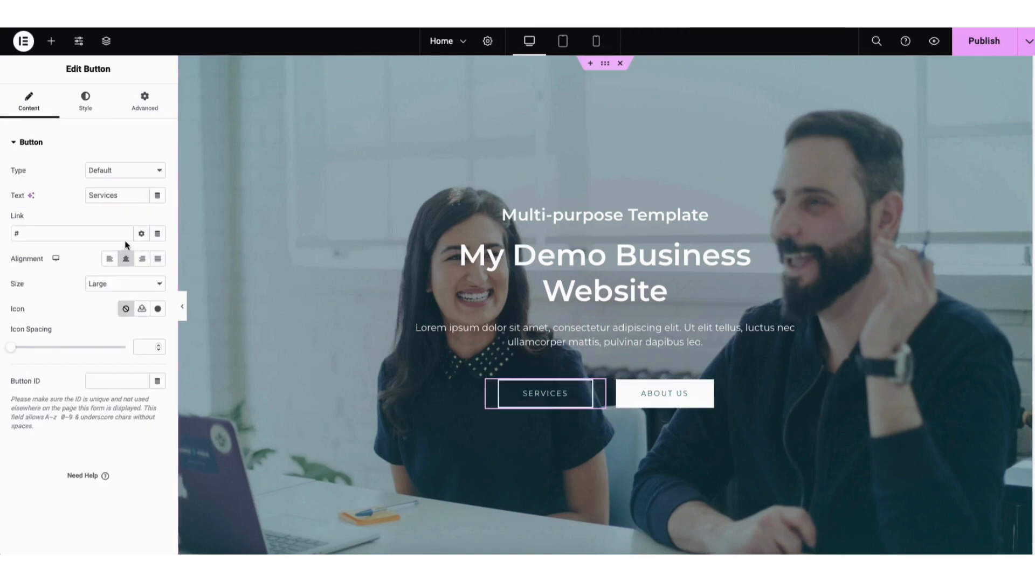
drag(88, 195, 120, 198)
click(141, 235)
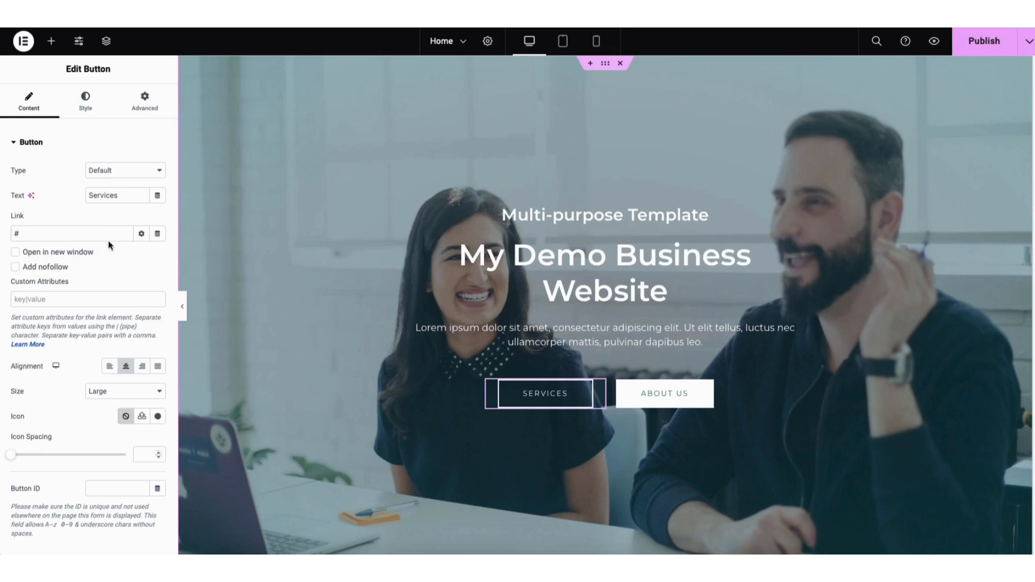
click(141, 233)
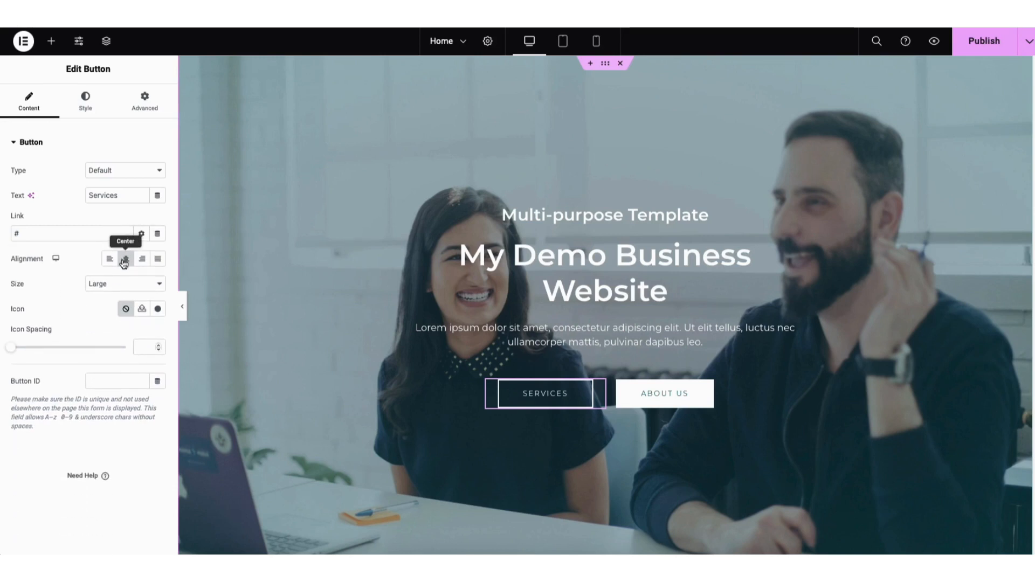
click(112, 290)
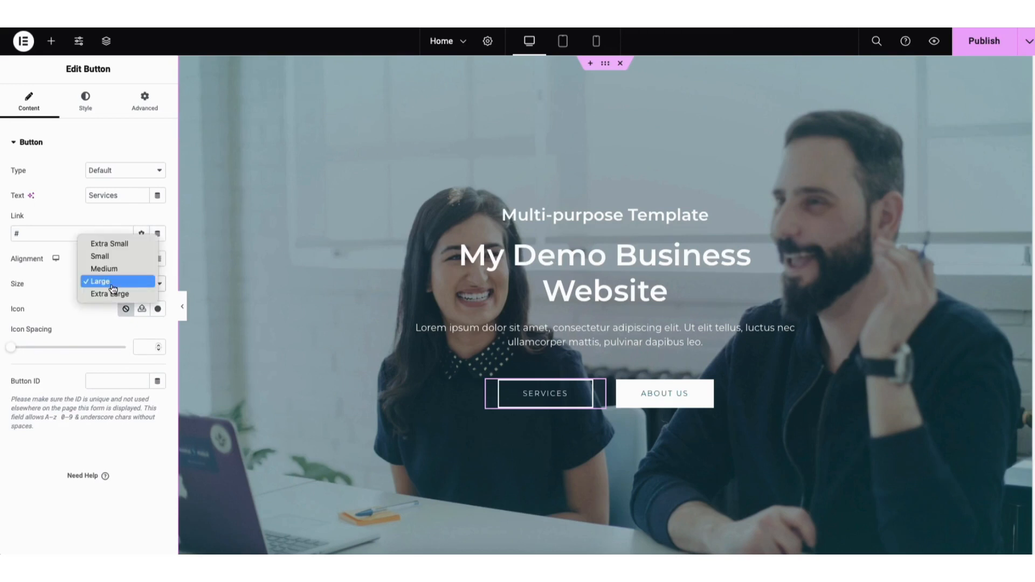
click(112, 282)
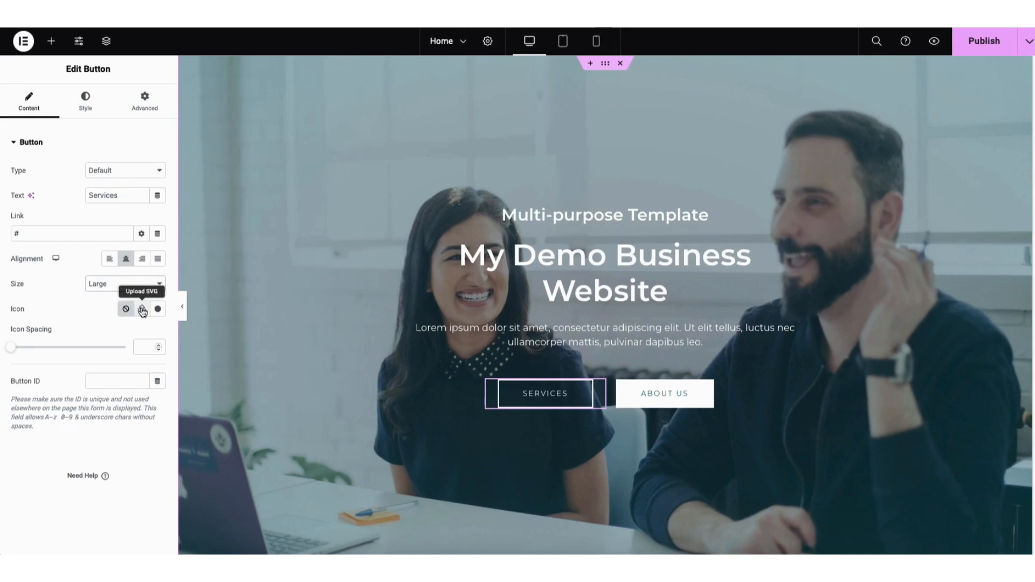
click(158, 310)
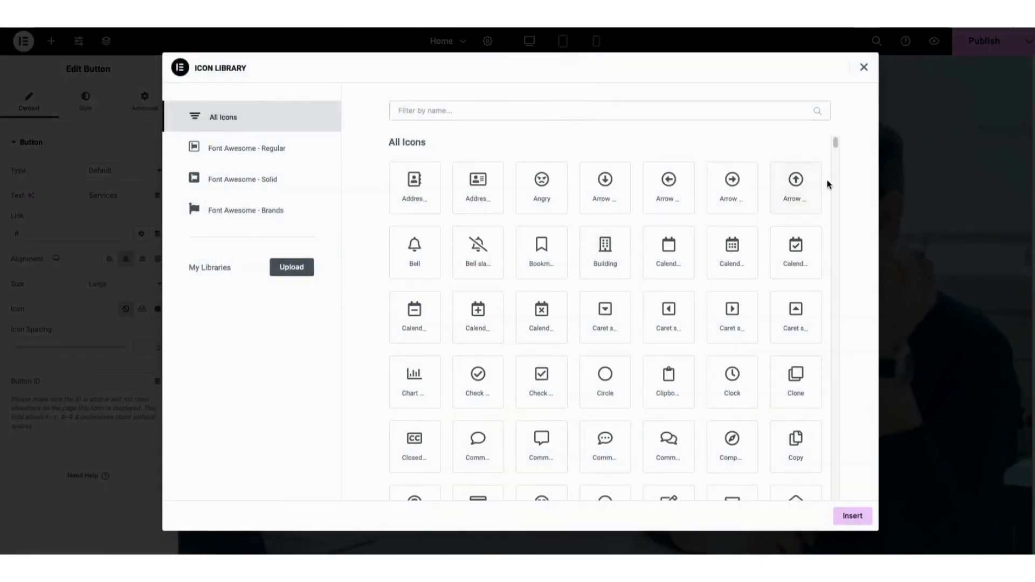
drag(836, 144, 835, 163)
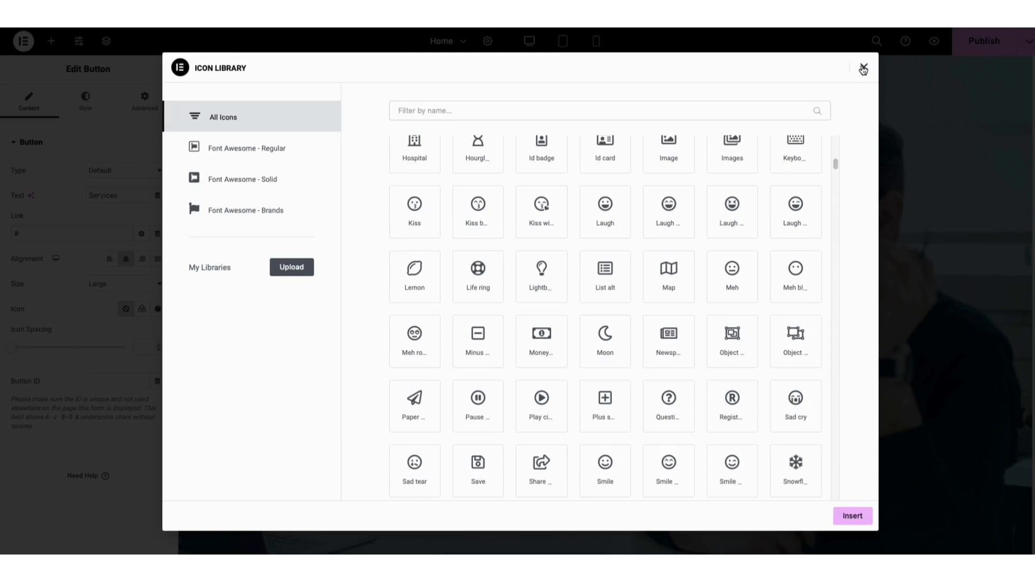
click(863, 69)
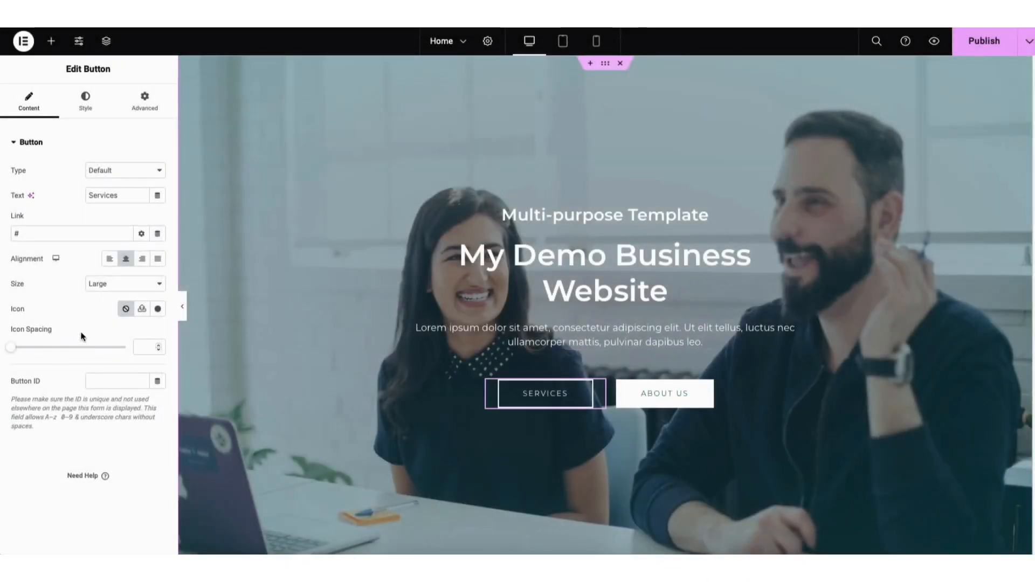
click(85, 103)
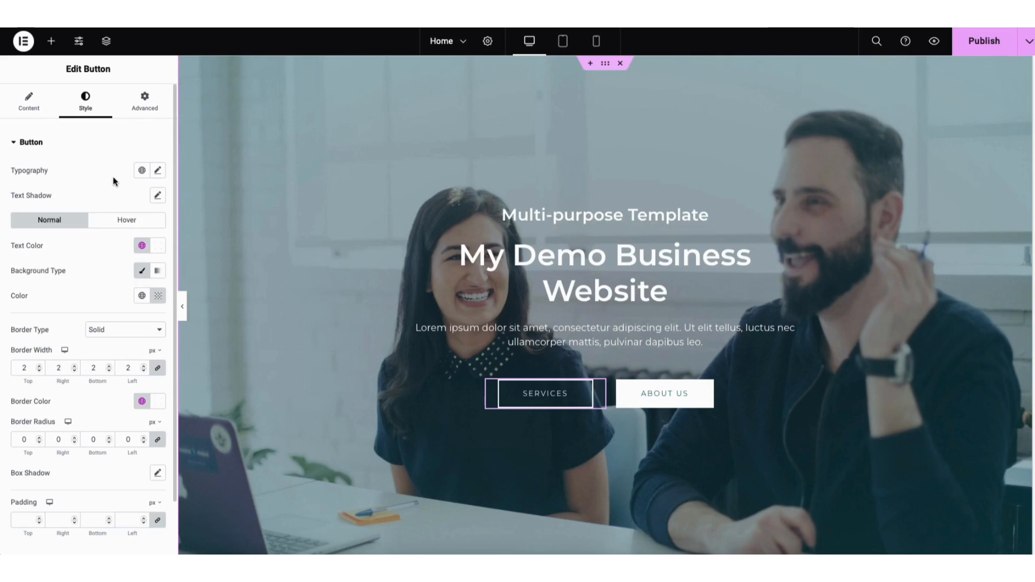
click(122, 225)
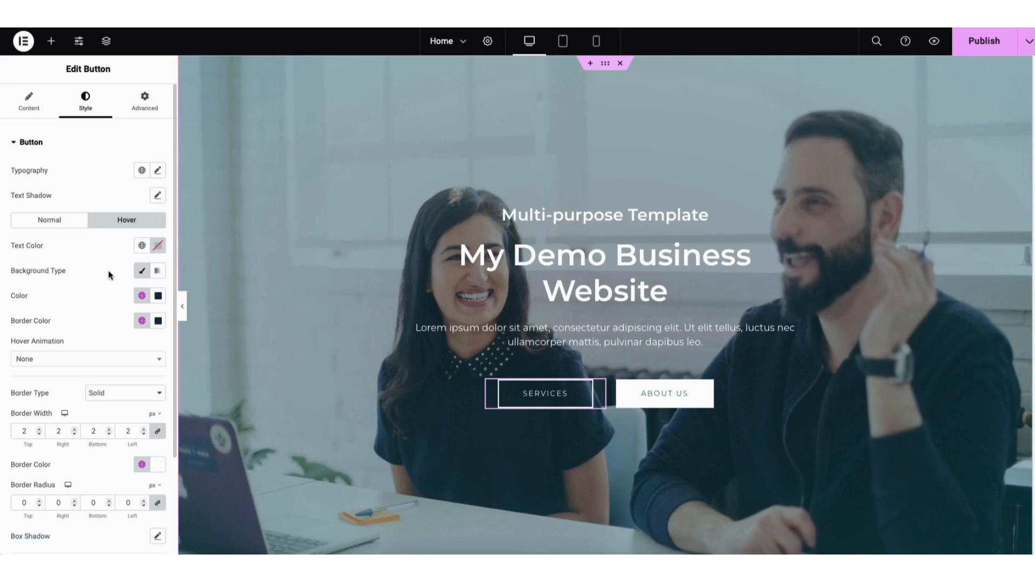
- Delete the About Us button from the hero and move the Services button directly below the description text
right_click(634, 398)
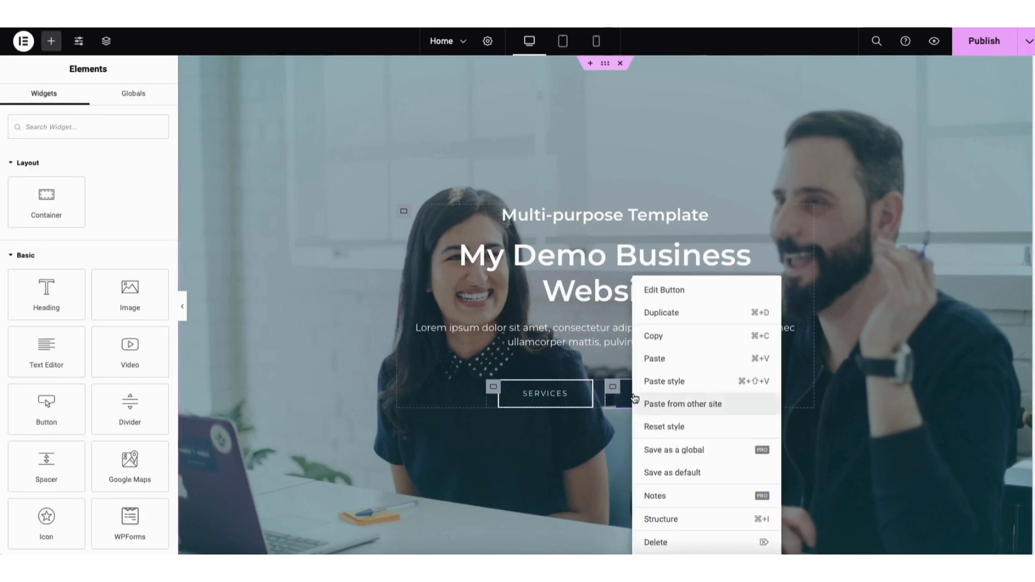
click(660, 542)
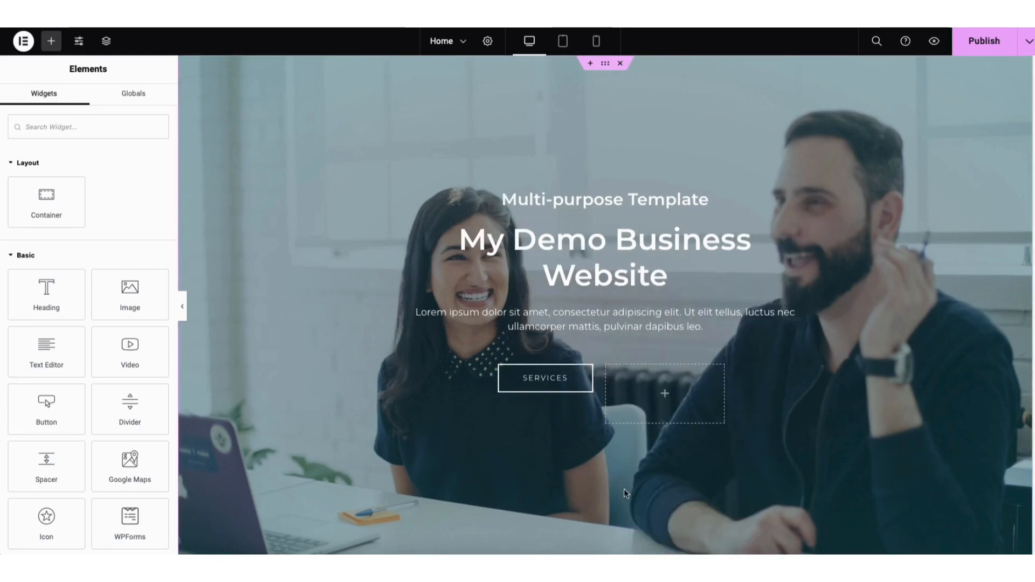
click(515, 387)
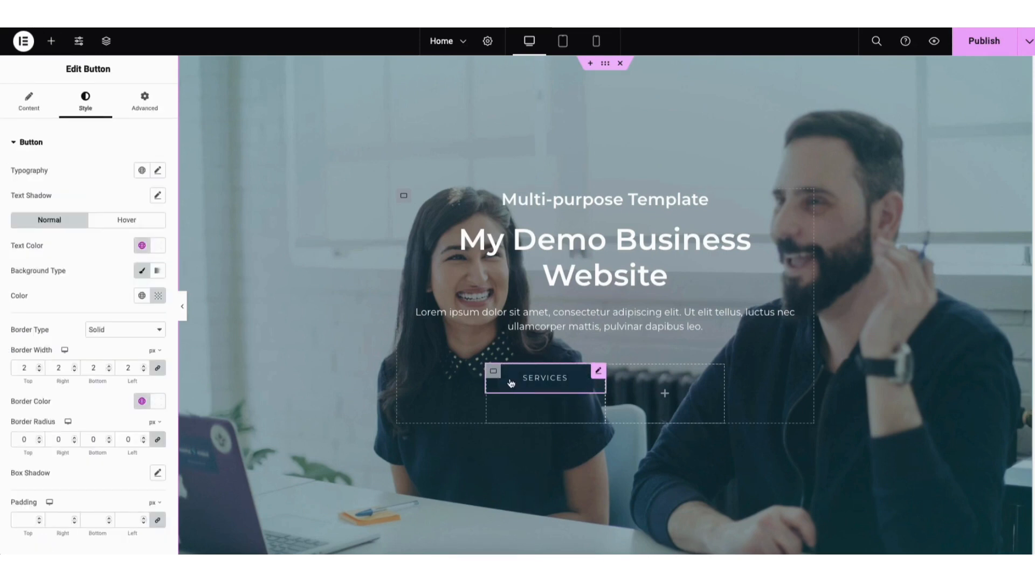
click(596, 373)
mouse_move(594, 375)
mouse_down()
mouse_move(600, 346)
mouse_move(619, 336)
mouse_up()
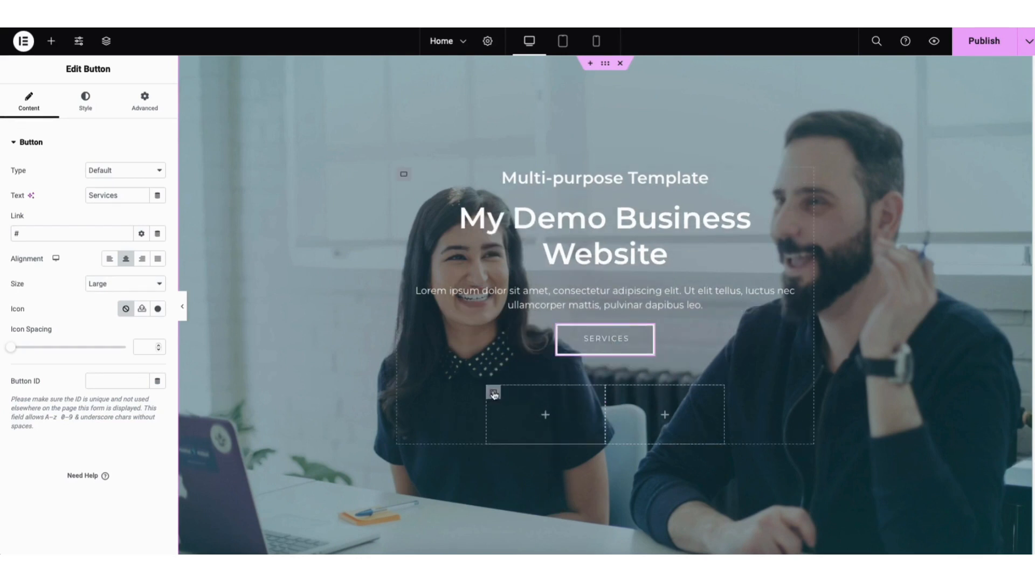
- Delete the empty containers left beneath the hero's Services button and select the button
right_click(493, 394)
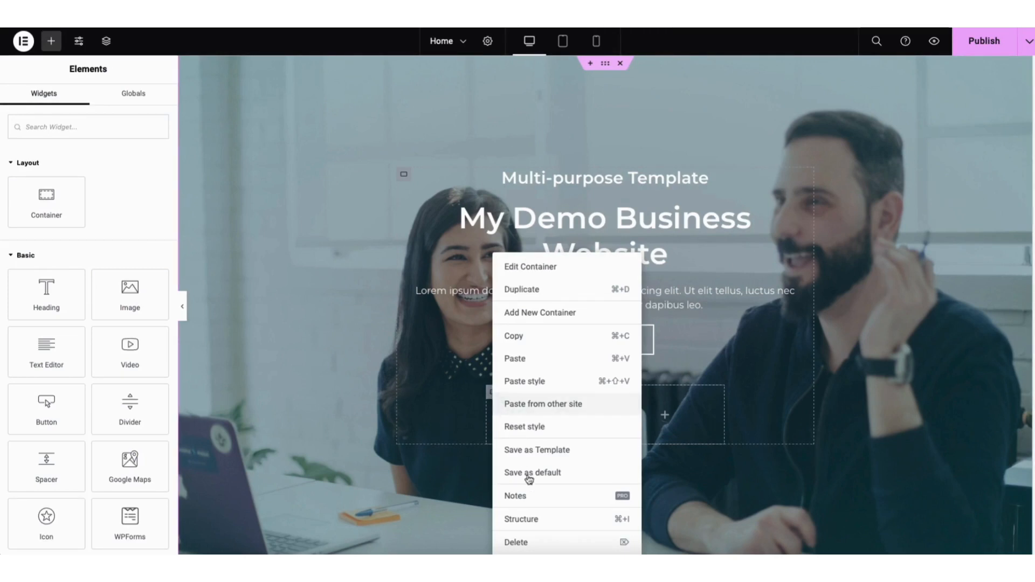
click(531, 542)
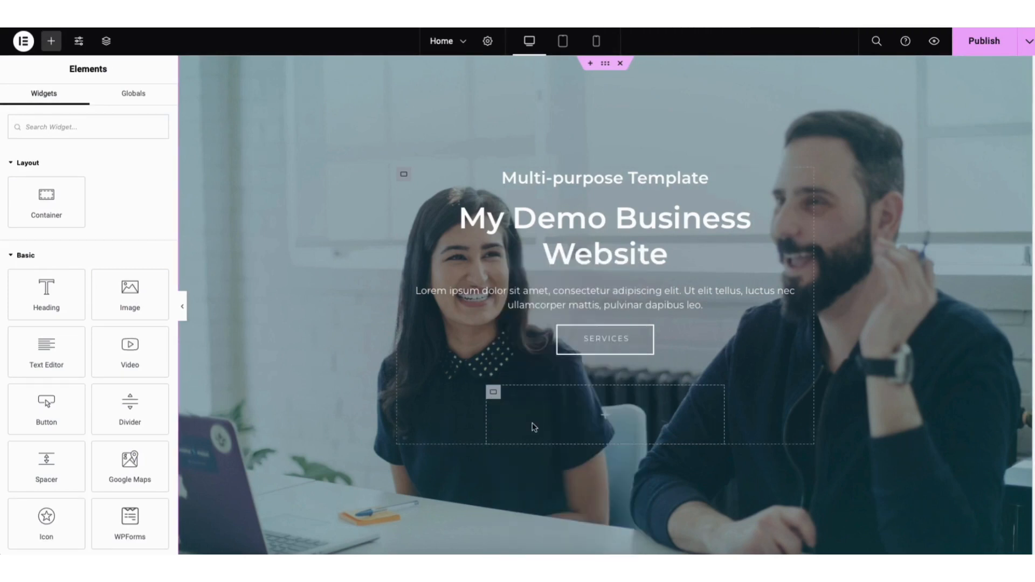
right_click(501, 393)
click(526, 541)
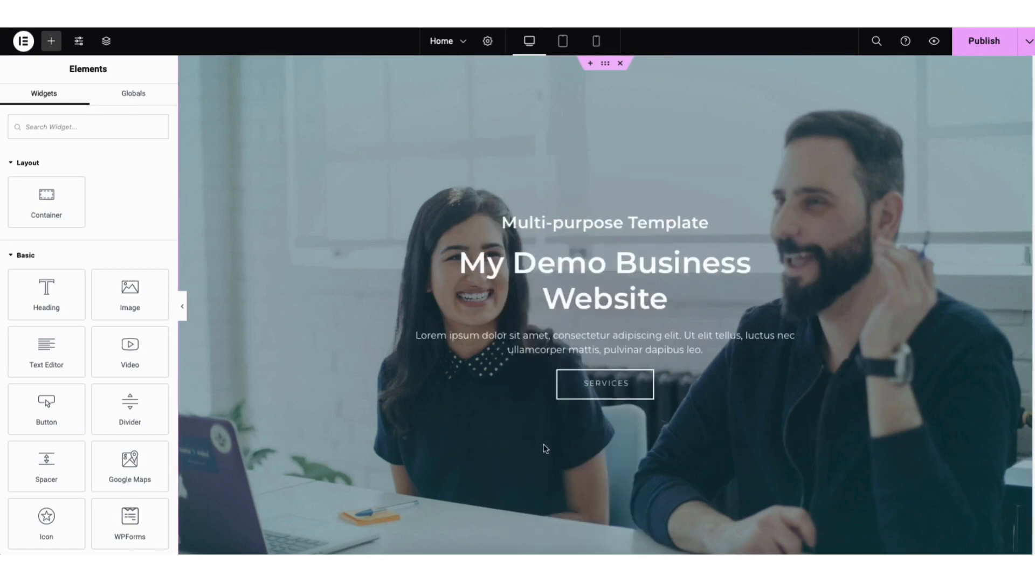
click(598, 384)
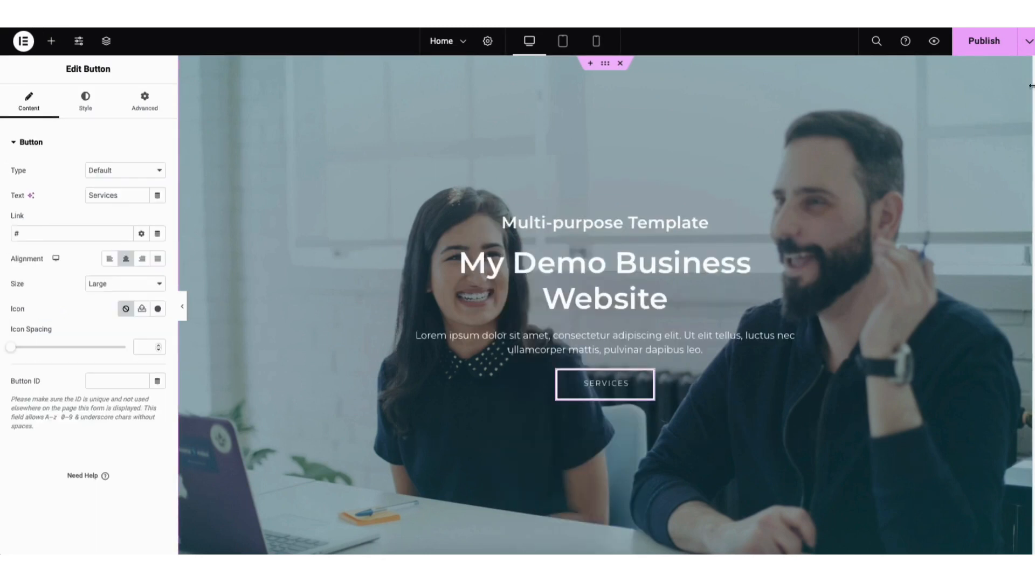
- Add a Heading widget below the Our History button in the "Amazing Things for You" section
scroll(605, 305, down, 12)
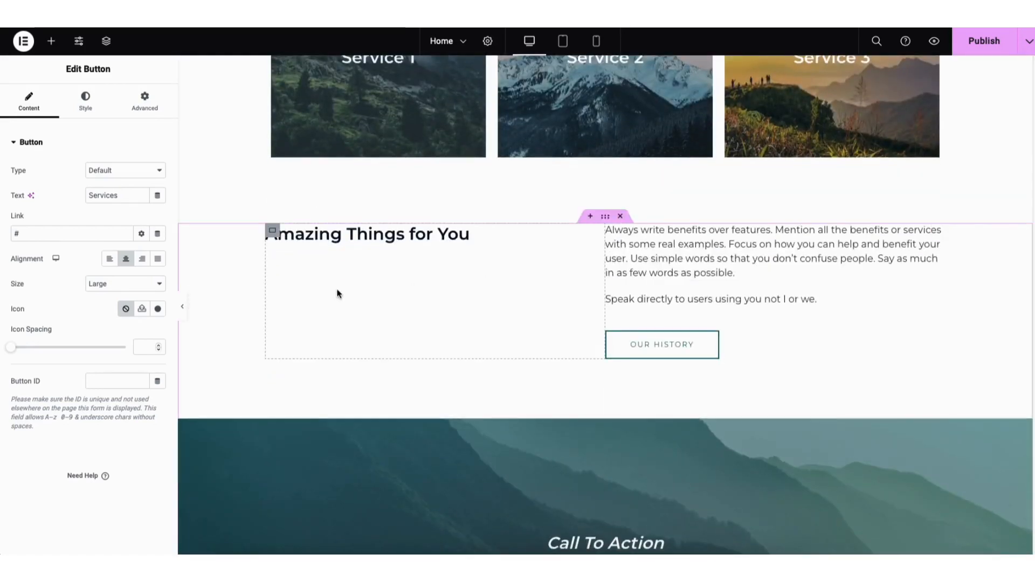
click(52, 42)
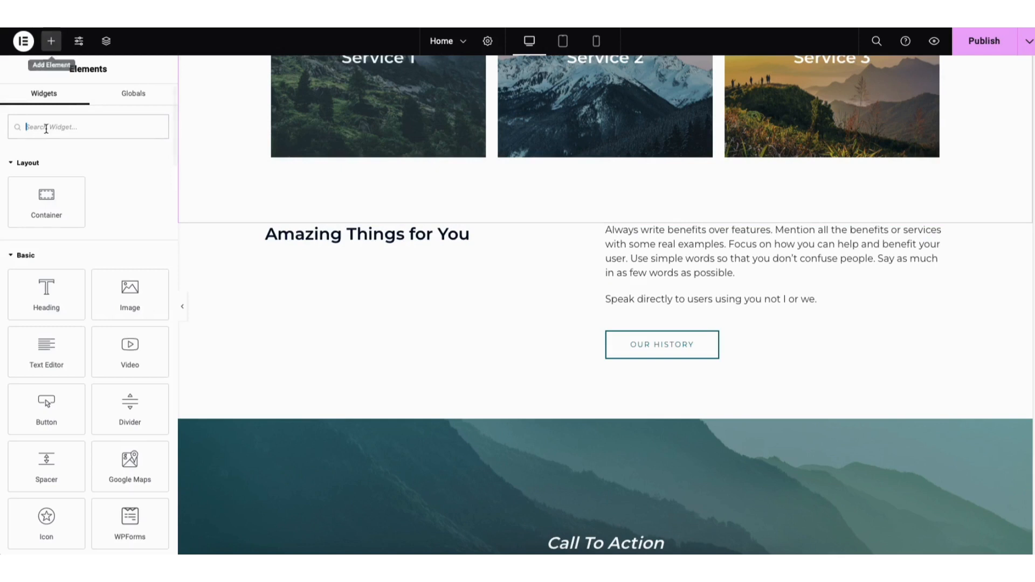
drag(46, 294, 649, 372)
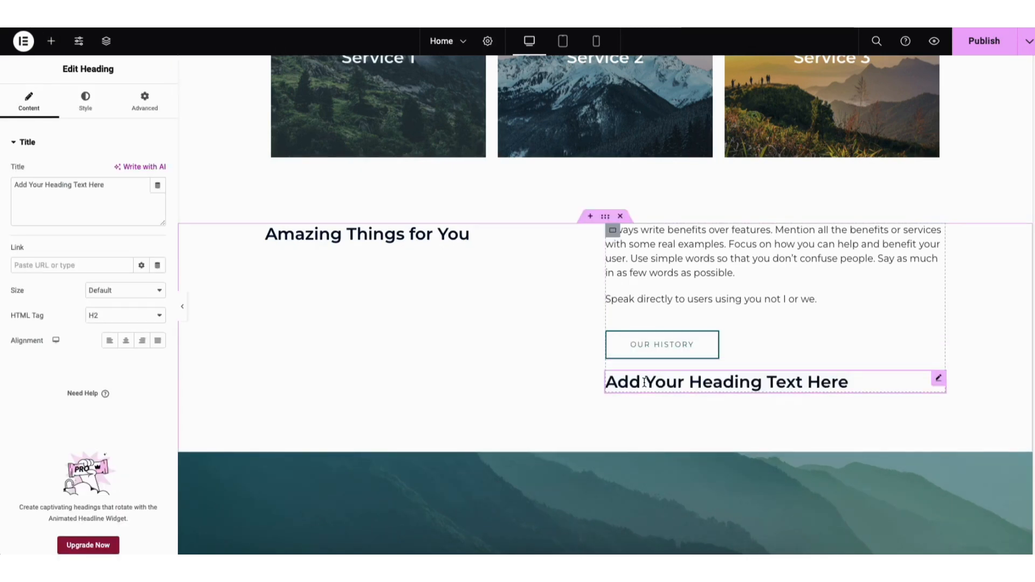
- Review the actions available for the new heading below Our History and reopen its content settings
right_click(646, 383)
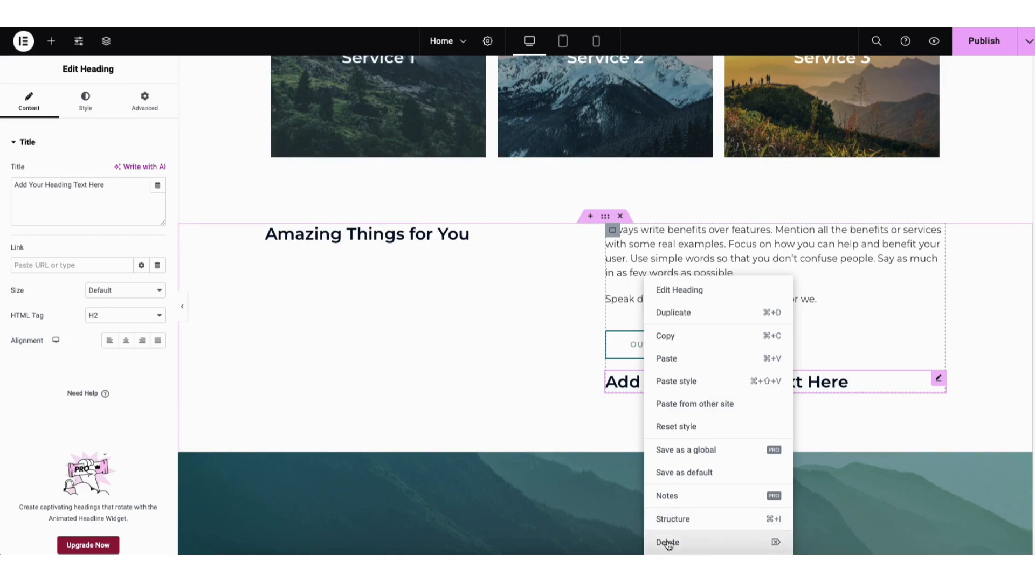
click(626, 426)
right_click(626, 383)
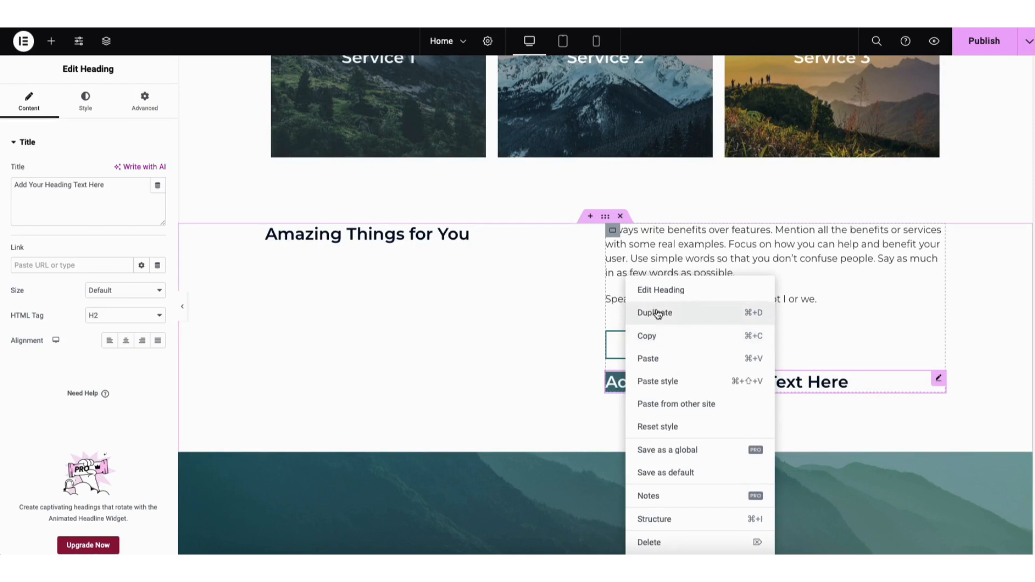
click(613, 418)
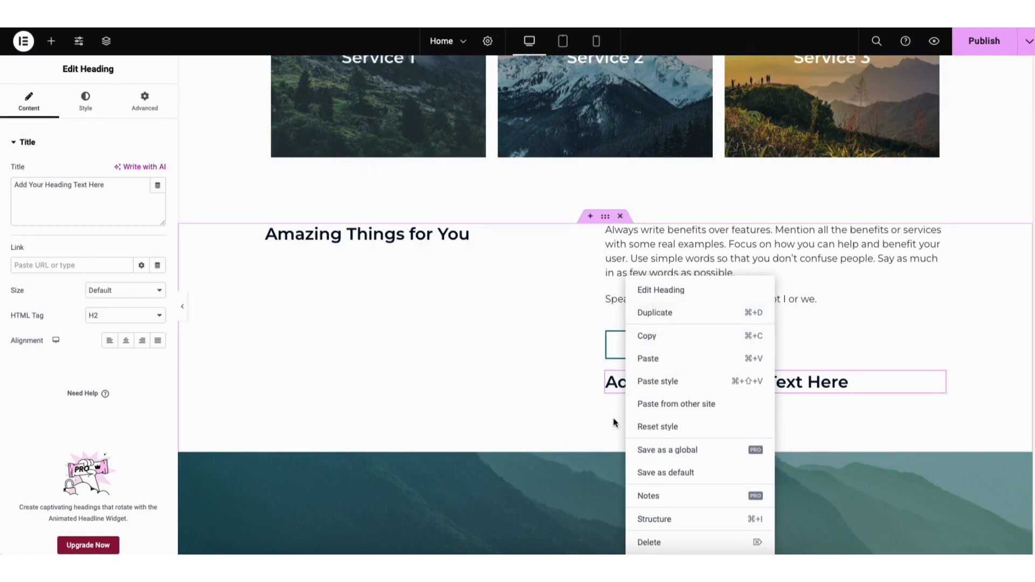
click(51, 43)
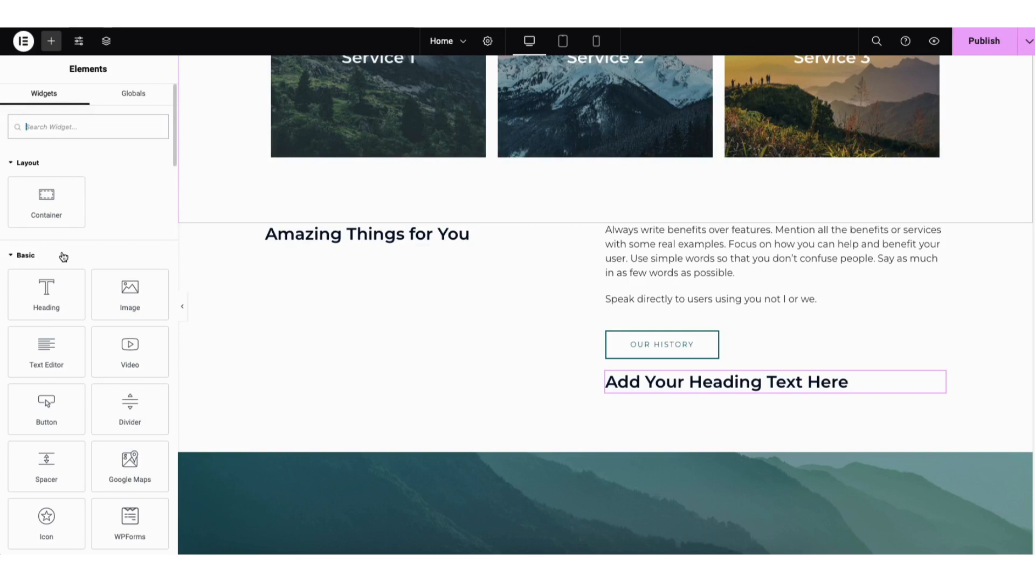
click(938, 380)
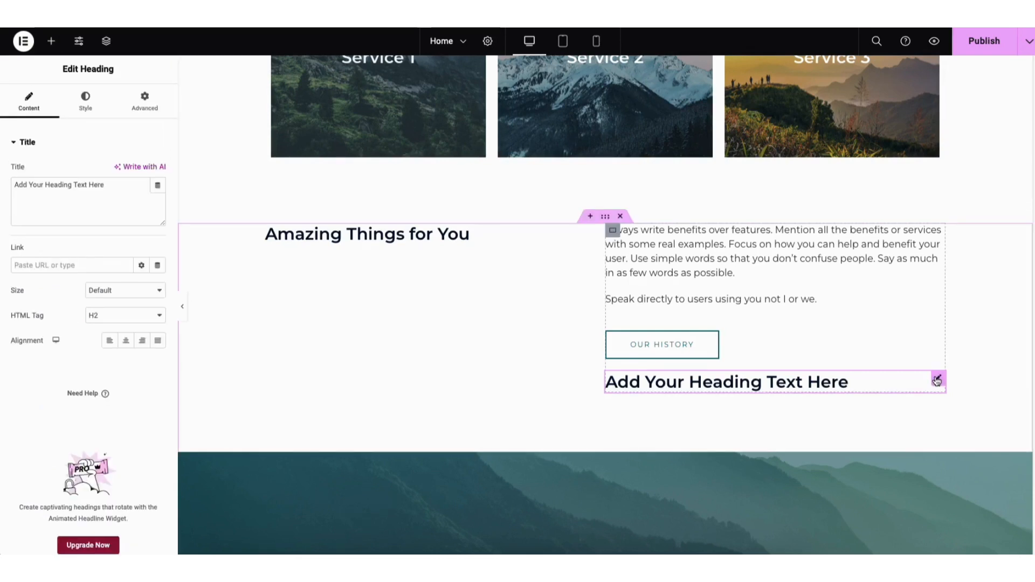
- Add a Text Editor widget directly below the new heading in the "Amazing Things for You" section
drag(939, 380, 782, 407)
drag(46, 347, 672, 405)
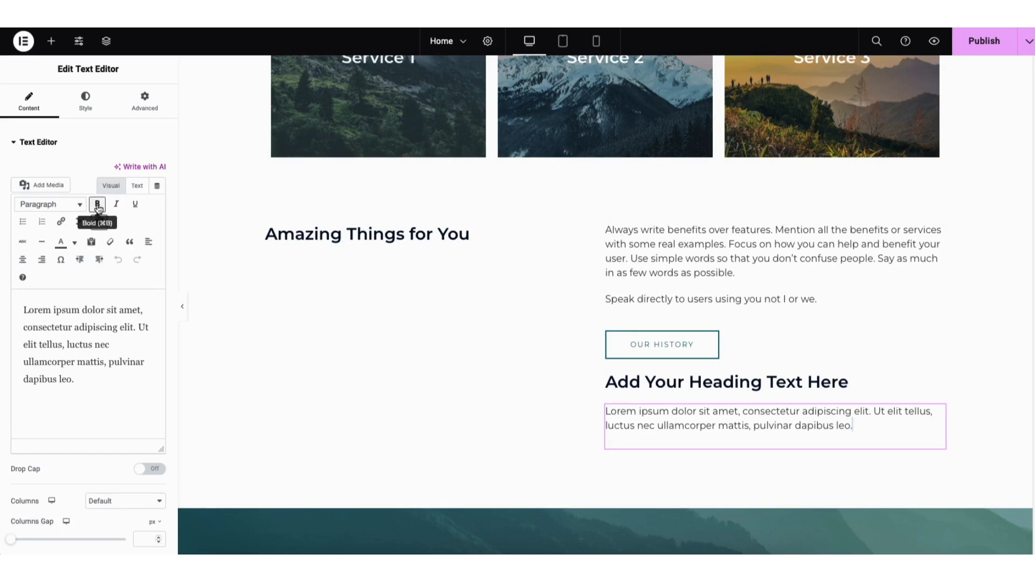
- Examine the new text block's link options and text color palette without applying a link or color
click(60, 223)
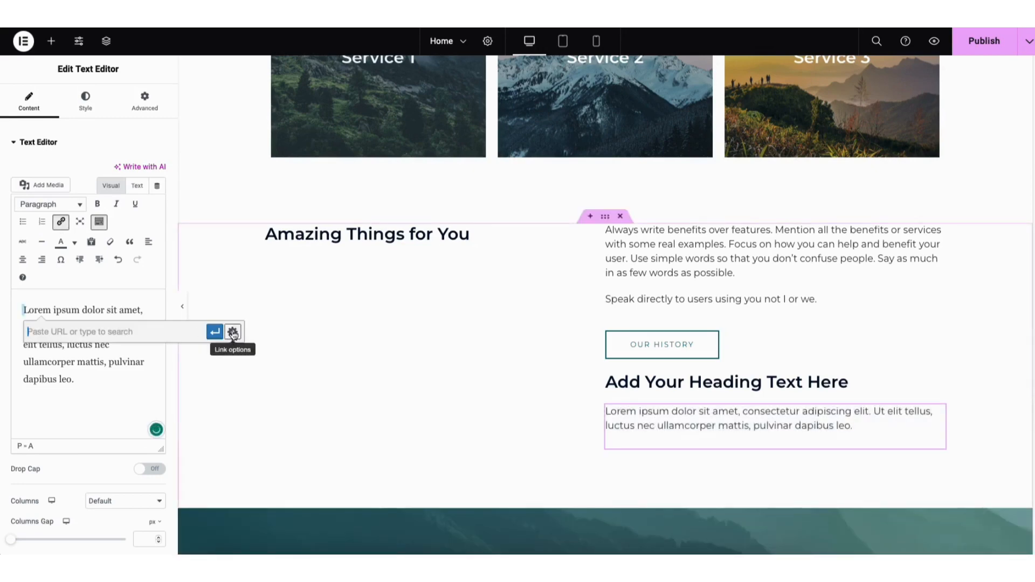
click(232, 332)
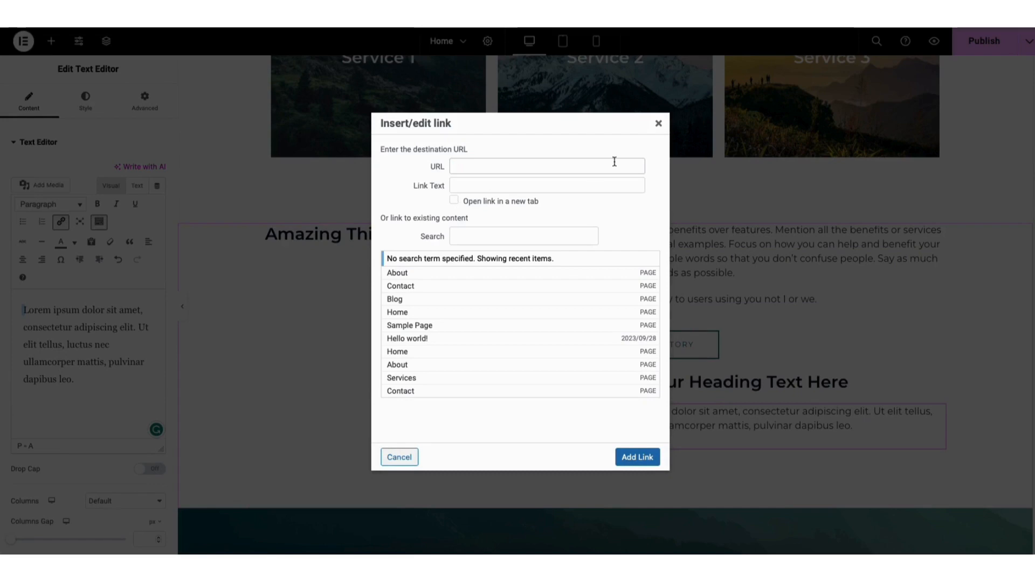
click(658, 123)
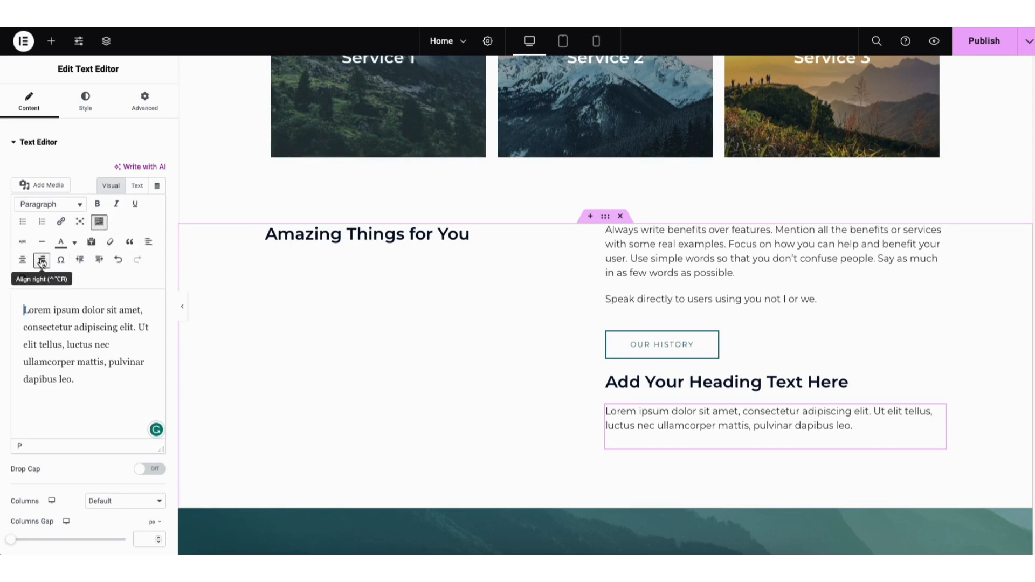
click(74, 244)
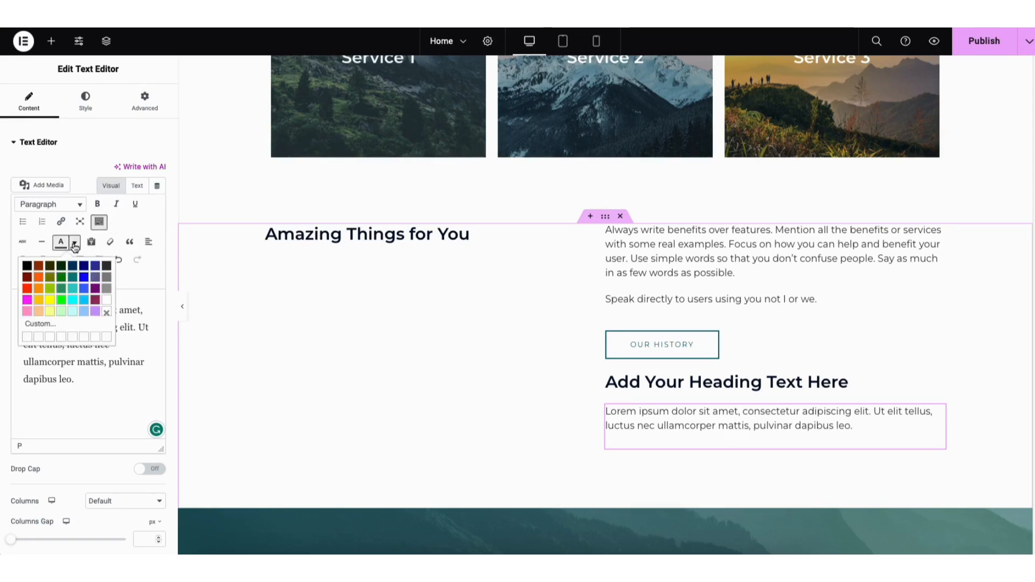
click(74, 247)
key(super+k)
click(138, 262)
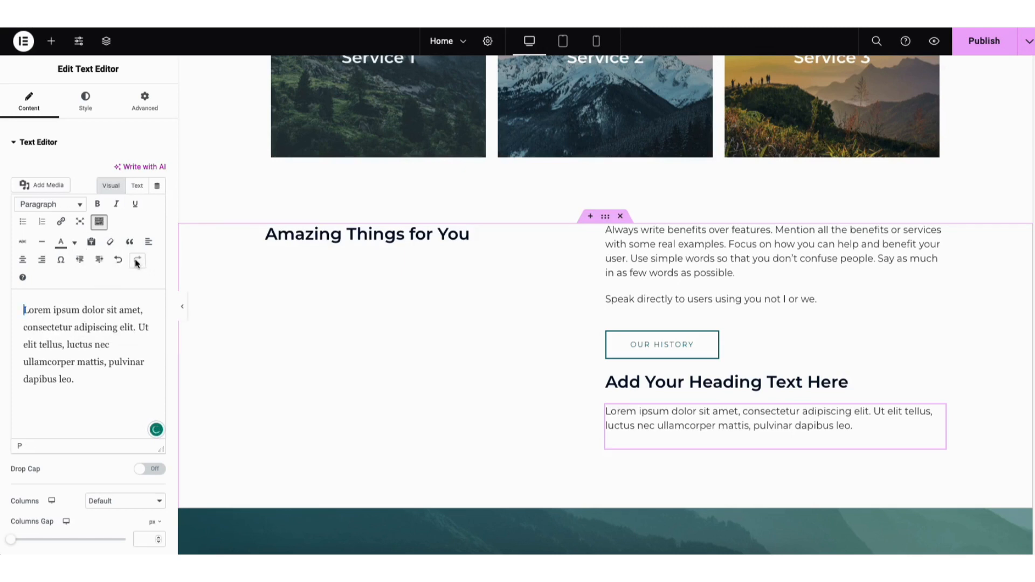
- Examine the new text block's style settings, including its typography options and font family choices
click(86, 102)
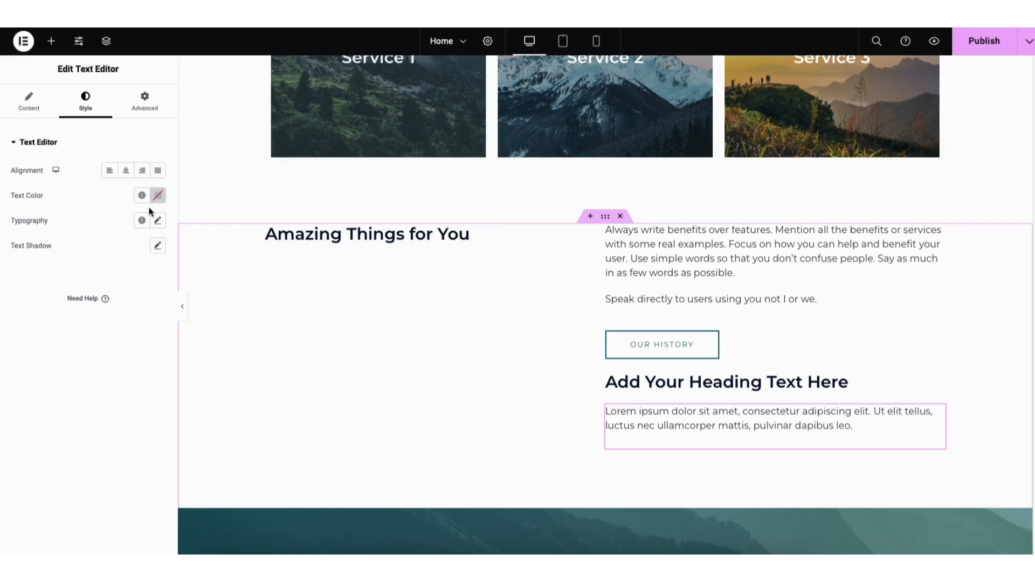
click(158, 221)
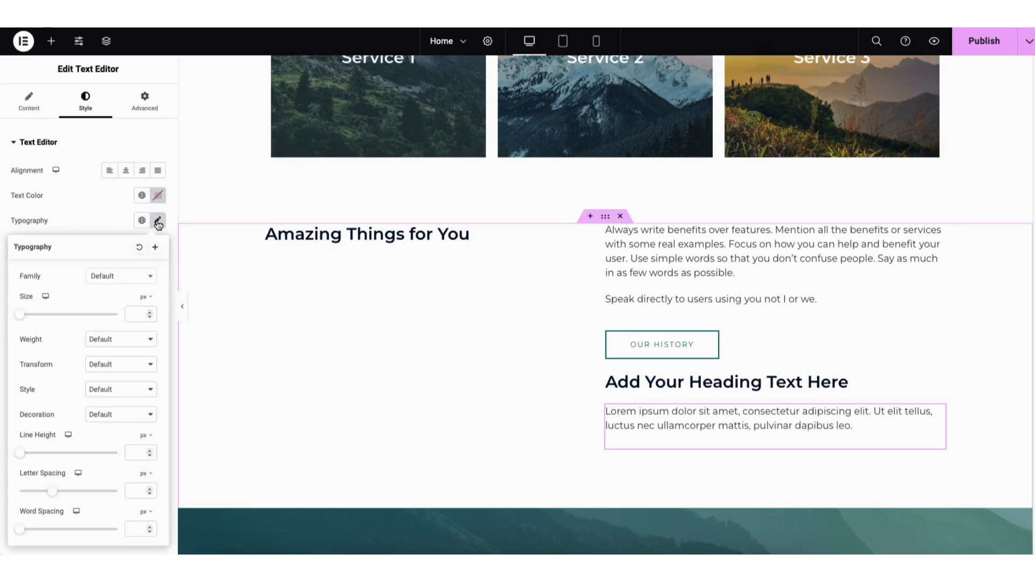
click(152, 278)
drag(153, 308, 153, 324)
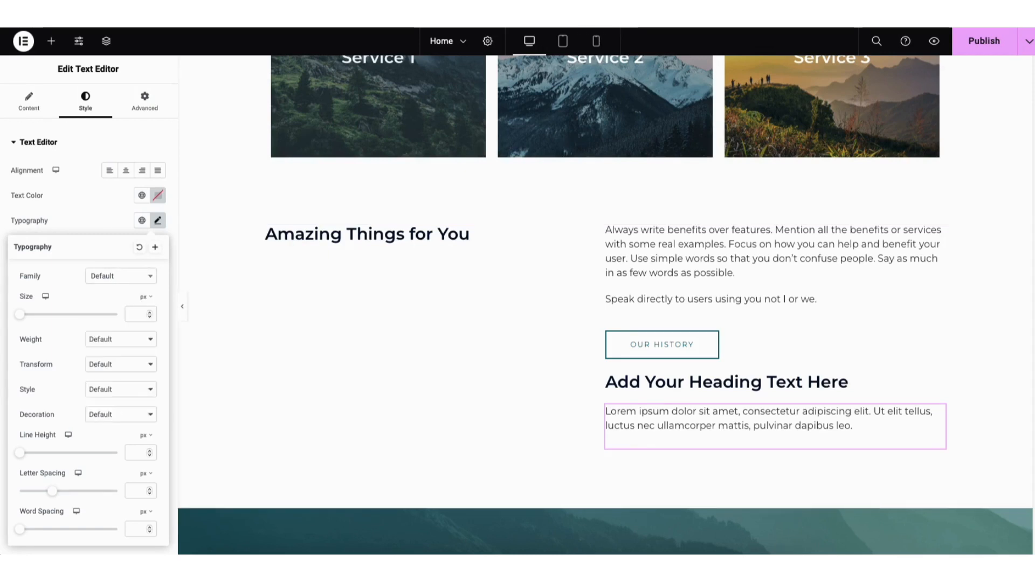
- Replace the Service 1 container's background image with pexels-fauxels-3184312-scaled.jpg from the media library
scroll(570, 250, up, 5)
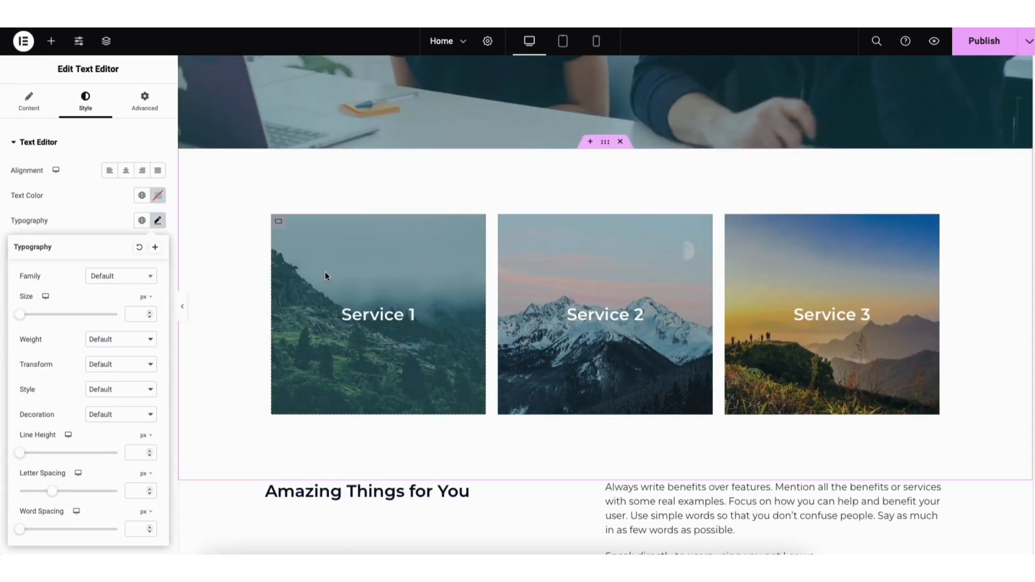
click(306, 250)
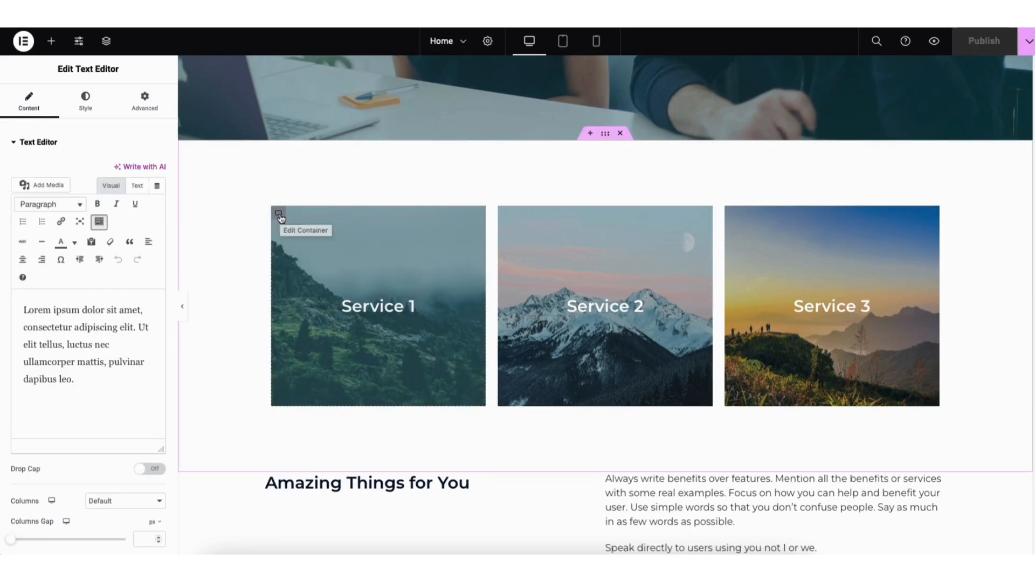
click(279, 215)
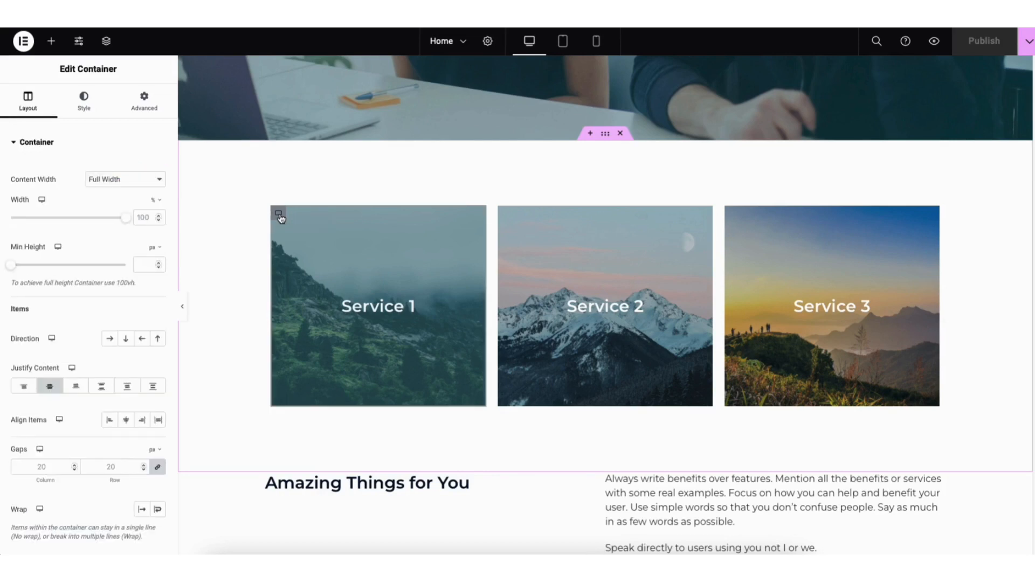
click(84, 99)
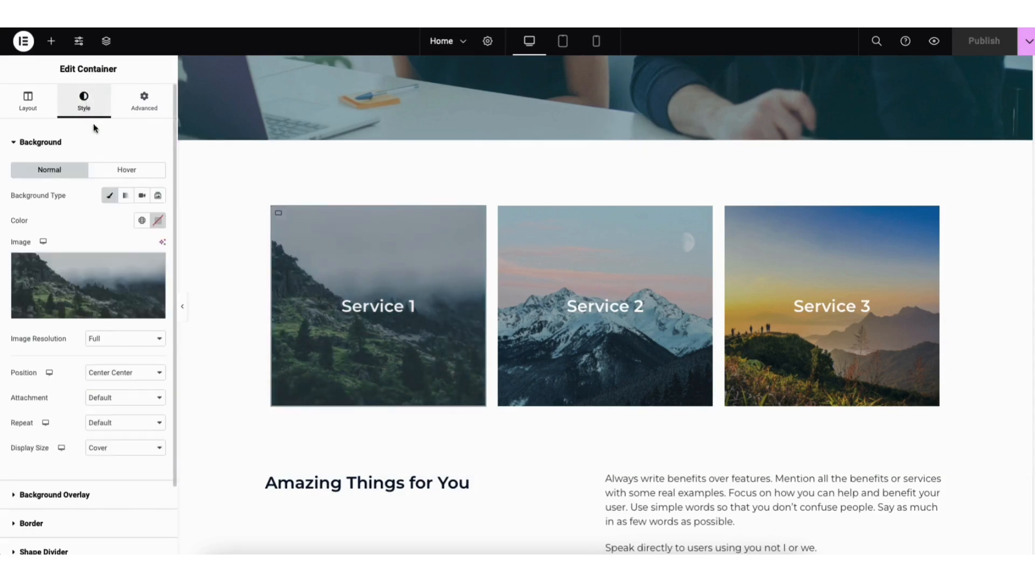
mouse_move(89, 296)
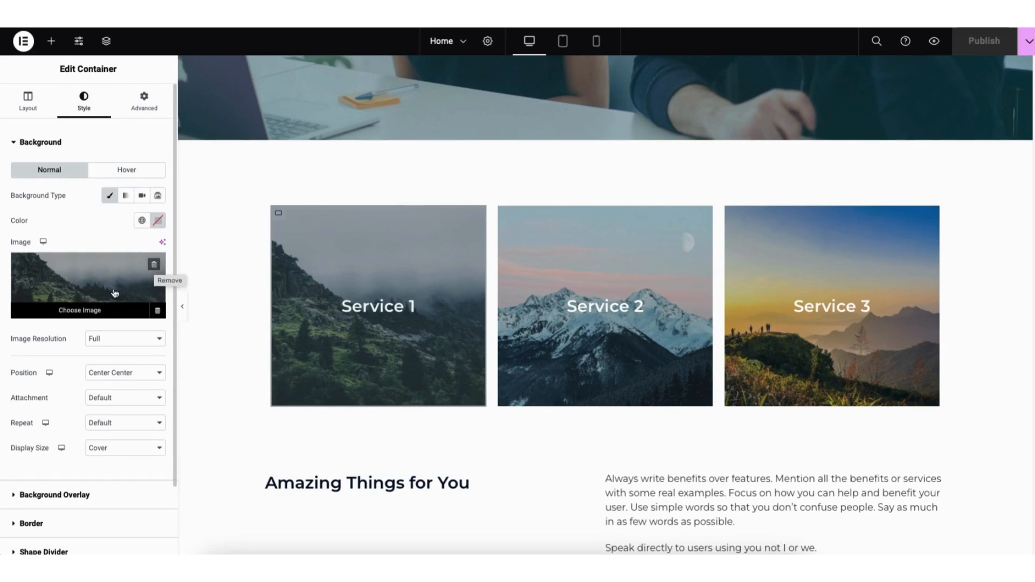
click(99, 311)
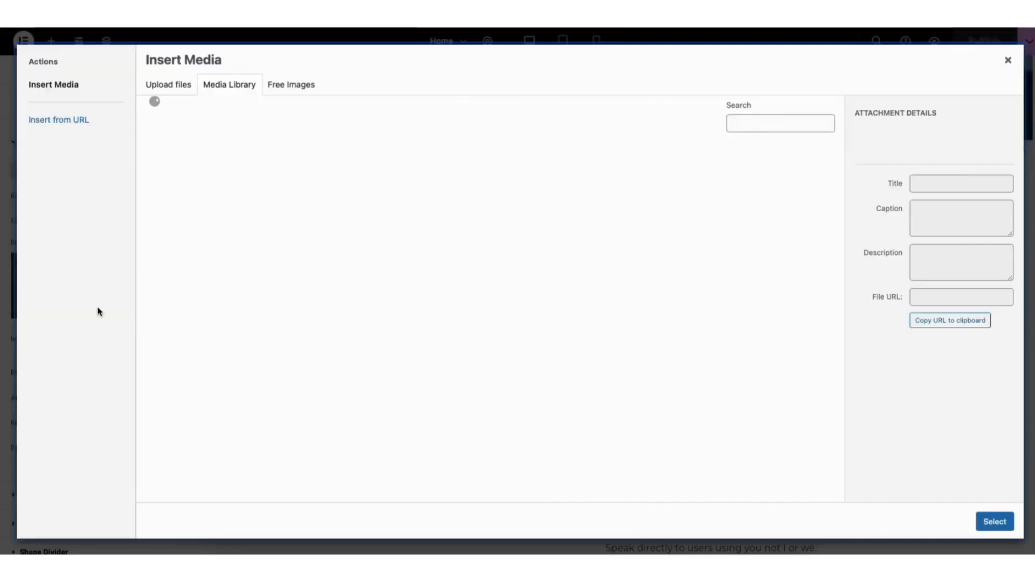
click(163, 84)
click(229, 85)
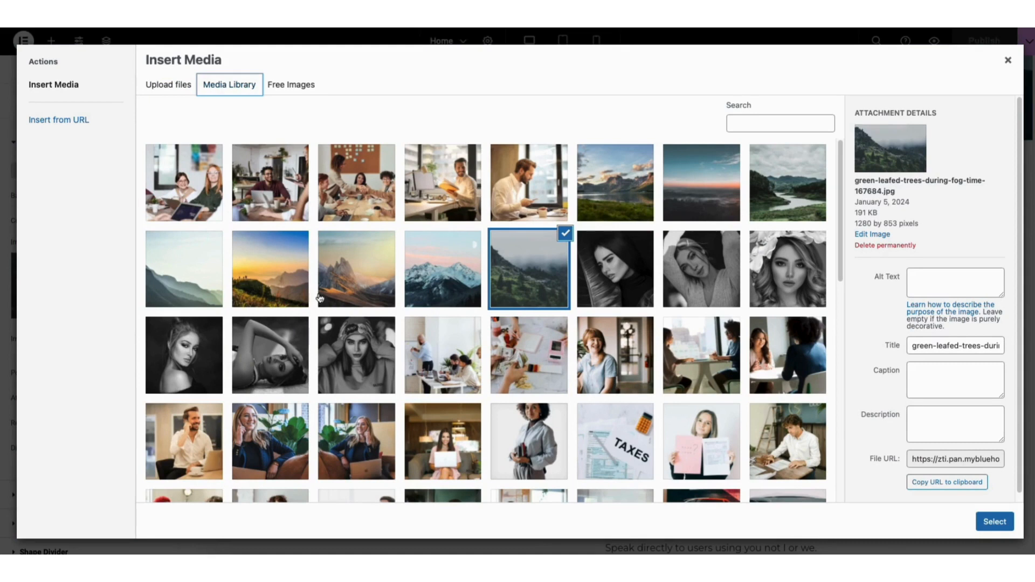
click(273, 196)
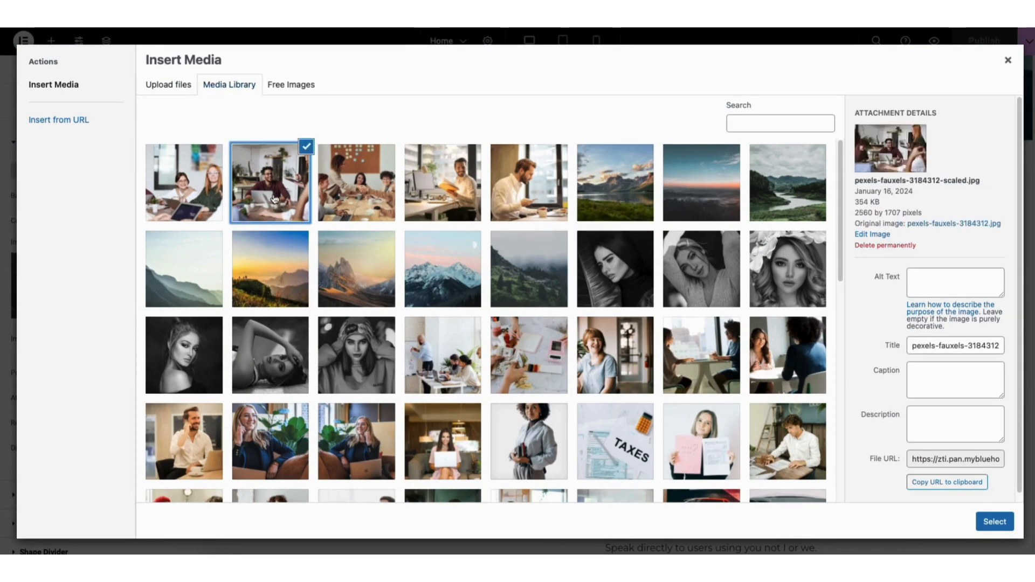
click(992, 524)
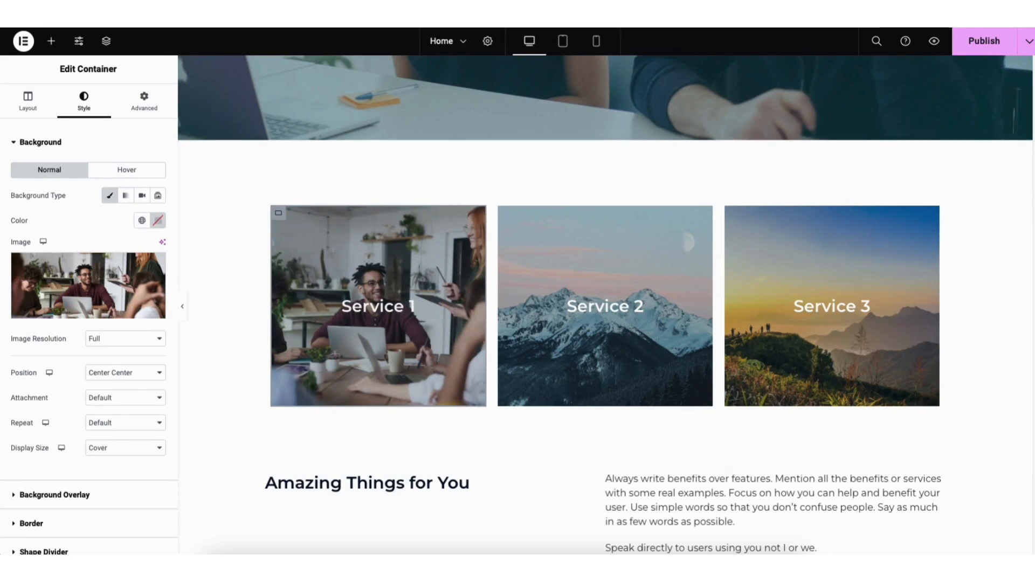
- Insert a container with two equal columns above the "Amazing Things for You" section and add a Heading widget to its first column
scroll(691, 223, down, 5)
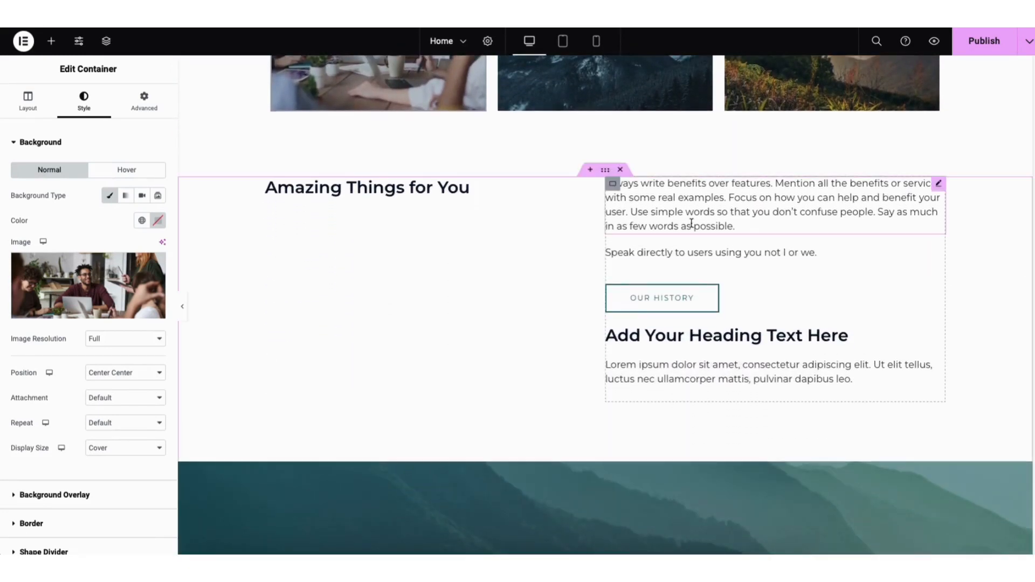
click(590, 170)
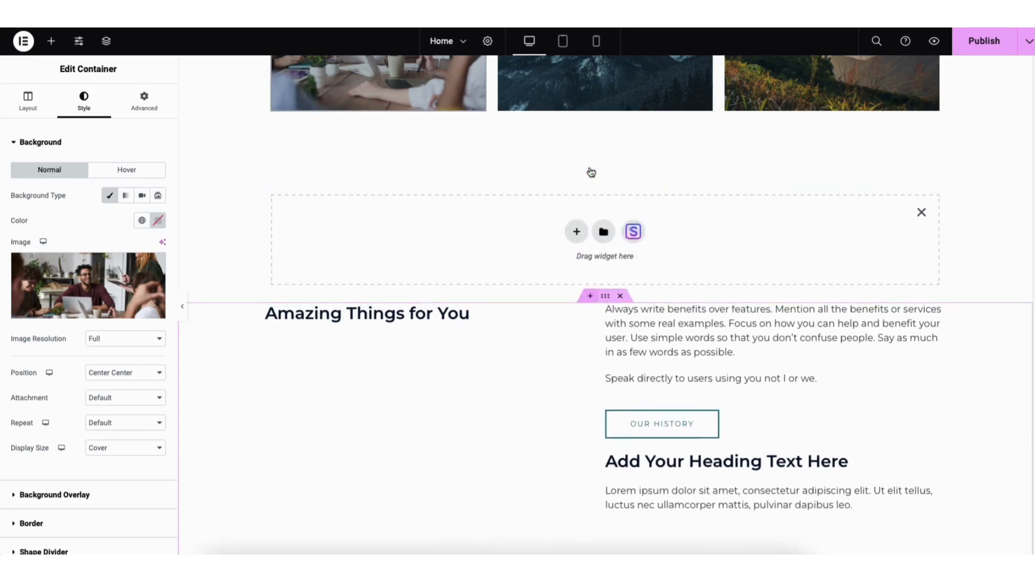
click(576, 232)
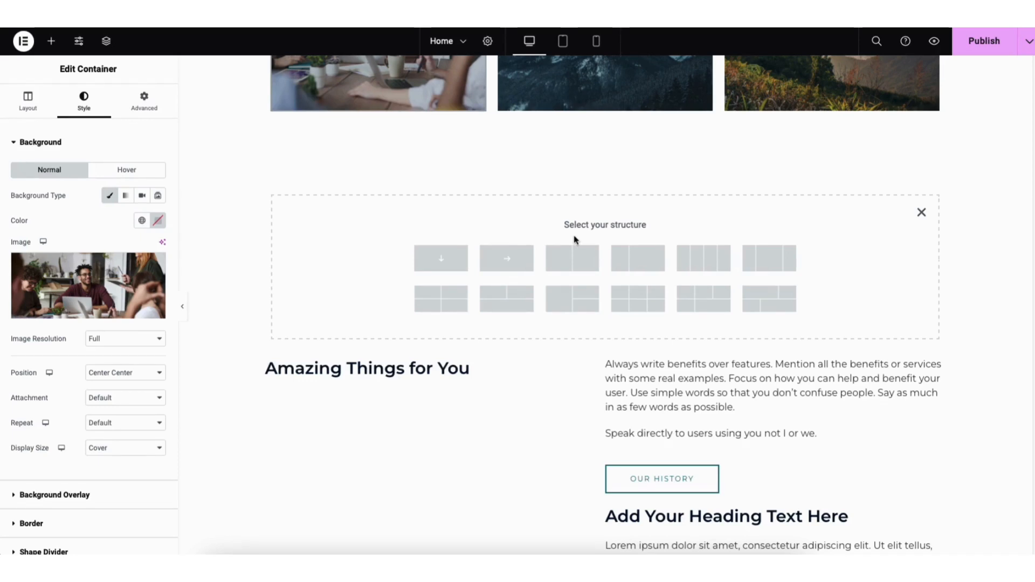
click(572, 264)
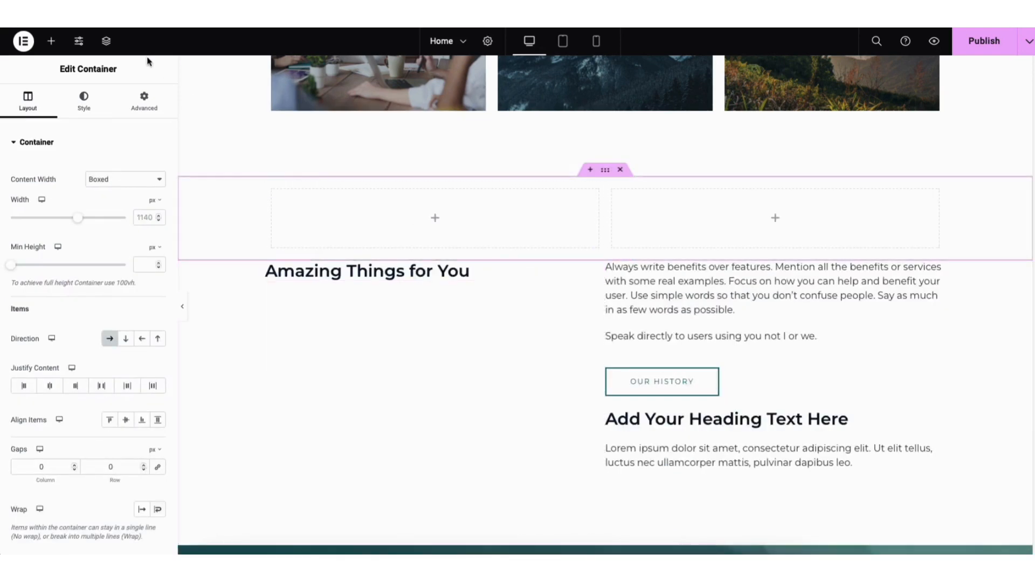
click(51, 41)
drag(44, 298, 430, 228)
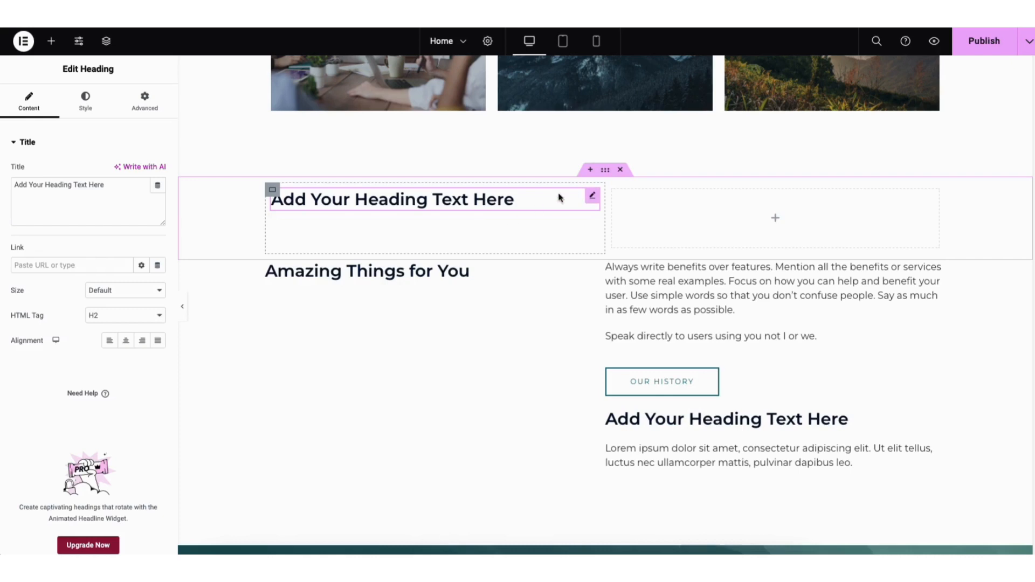
- Delete the two-column container with the placeholder heading above the "Amazing Things for You" section
click(606, 171)
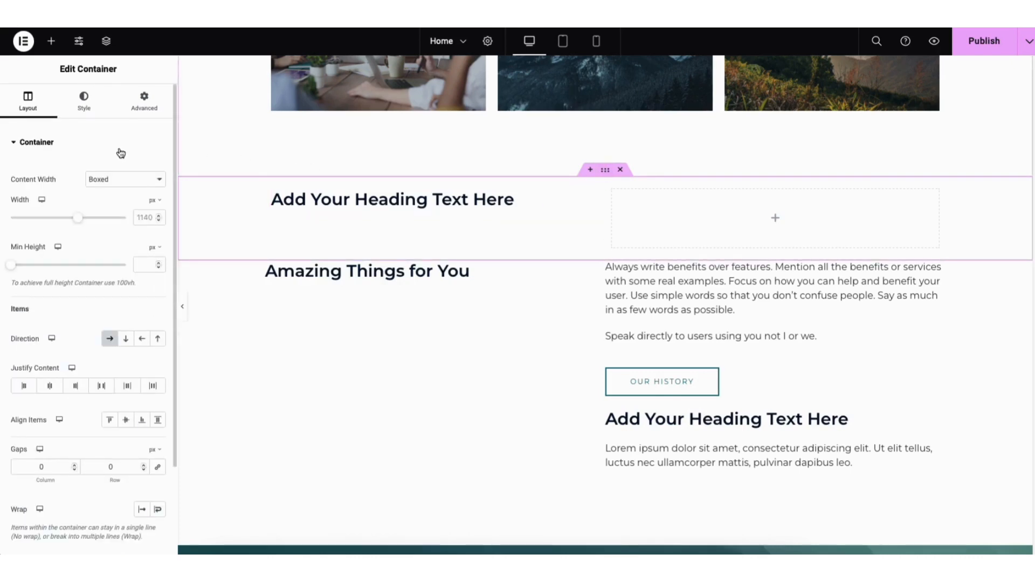
click(621, 172)
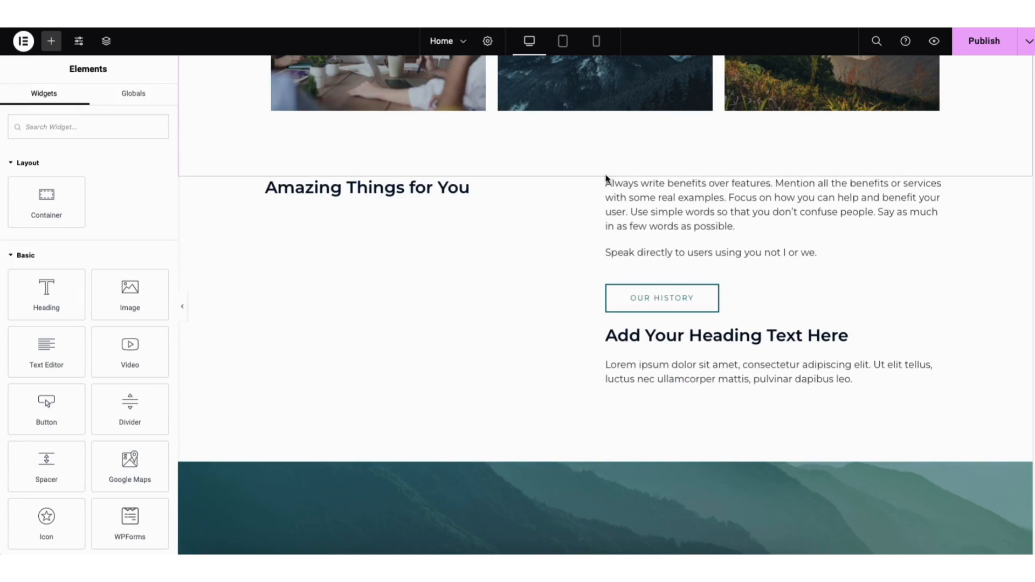
mouse_move(564, 194)
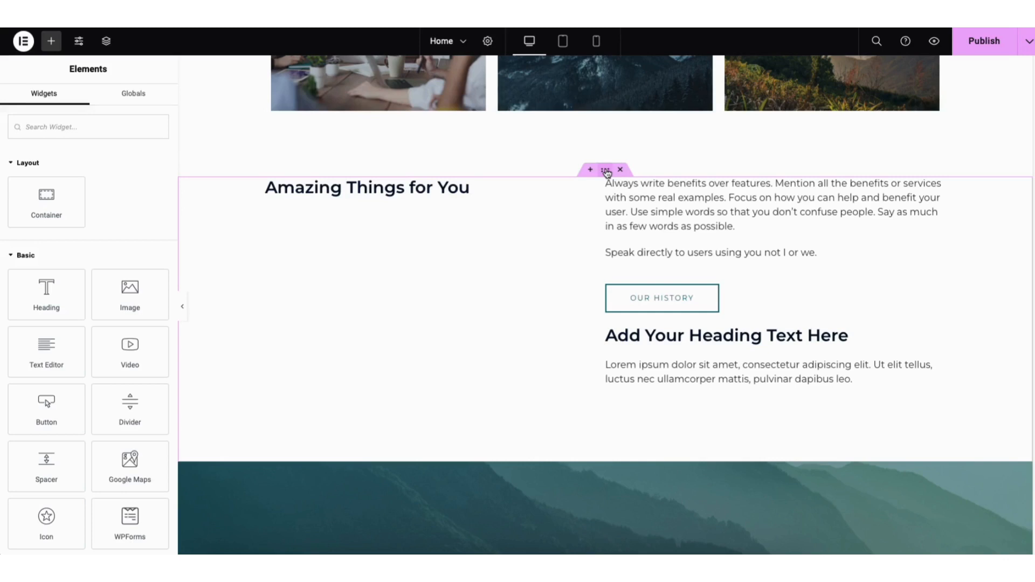
drag(606, 171, 566, 180)
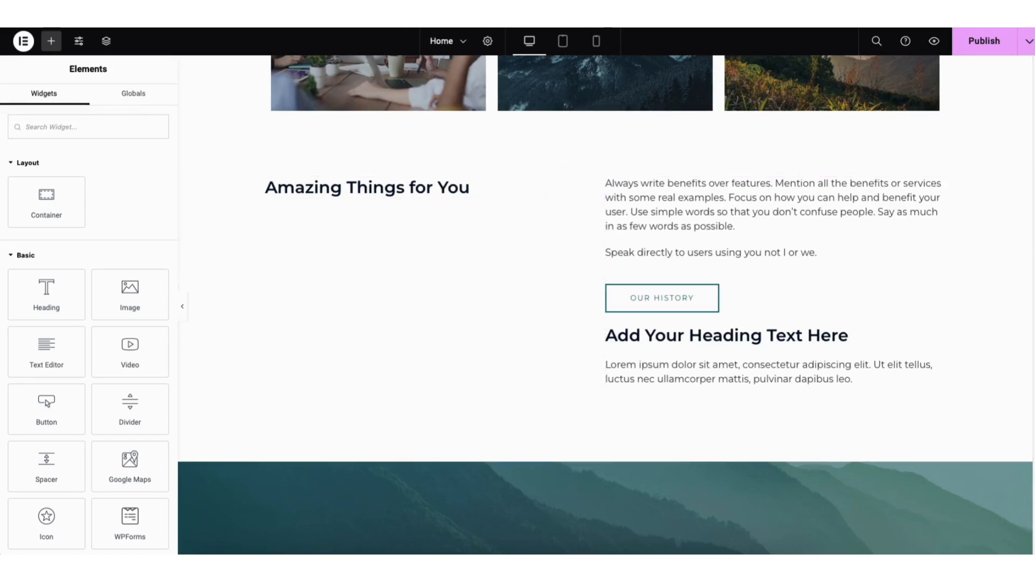
- Import the Starter Templates block with the Feature One, Feature Two and Feature Three image cards into the empty area above the footer
scroll(1019, 377, down, 15)
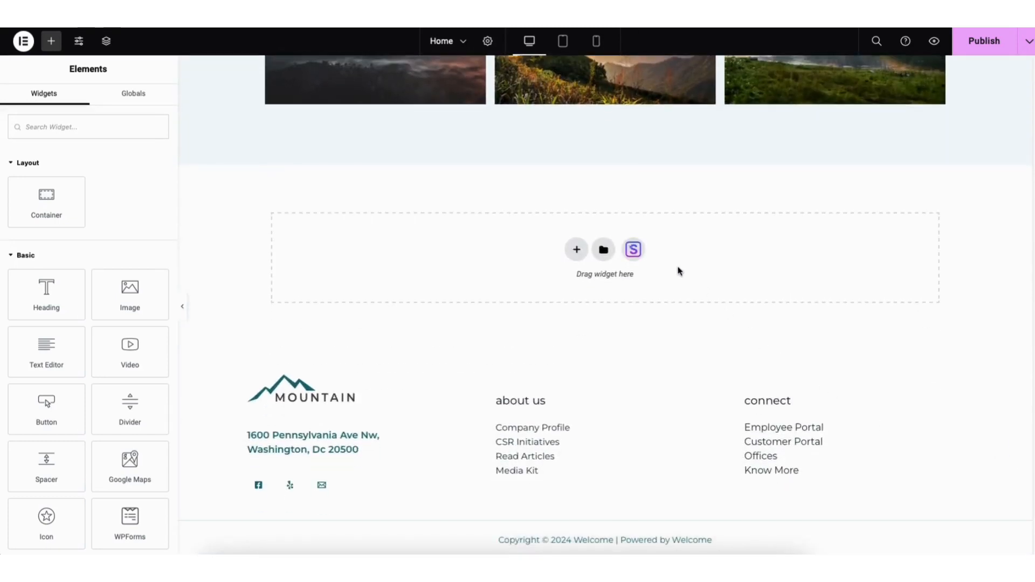
click(632, 251)
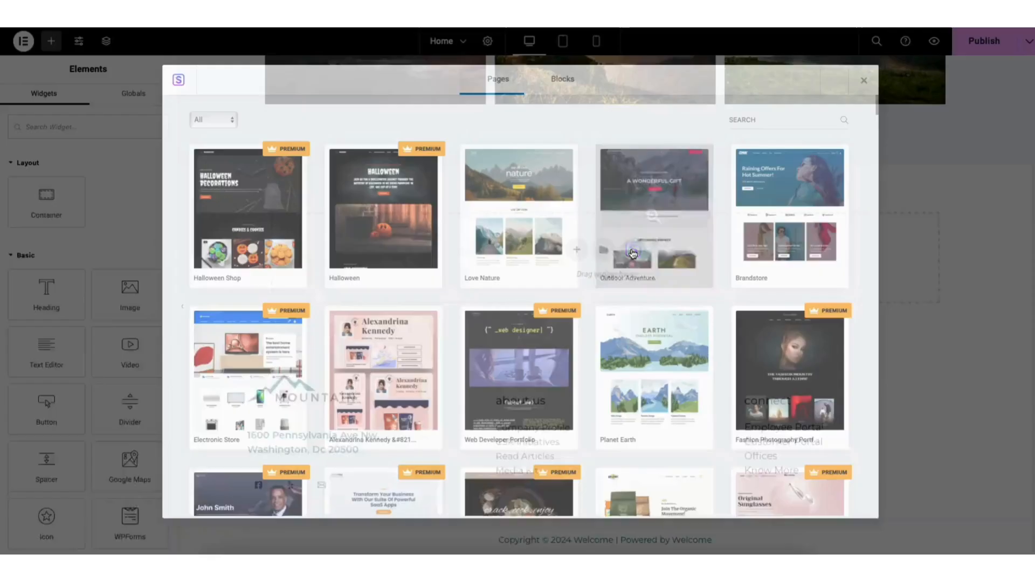
click(560, 84)
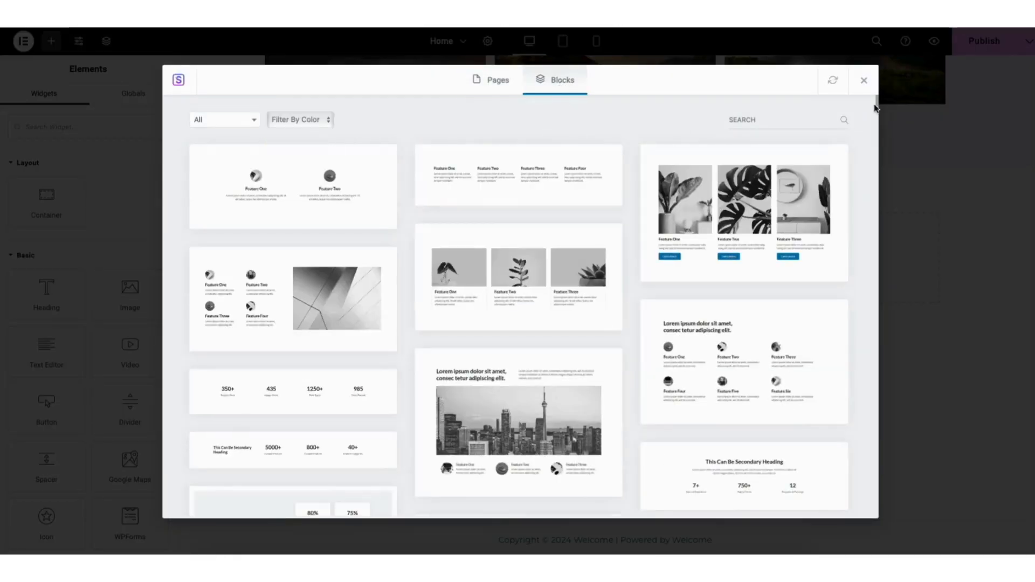
mouse_move(876, 105)
mouse_down()
mouse_move(879, 173)
mouse_move(876, 97)
mouse_up()
click(238, 124)
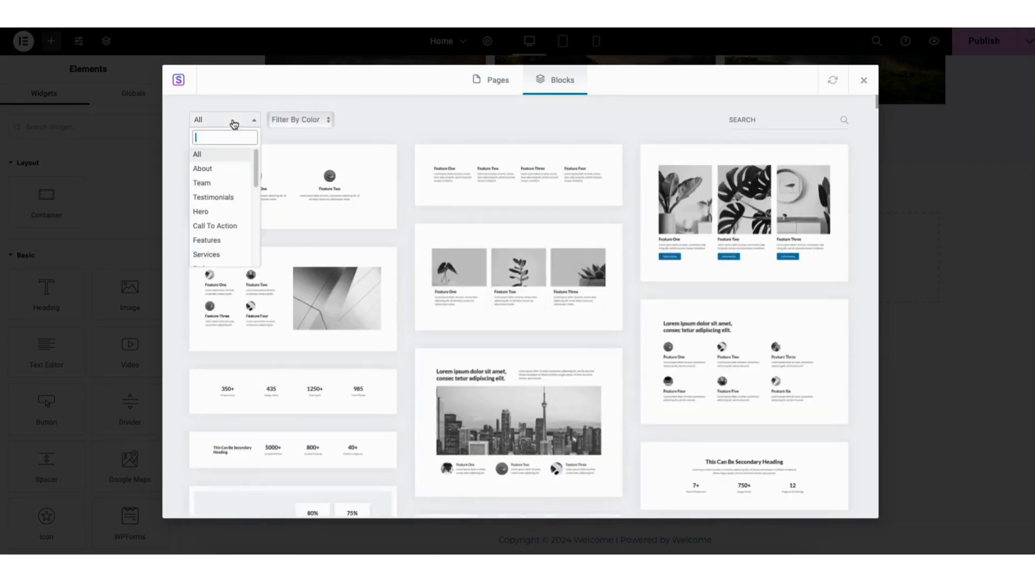
mouse_move(256, 165)
mouse_down()
mouse_move(256, 212)
mouse_move(256, 165)
mouse_up()
click(408, 126)
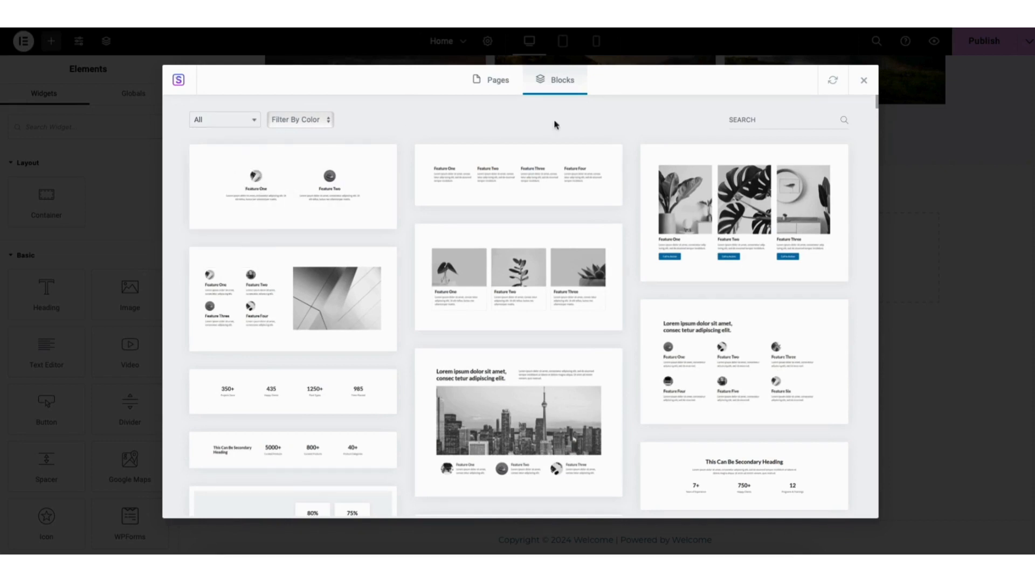
click(745, 120)
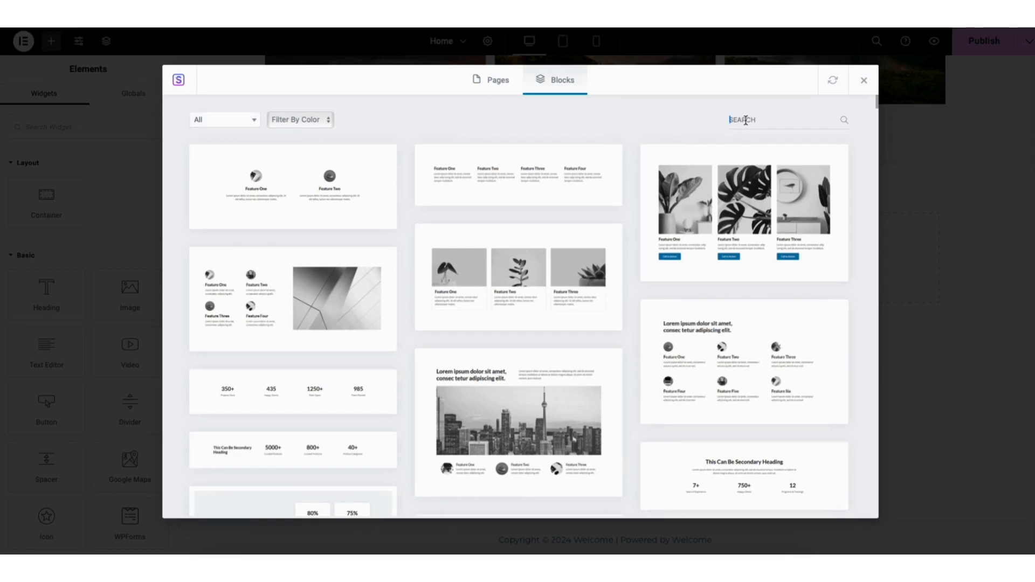
click(475, 279)
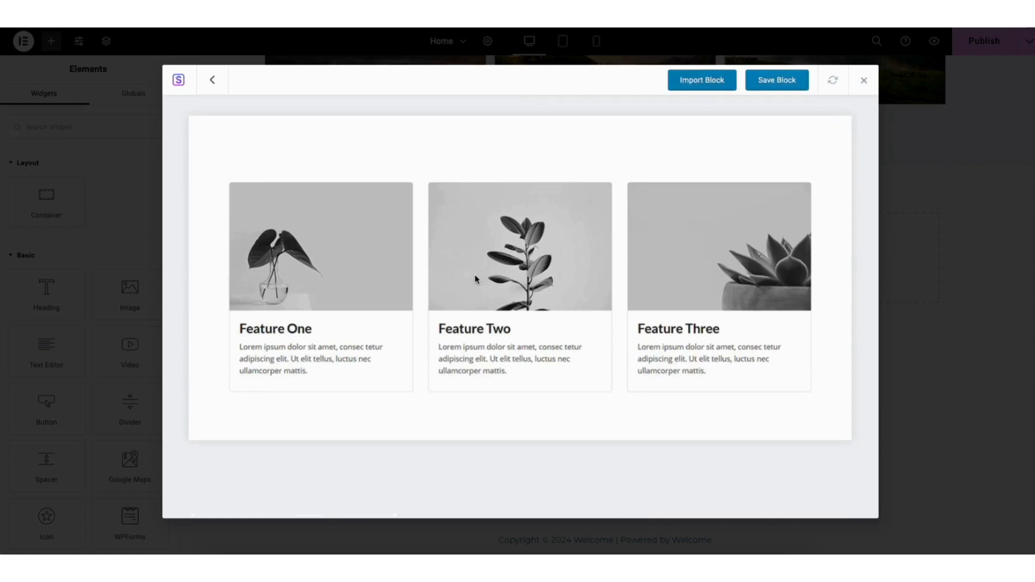
click(695, 82)
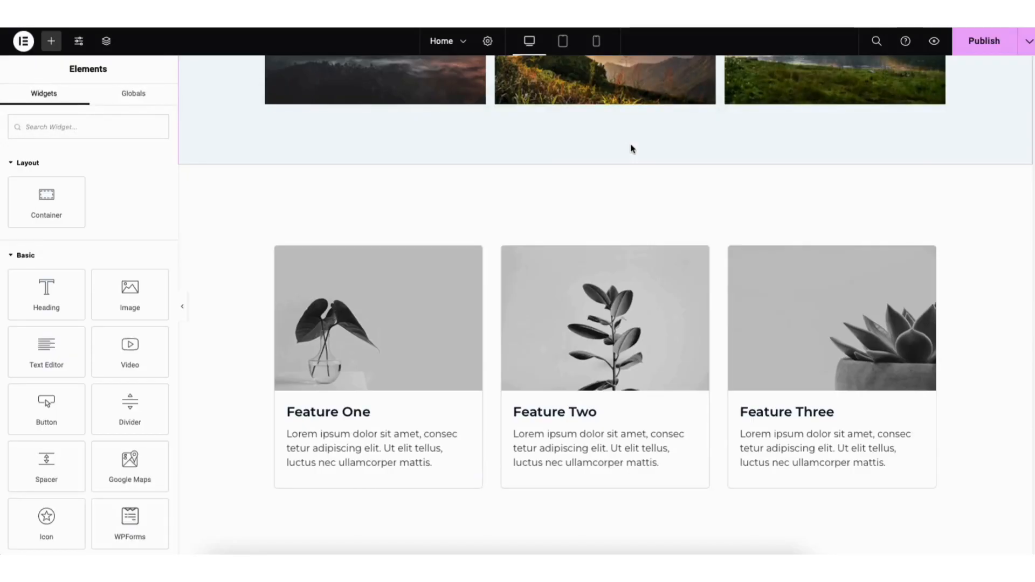
- Adjust the classic background color of the section holding the Feature One, Two and Three cards
right_click(256, 210)
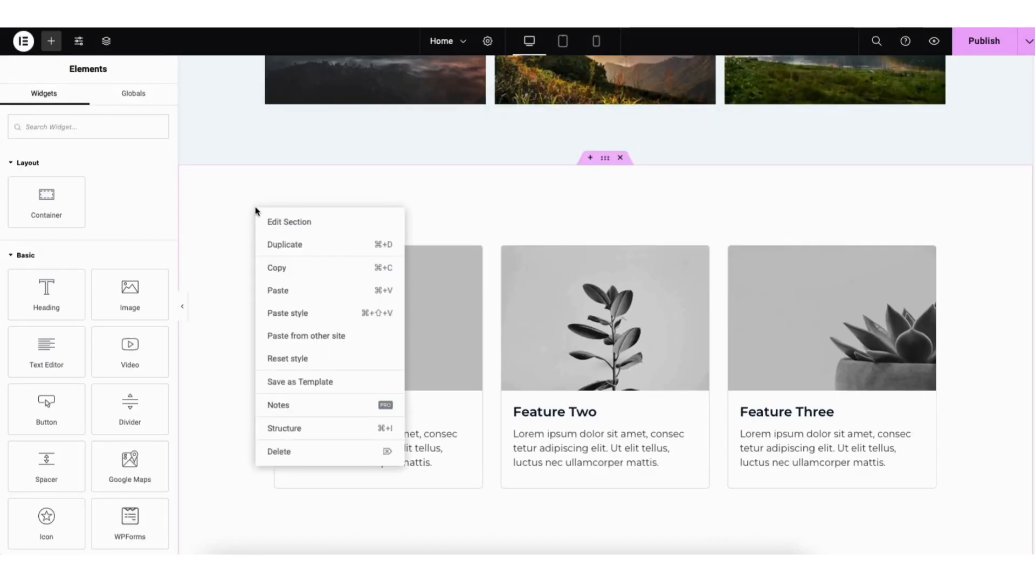
click(299, 222)
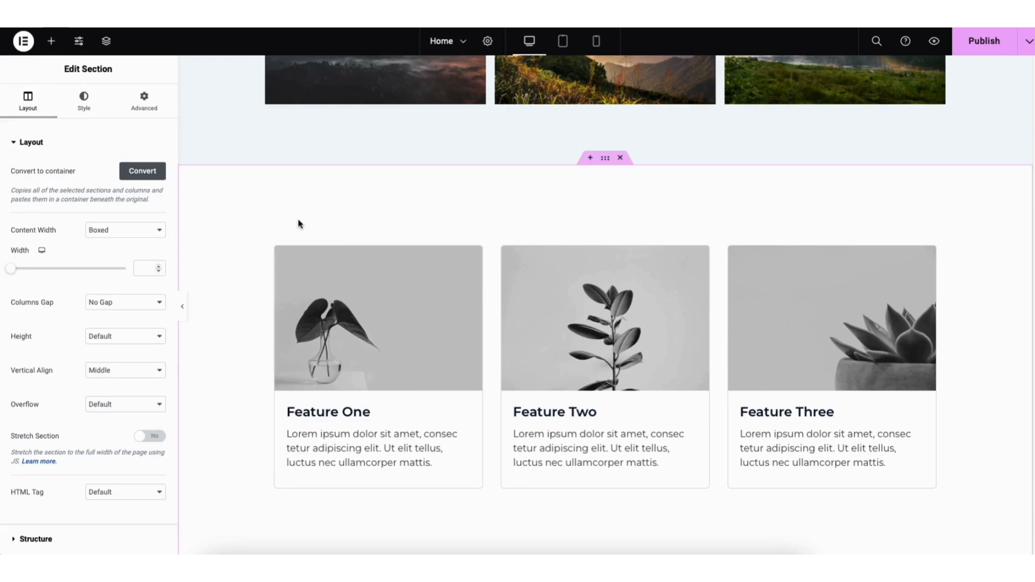
click(84, 109)
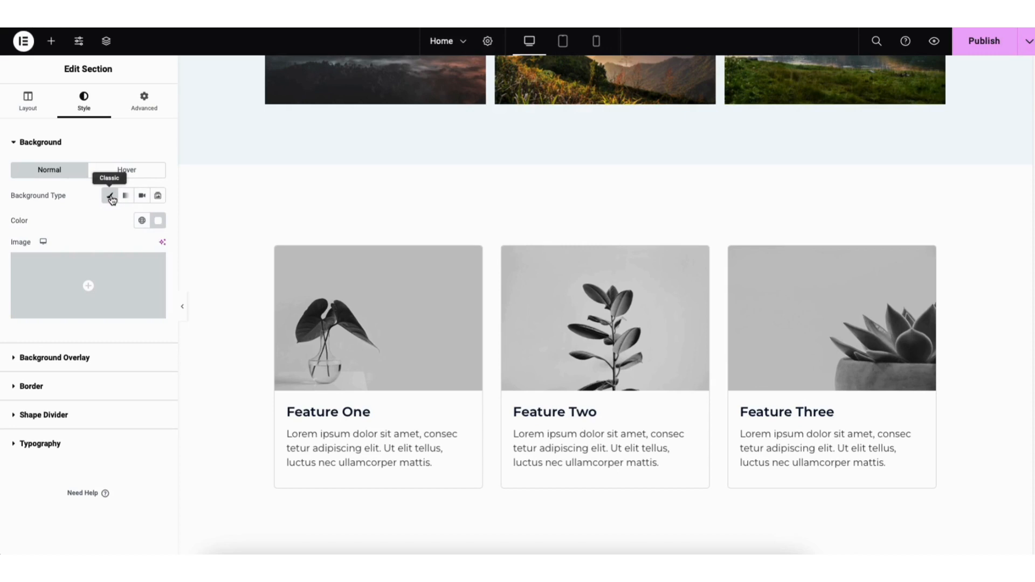
click(159, 221)
mouse_move(96, 274)
mouse_down()
mouse_move(127, 296)
mouse_move(166, 290)
mouse_move(83, 269)
mouse_up()
click(50, 327)
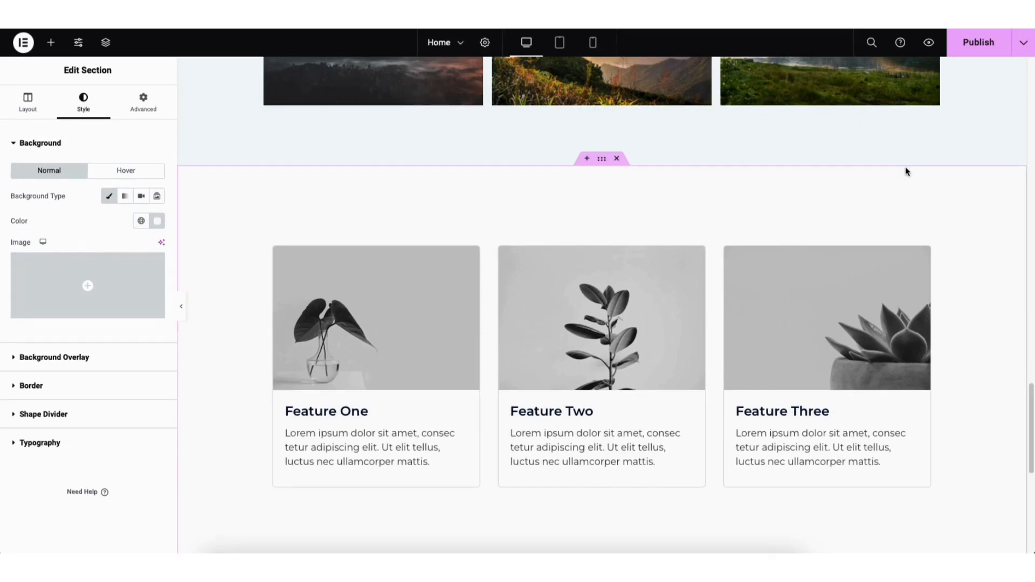
- Save the home page as a draft, preview the site and view the message form on its Contact page
click(1025, 47)
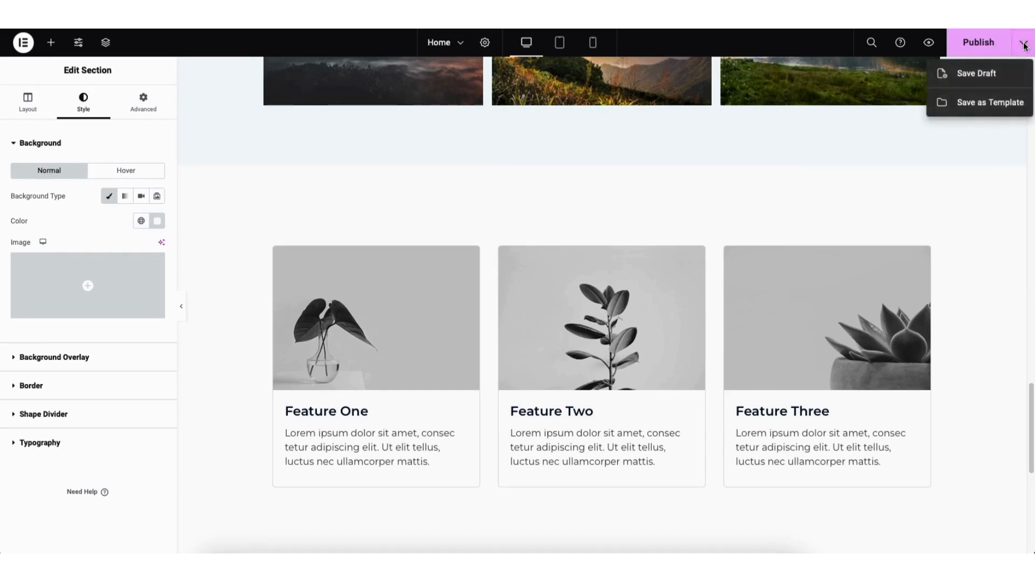
click(993, 76)
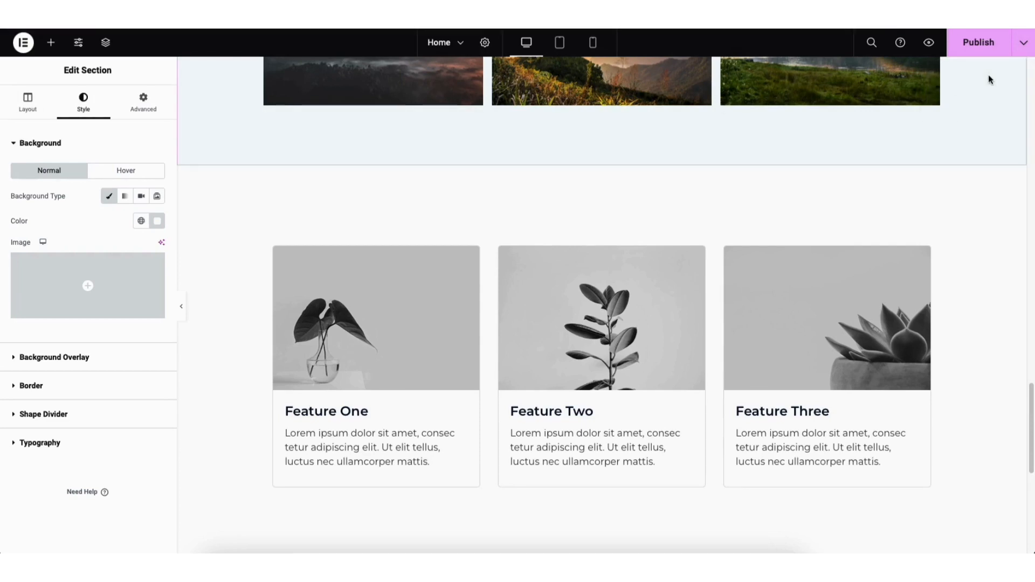
click(928, 45)
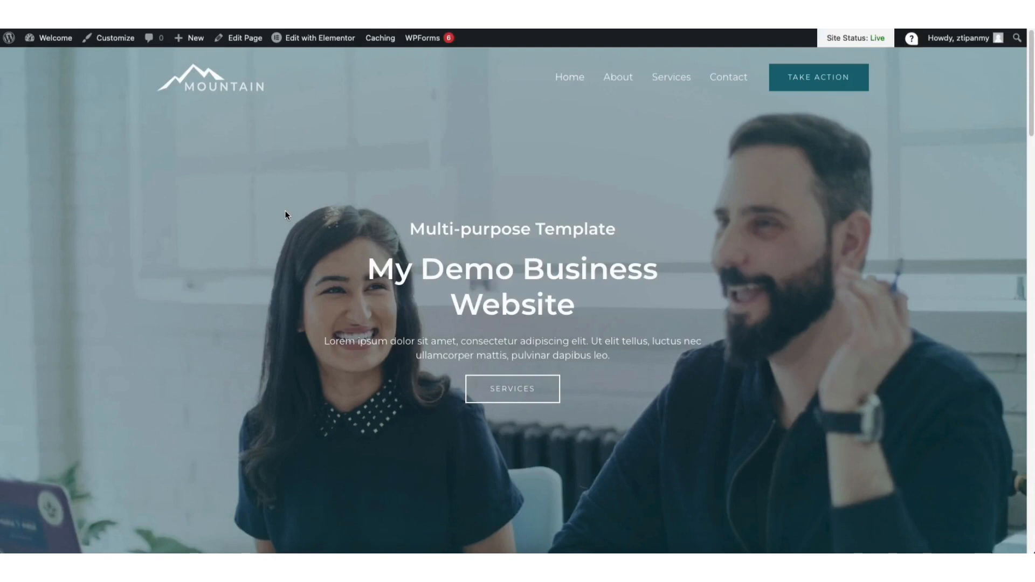
click(722, 82)
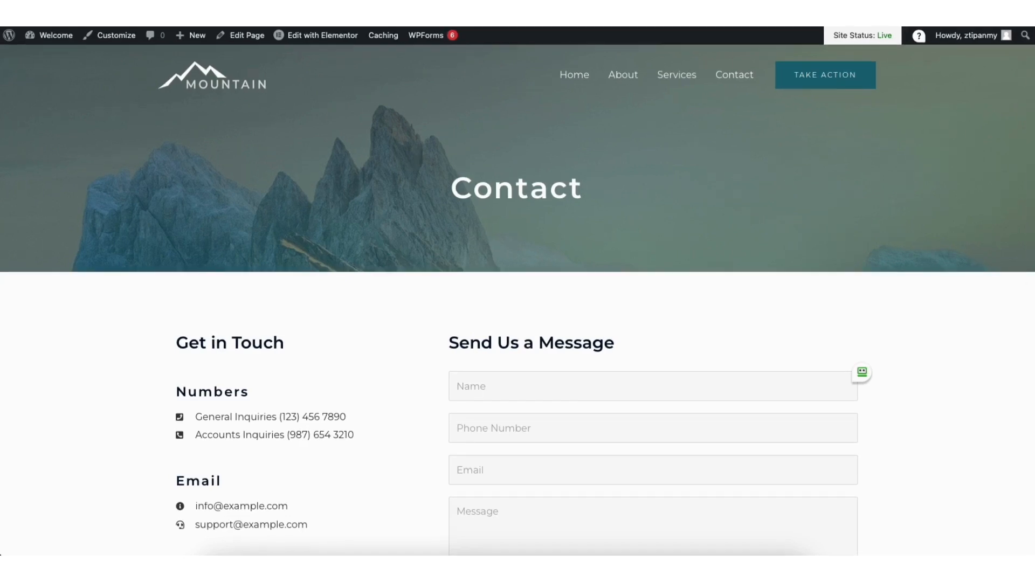
scroll(571, 279, down, 5)
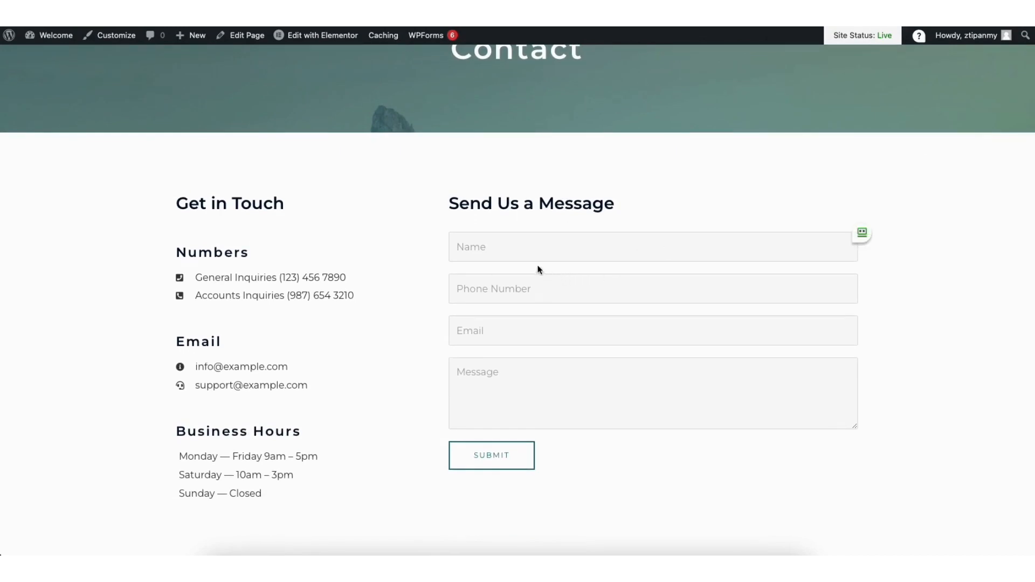
- Go to the WordPress dashboard and open the WPForms list of forms
mouse_move(55, 41)
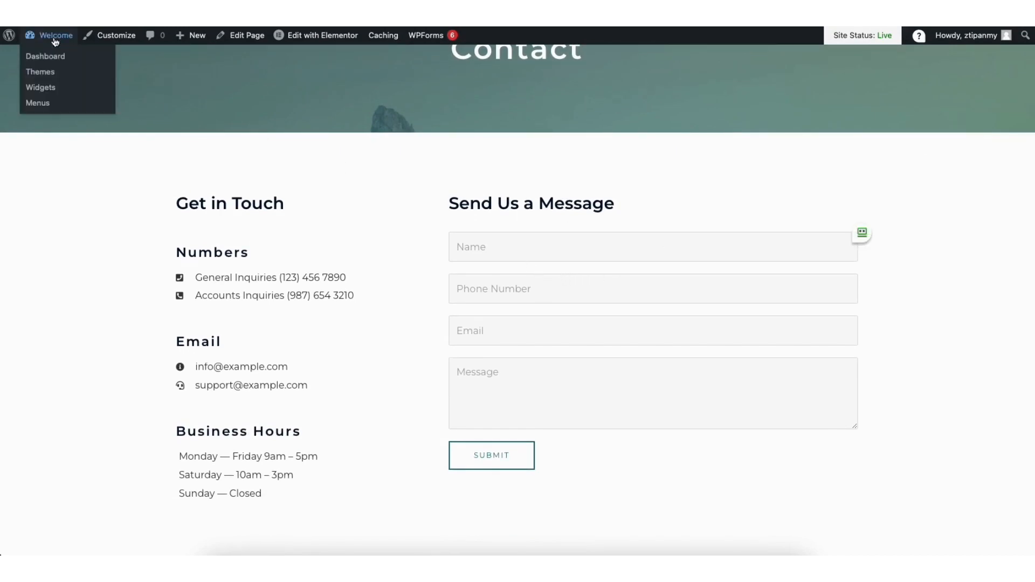
click(54, 59)
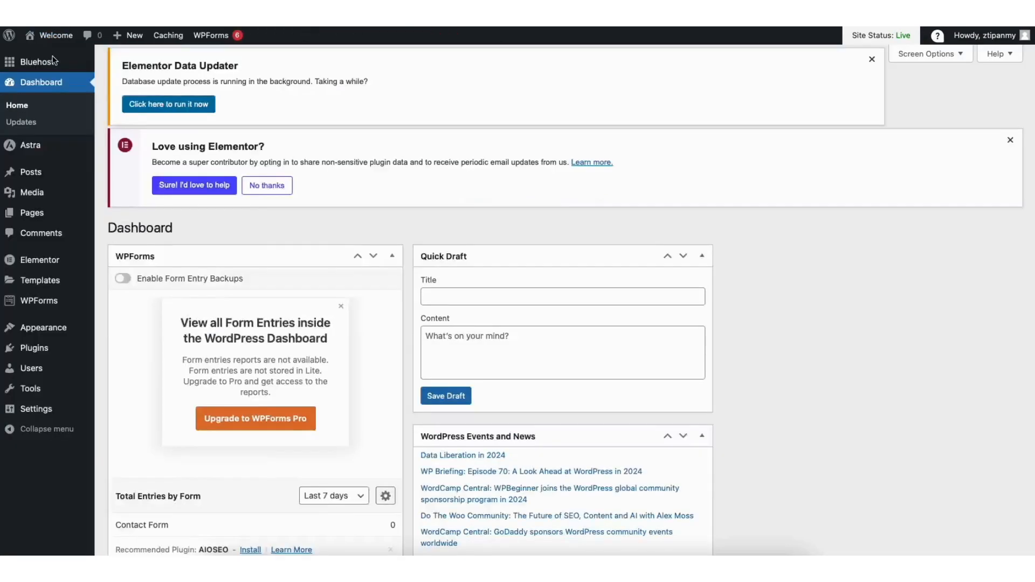
click(35, 303)
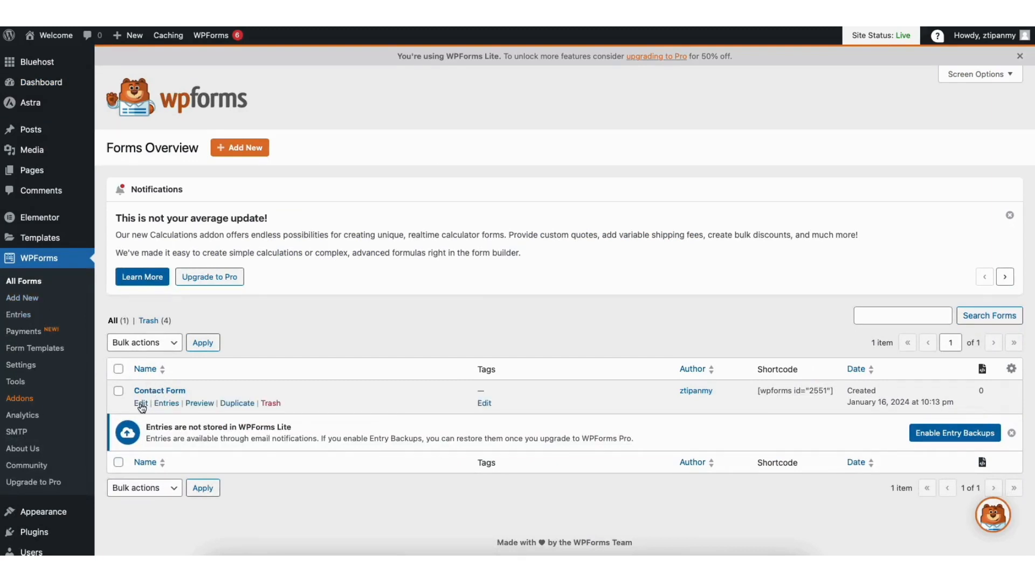
- Open the Contact Form for editing and add a Single Line Text field between the name and email fields
click(141, 404)
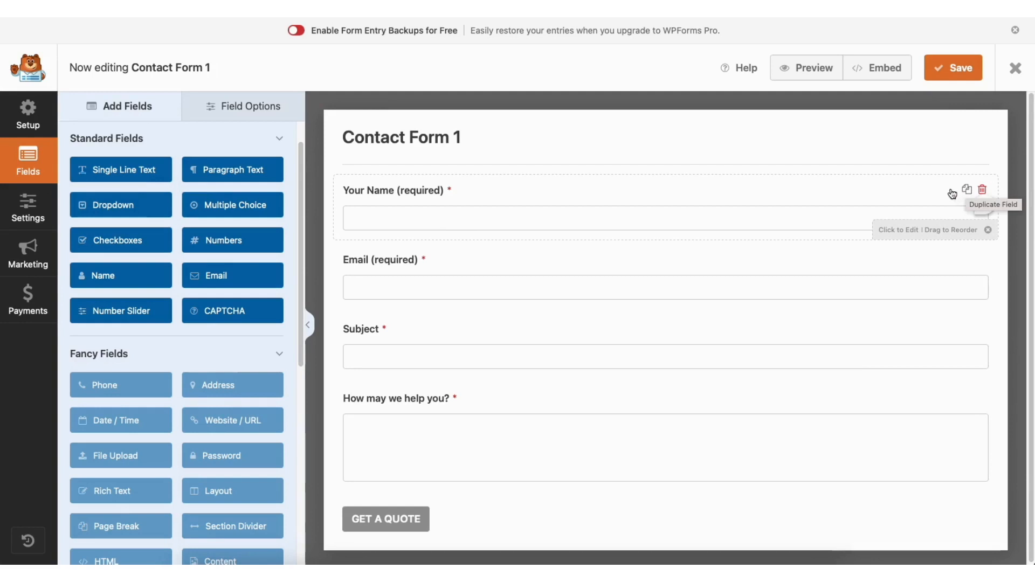
mouse_move(386, 190)
mouse_down()
mouse_move(389, 274)
mouse_move(377, 194)
mouse_up()
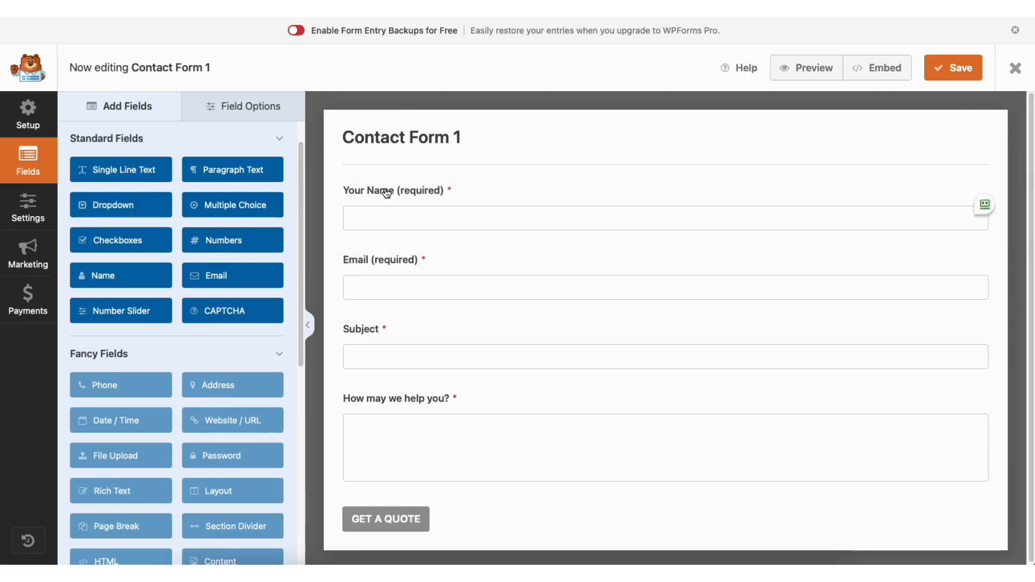
drag(135, 172, 404, 251)
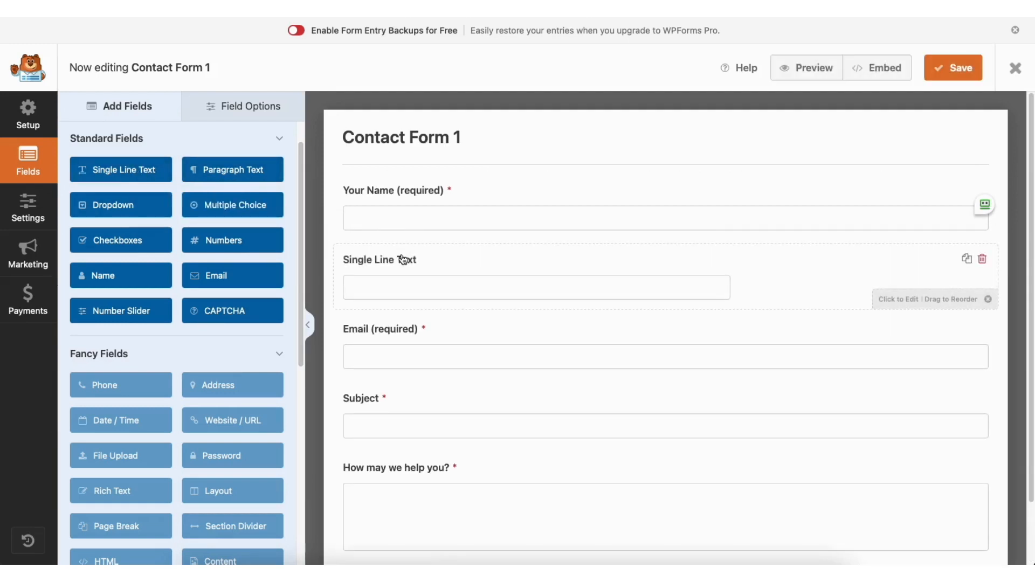
- Examine the Your Name field's general and advanced options, including its label, Required setting and field size
click(241, 107)
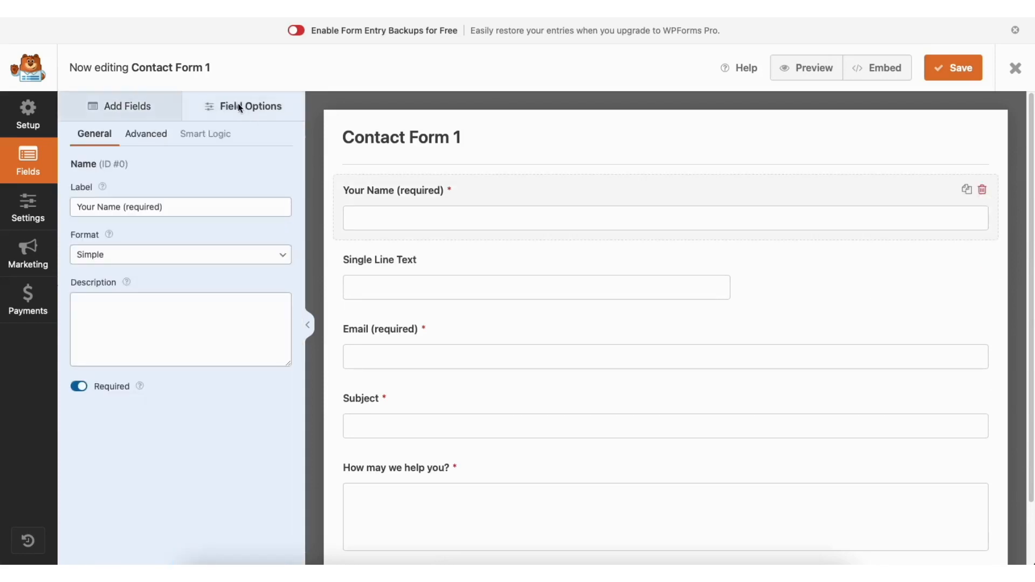
click(158, 207)
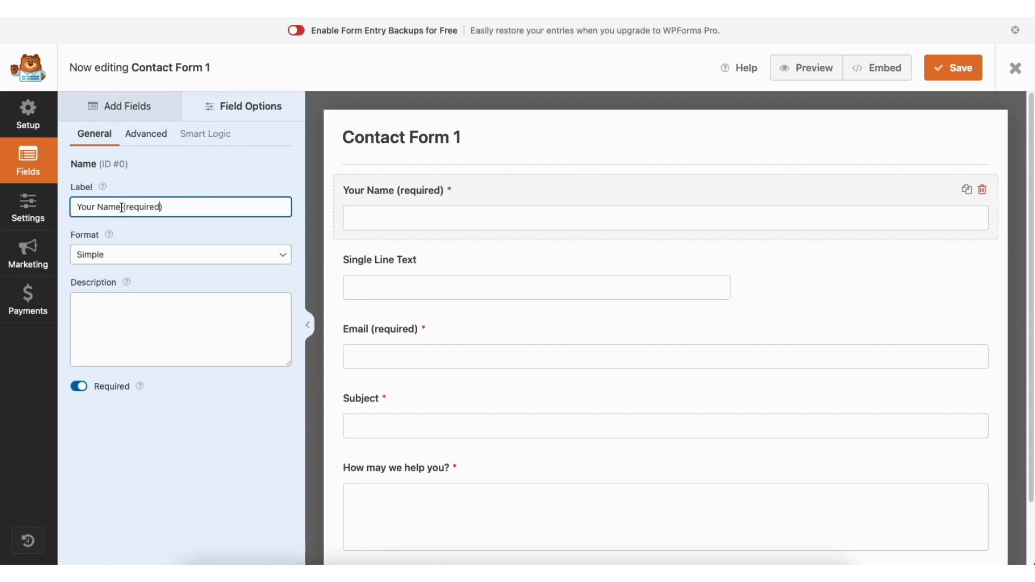
click(80, 386)
click(80, 388)
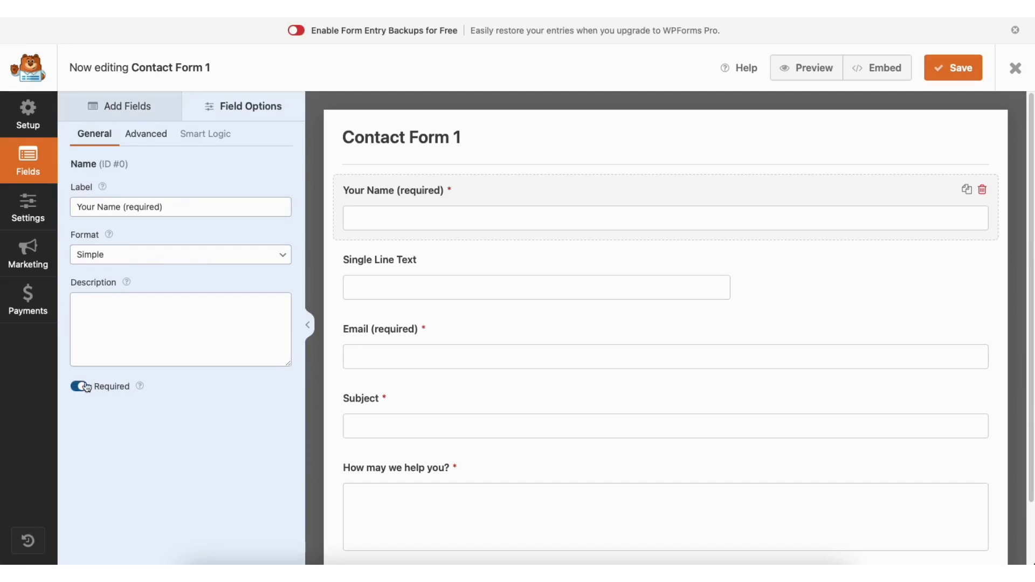
click(159, 137)
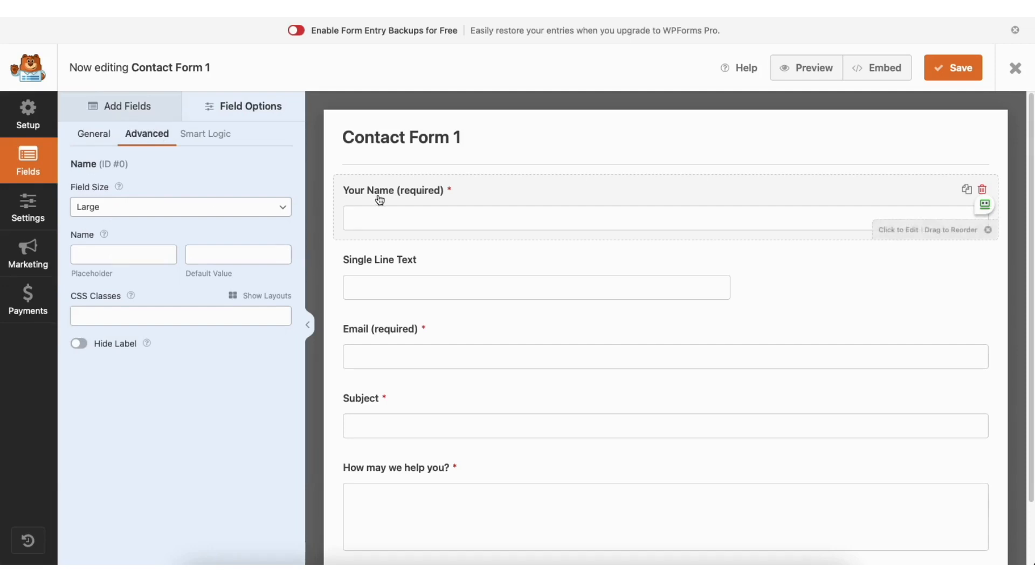
click(145, 210)
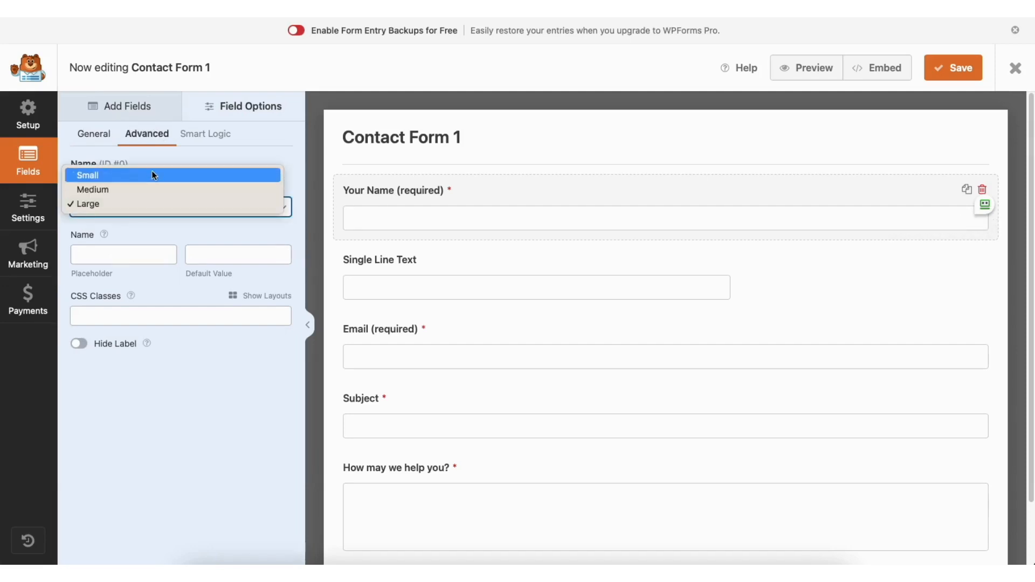
click(141, 203)
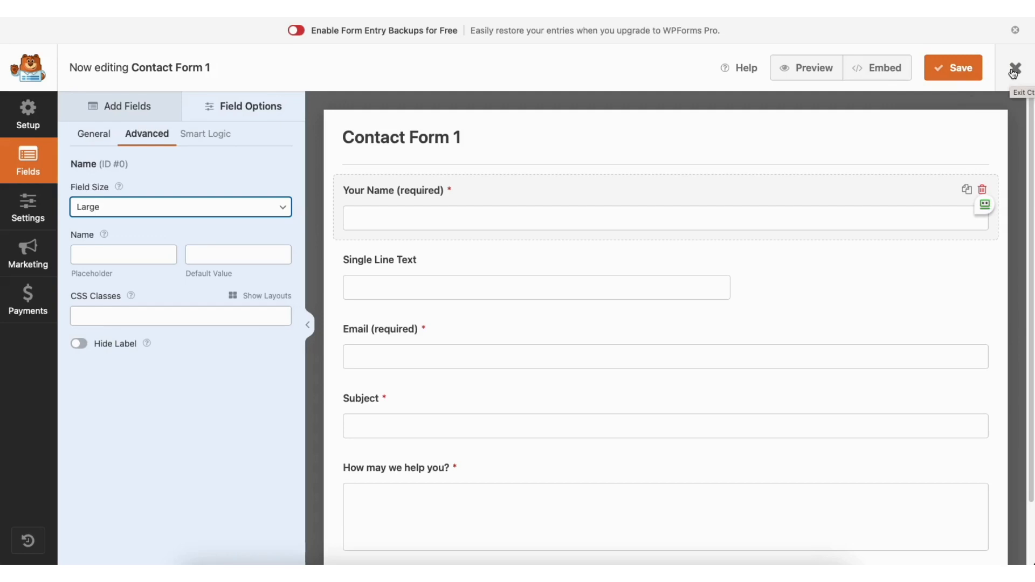
- Review the contact form's general, Spam Protection and Security, Notifications and Confirmations settings
click(32, 207)
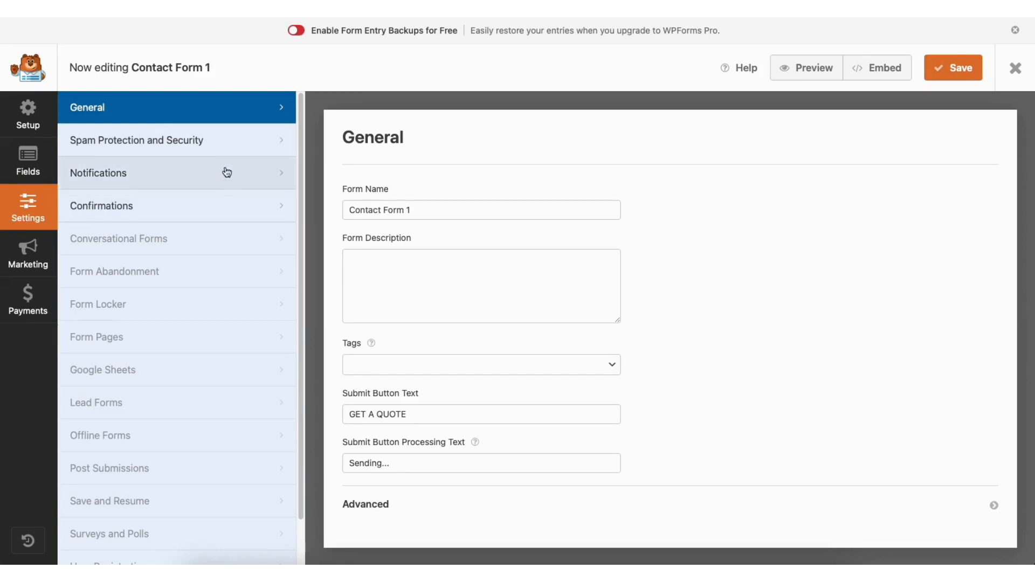
click(216, 143)
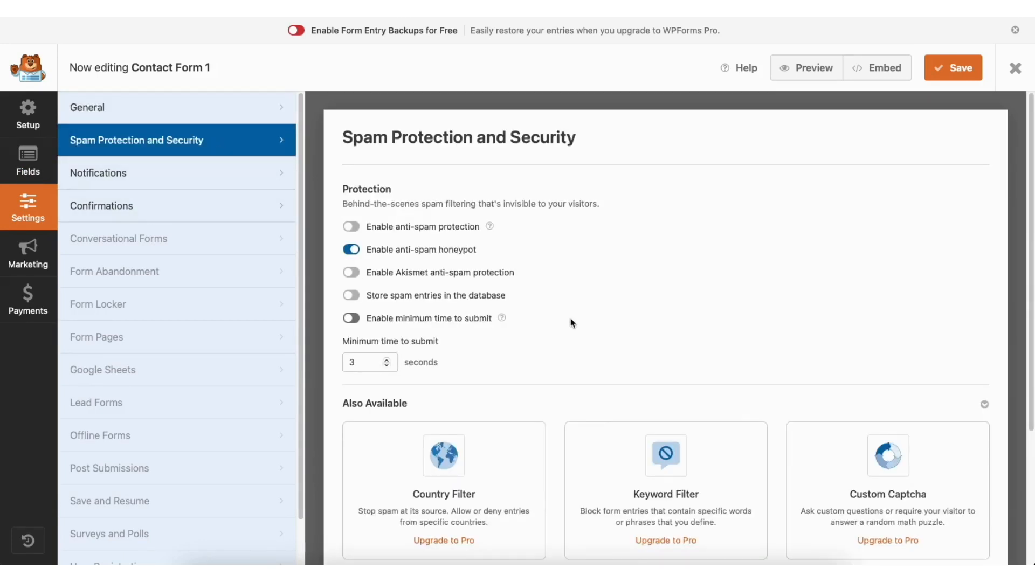
click(198, 177)
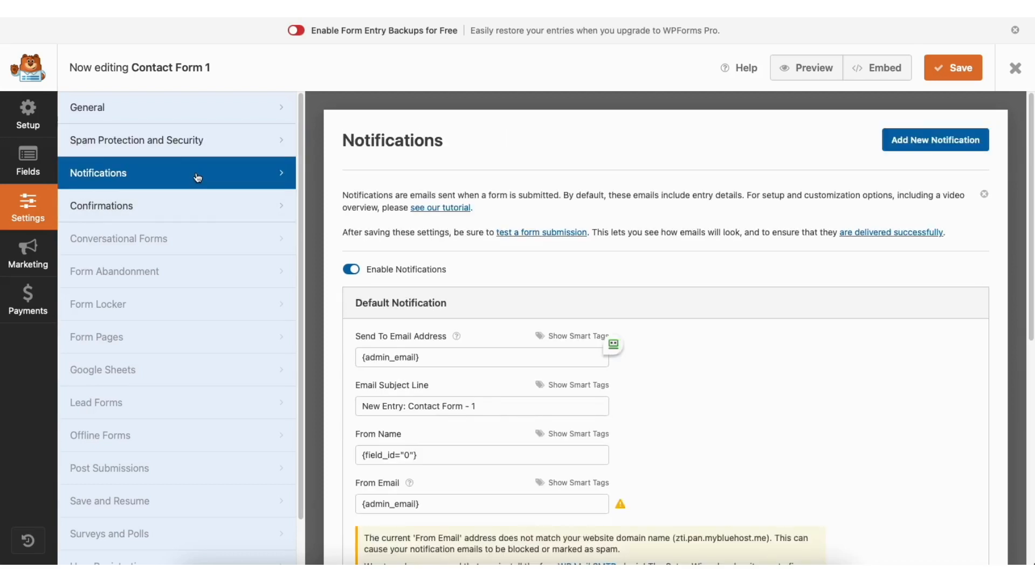
drag(1031, 177, 1030, 291)
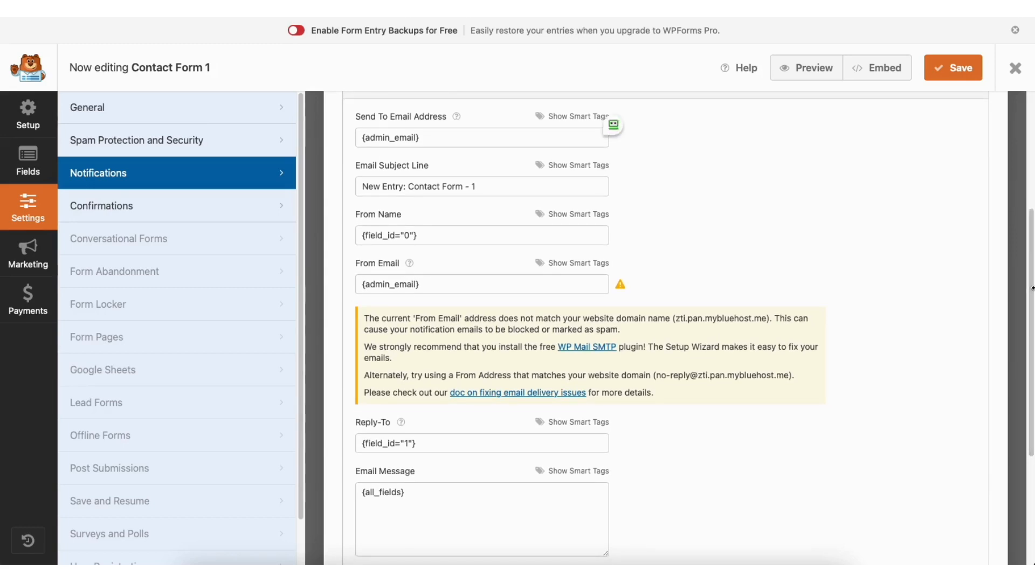
click(201, 209)
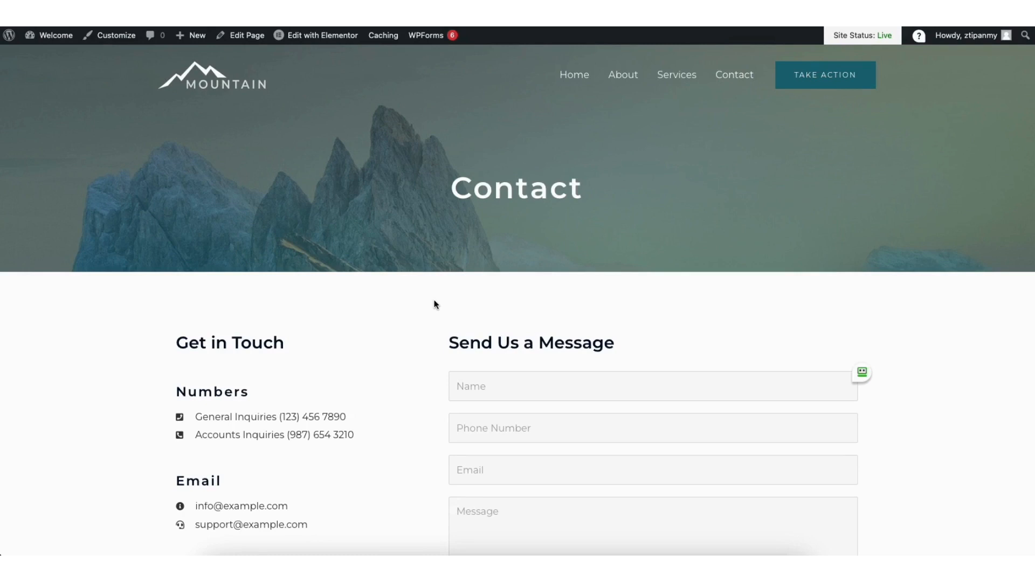
- Open the site's Contact page in Elementor and go to the map below the message form
mouse_move(323, 40)
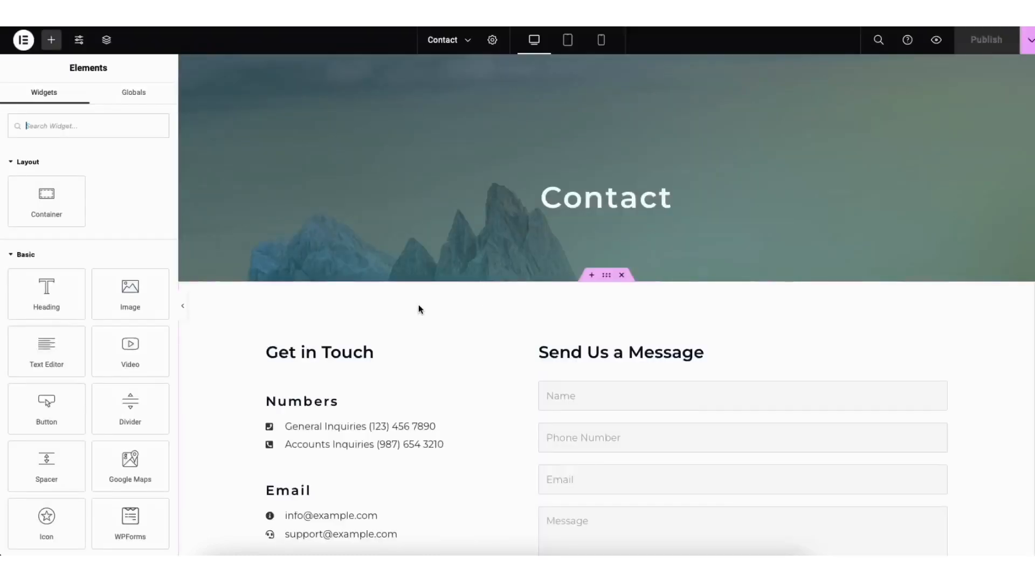
scroll(1032, 225, down, 6)
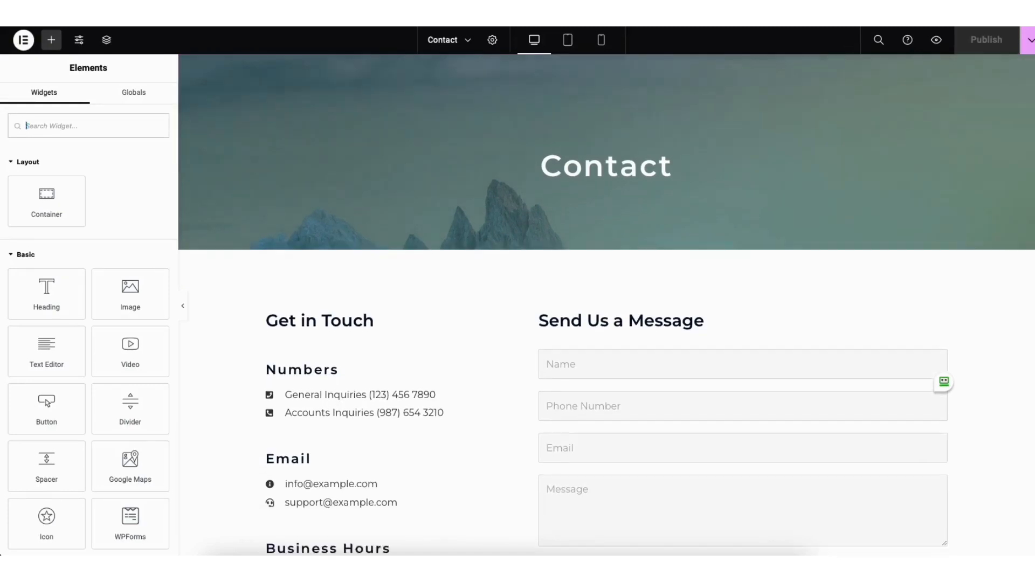
scroll(1032, 225, down, 3)
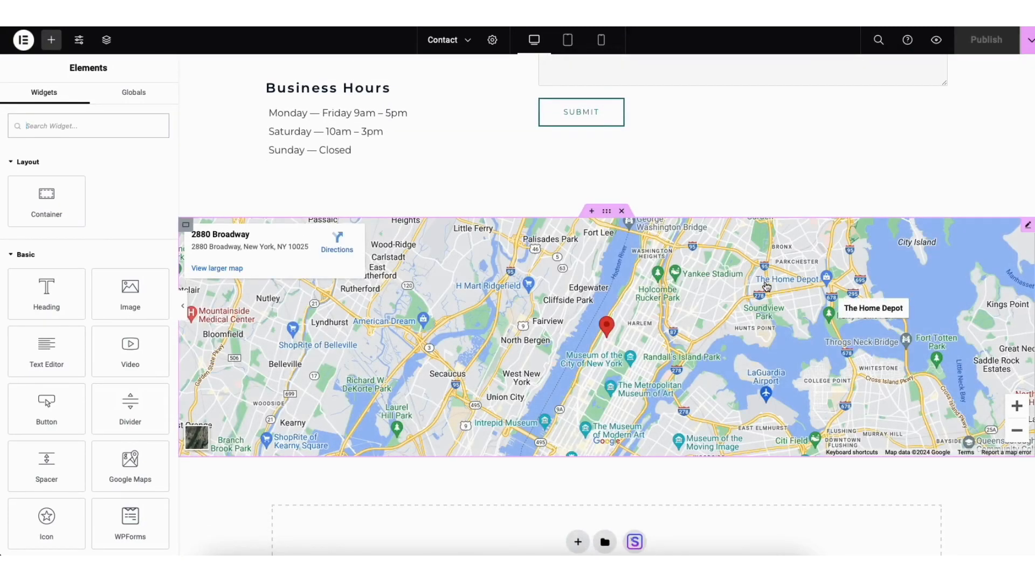
- Set the Contact page's Google Maps widget to zoom 8 and height 422 px
click(1027, 226)
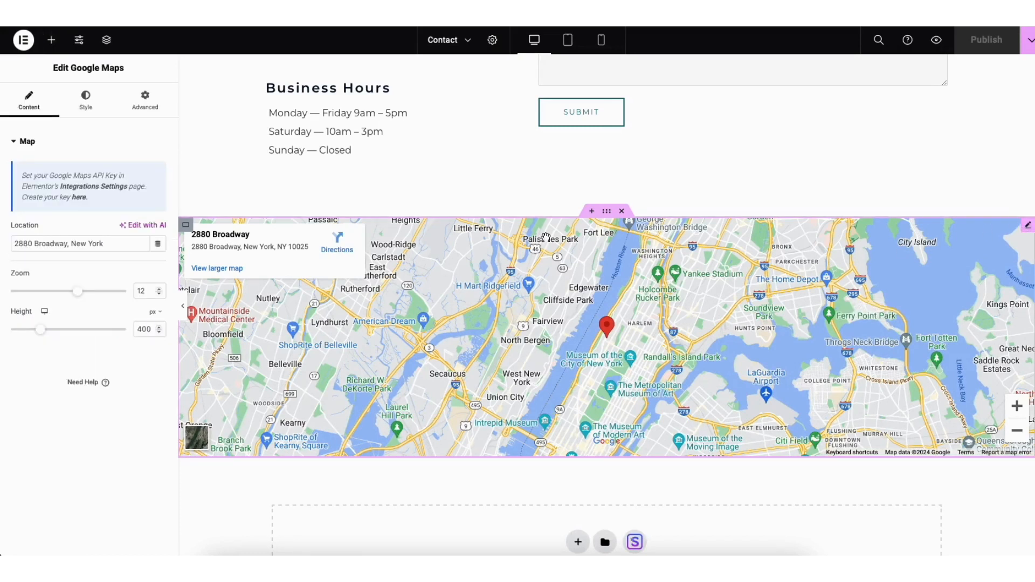
drag(14, 243, 110, 243)
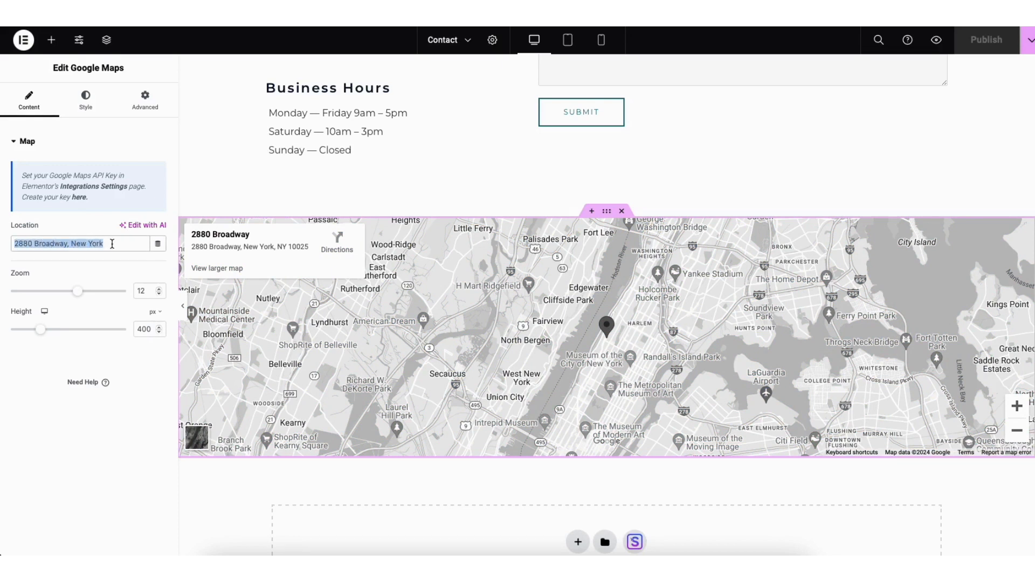
click(104, 265)
drag(78, 295, 58, 293)
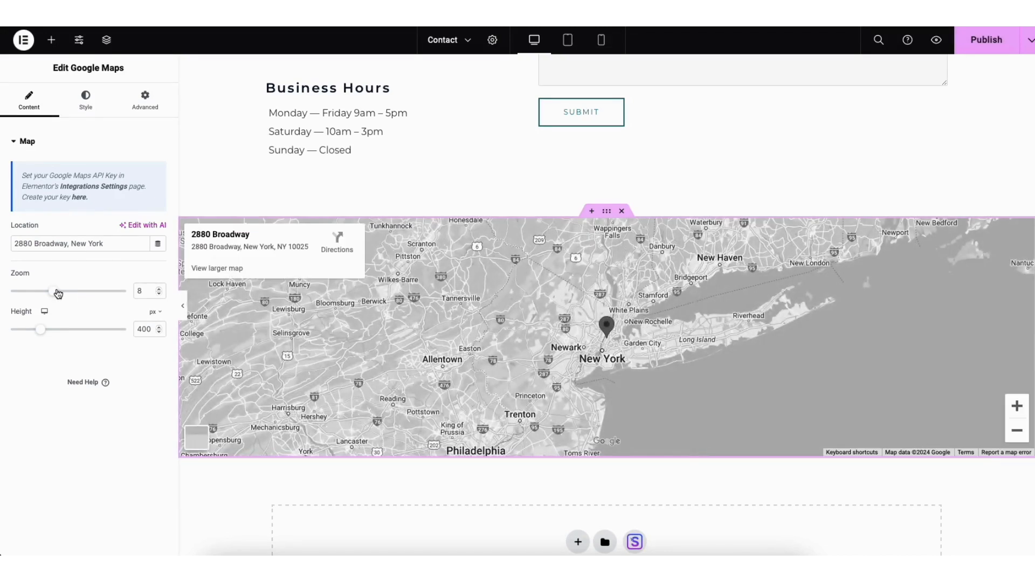
mouse_move(40, 332)
mouse_down()
mouse_move(51, 338)
mouse_move(41, 330)
mouse_up()
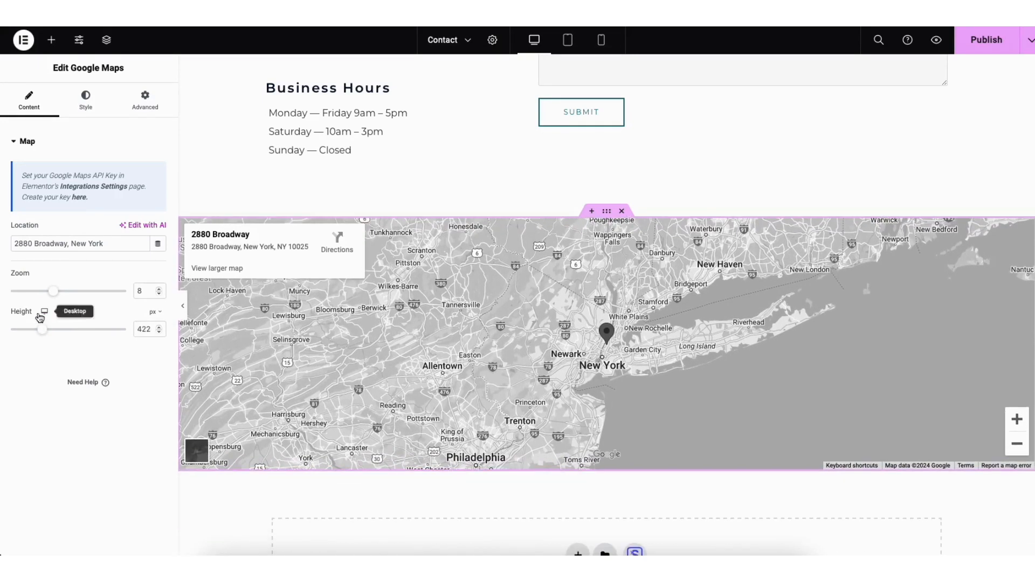
- Open the Google Maps Platform guide on API keys and read how to create one
click(80, 198)
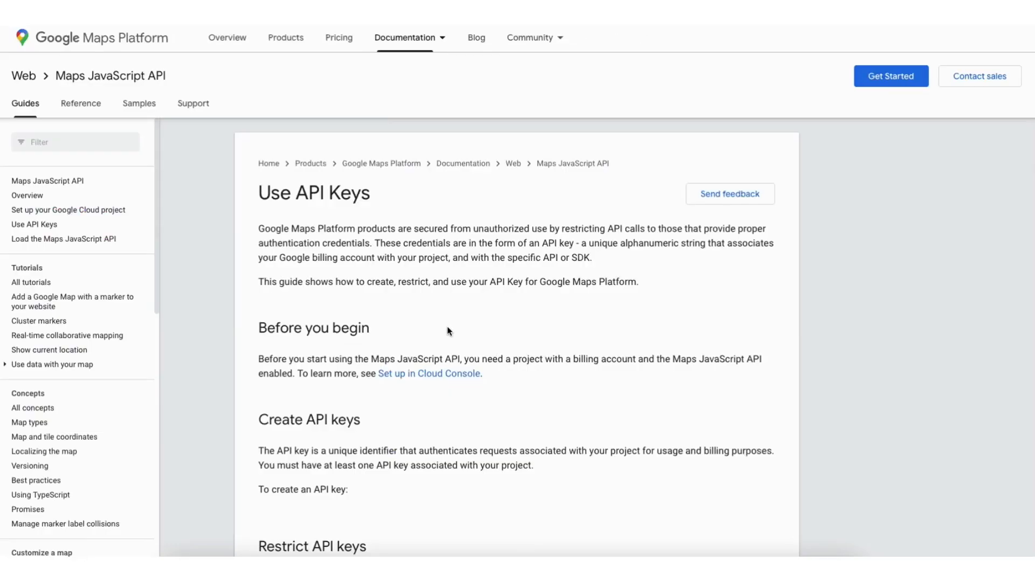
scroll(453, 286, down, 7)
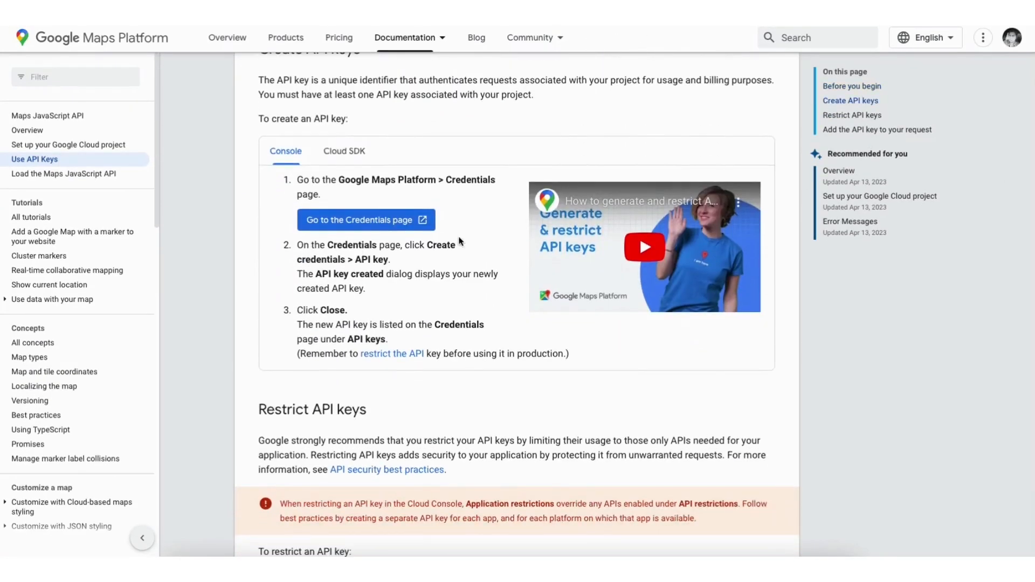
- Set up a new Google Cloud project named Demo1 from the Credentials page, and open Elementor's Integrations Settings from the map widget
click(342, 218)
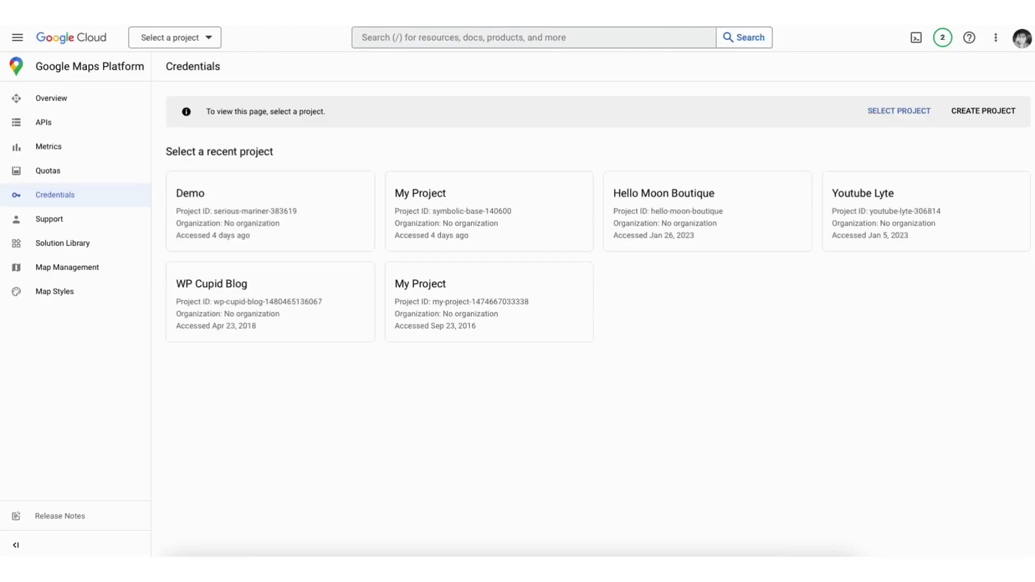
click(983, 111)
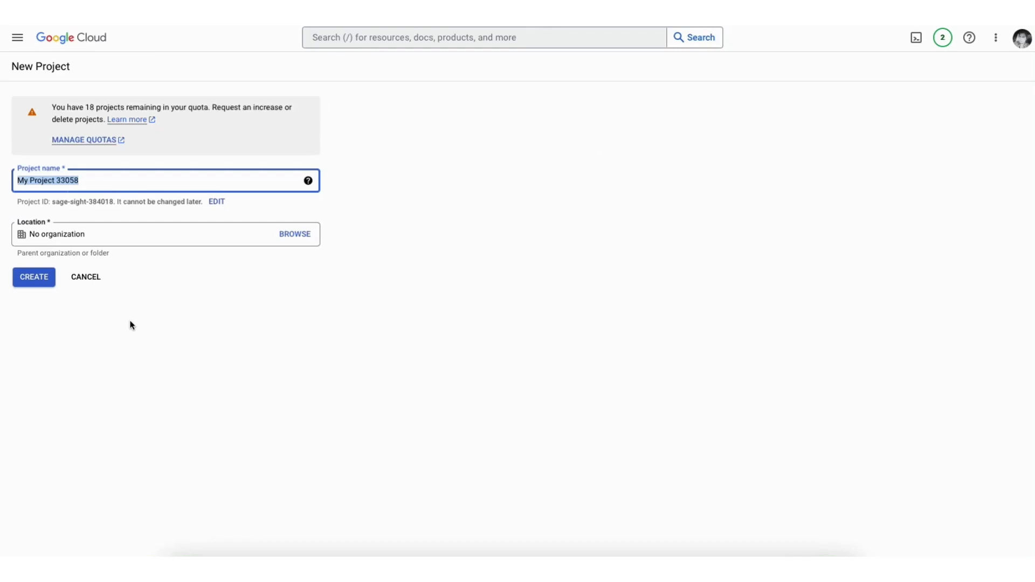
text(Demo1)
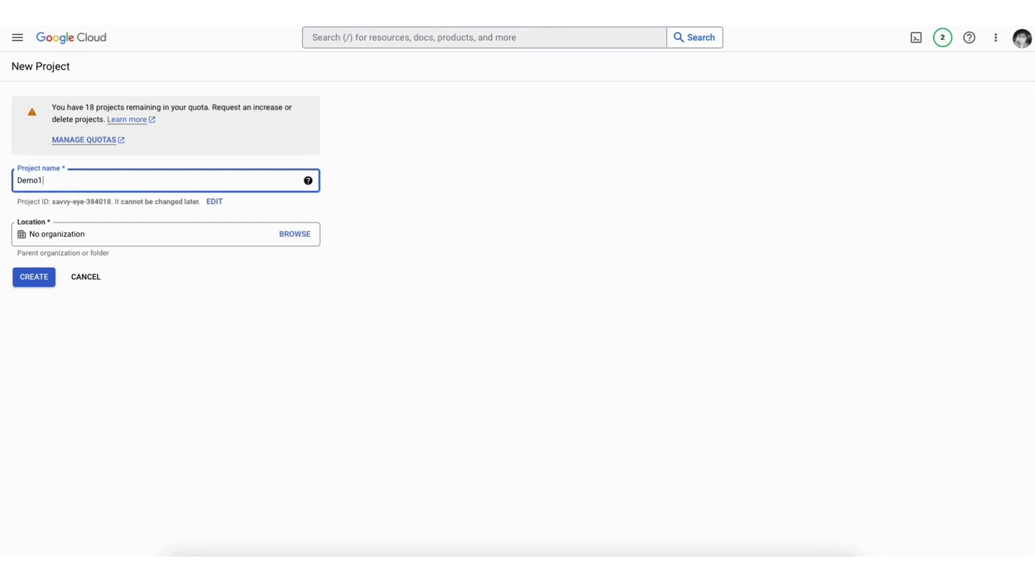
click(125, 233)
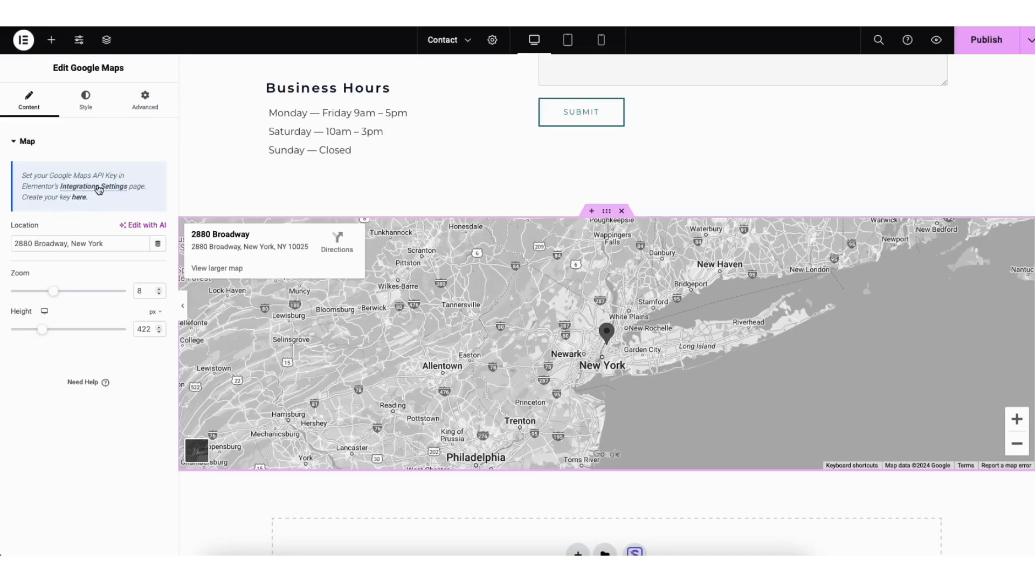
click(99, 187)
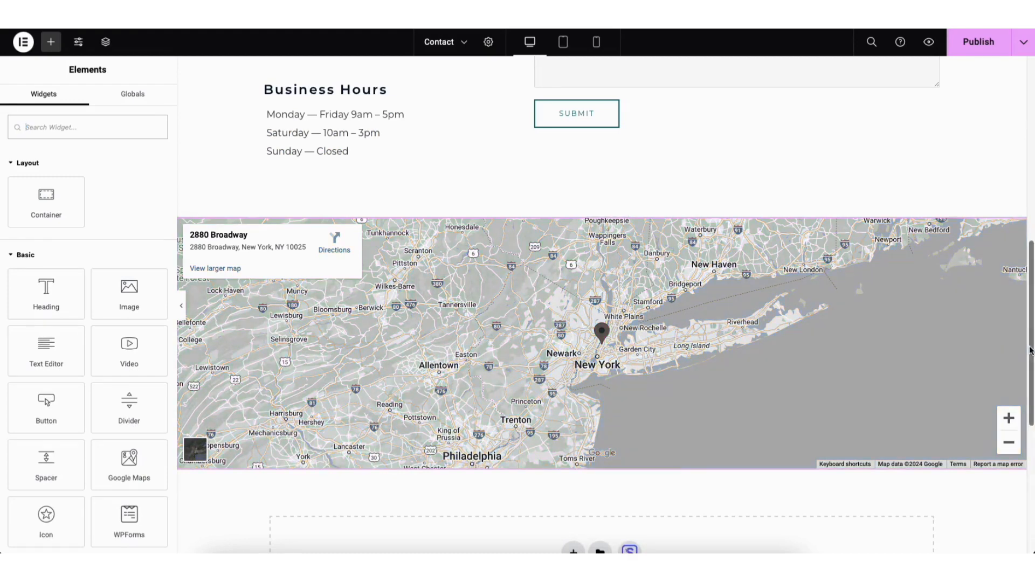
- Return to the top of the Contact page in Elementor and check its options for saving as a draft or template
drag(1030, 351, 1031, 161)
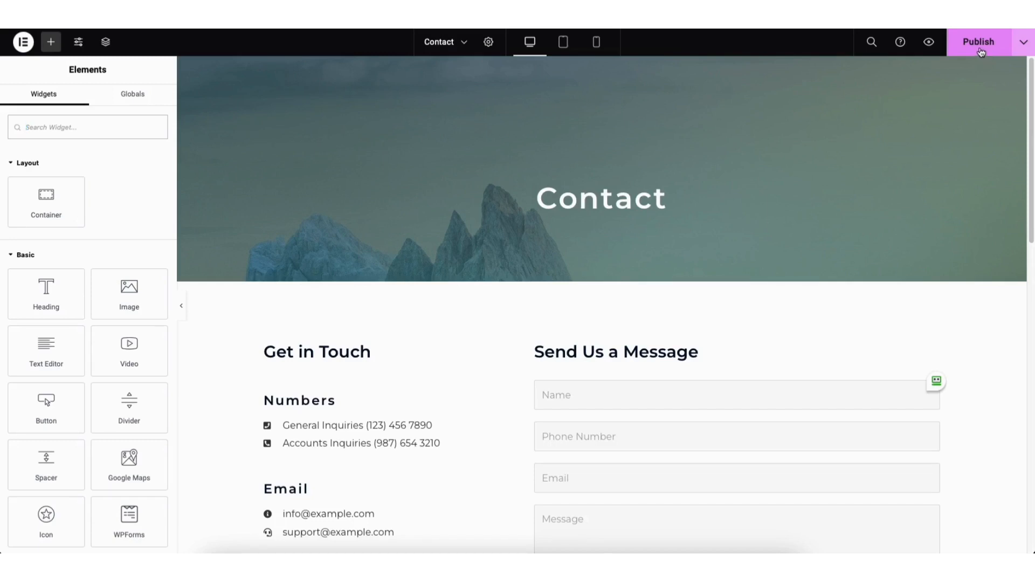
click(1023, 47)
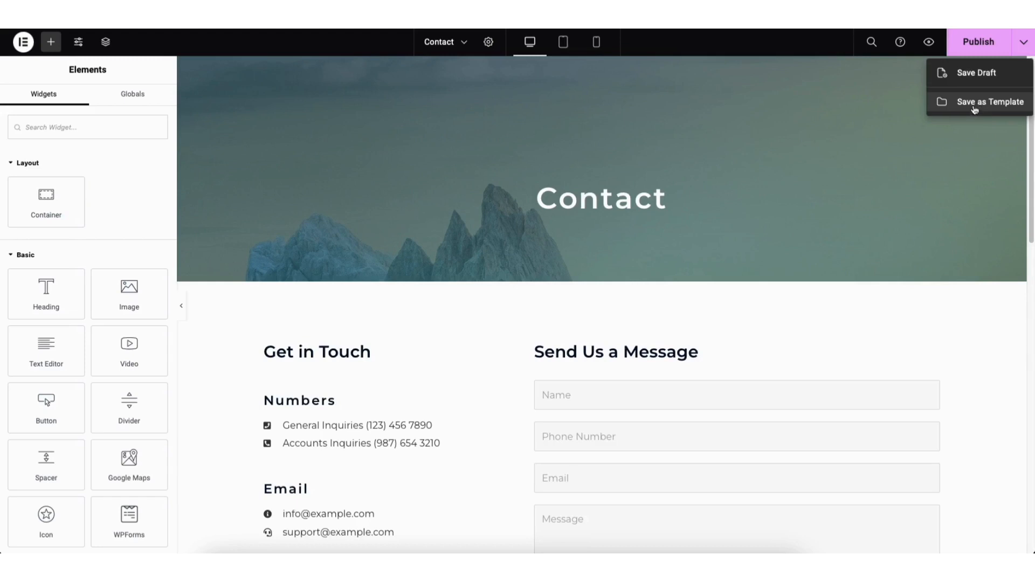
click(965, 125)
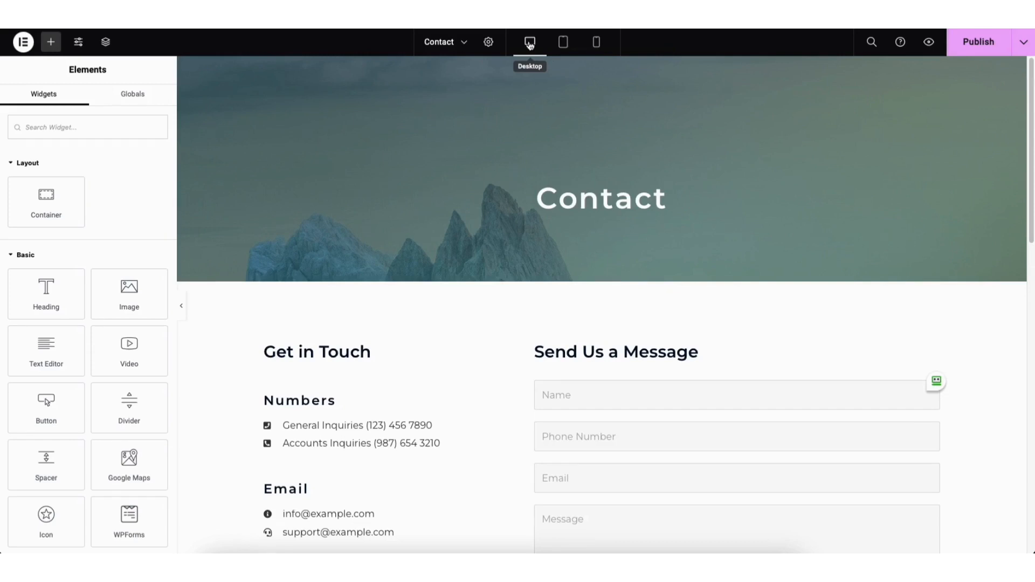
- Preview the Contact page in the tablet and mobile layouts, and return to the desktop layout
click(563, 45)
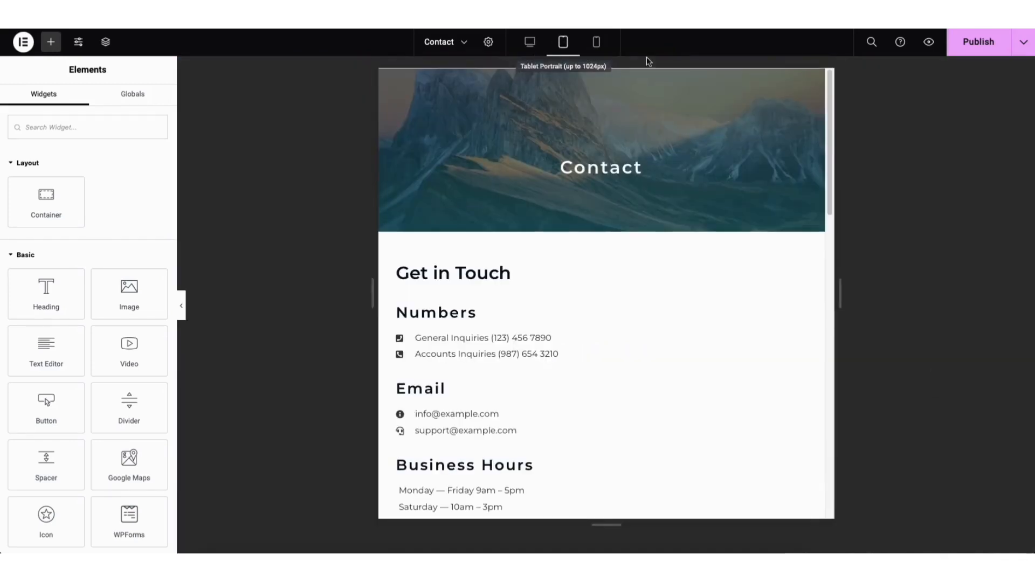
drag(831, 88, 840, 198)
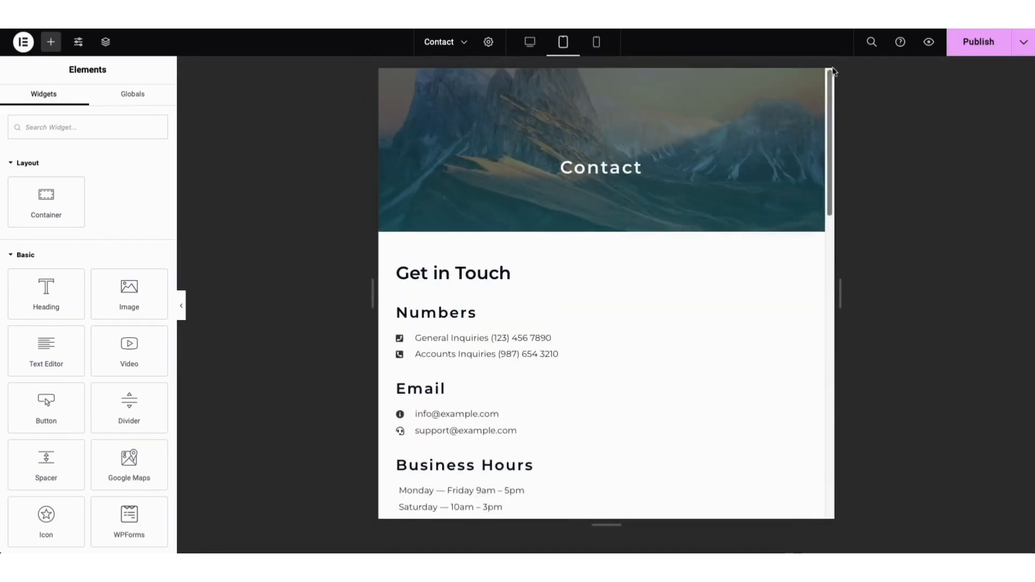
click(596, 43)
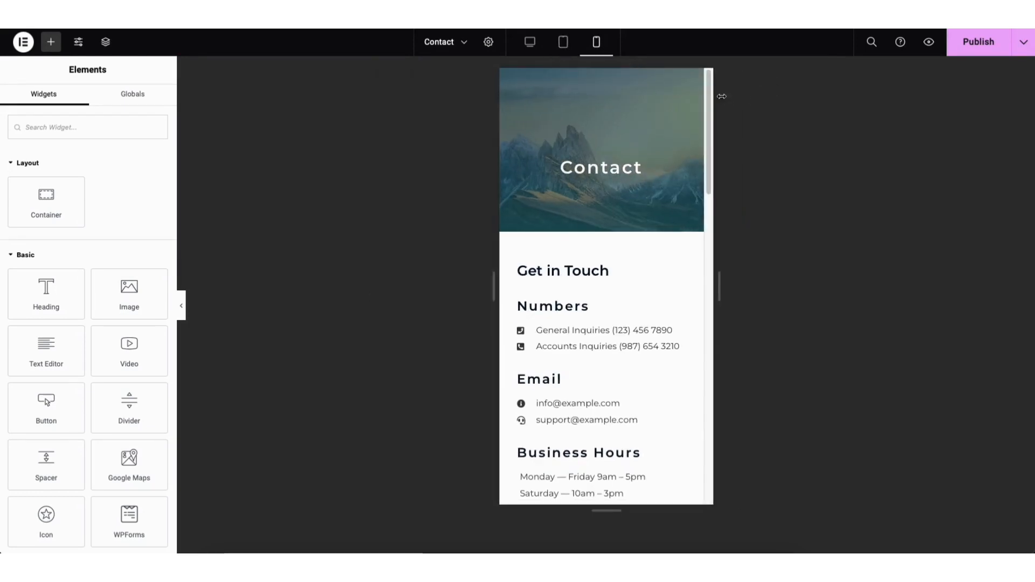
drag(710, 95, 718, 72)
click(530, 42)
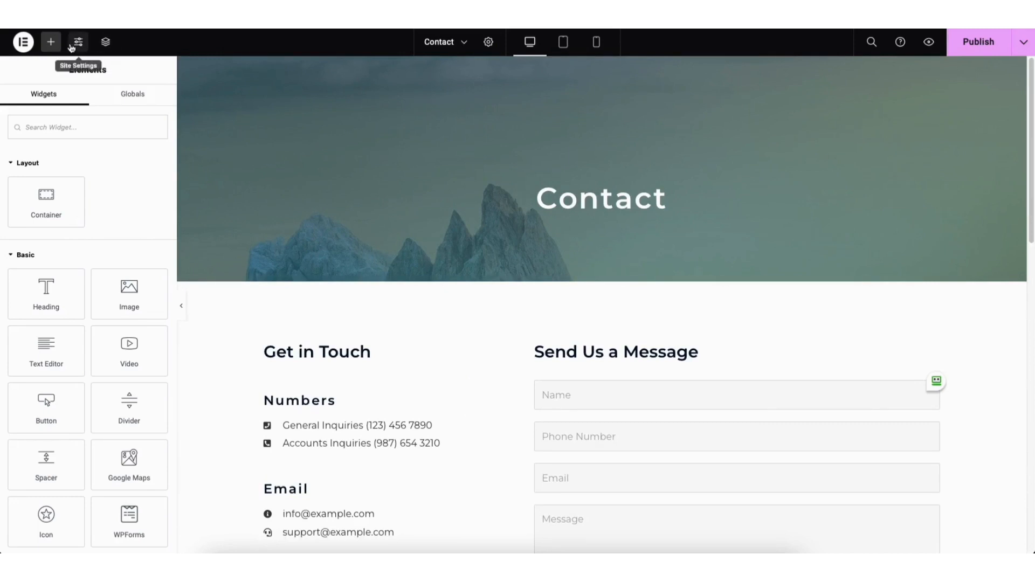
- Look over Elementor's Site Settings, and view the Contact page's action history and revisions
click(79, 43)
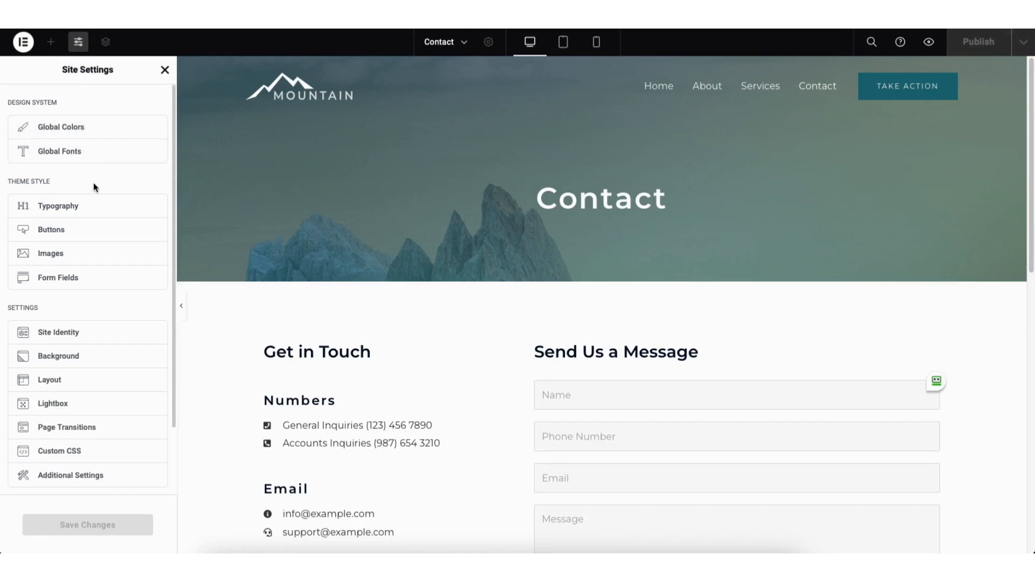
click(164, 70)
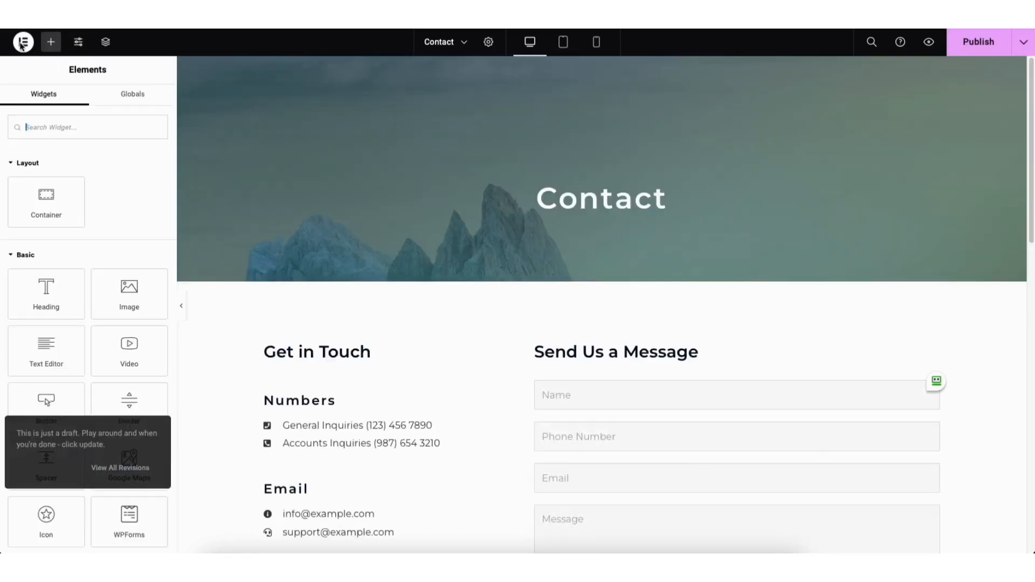
click(22, 45)
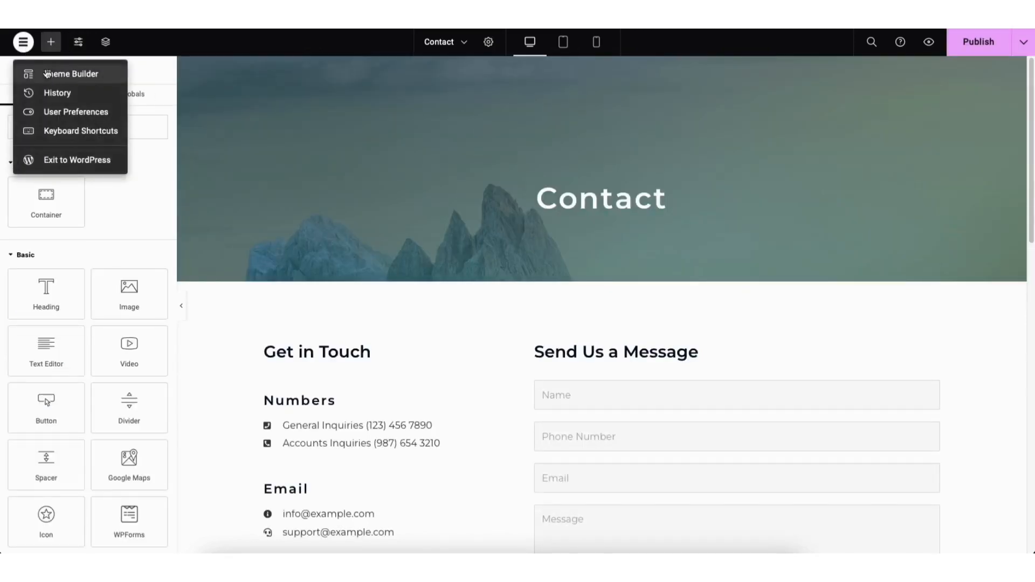
click(58, 94)
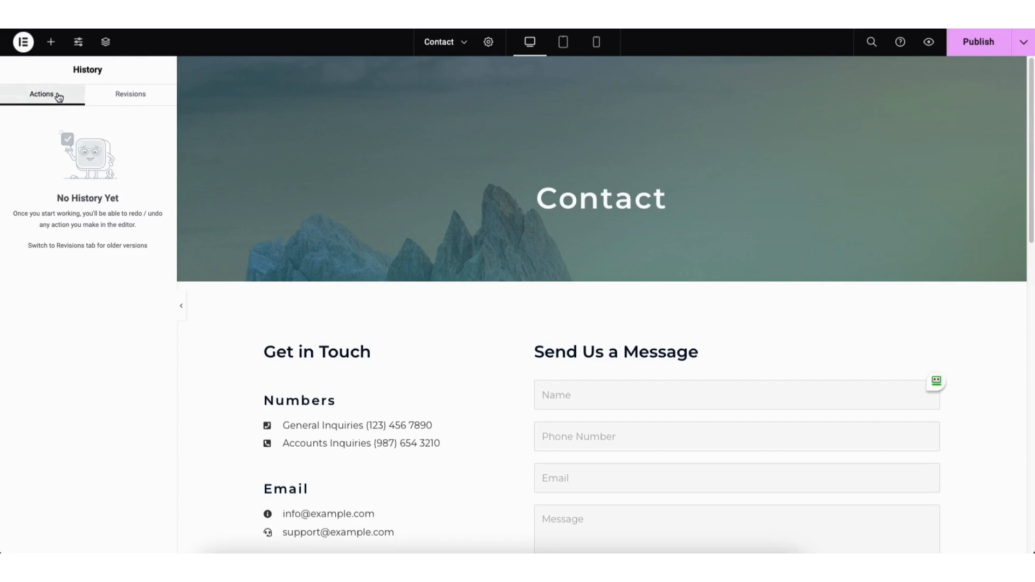
click(130, 96)
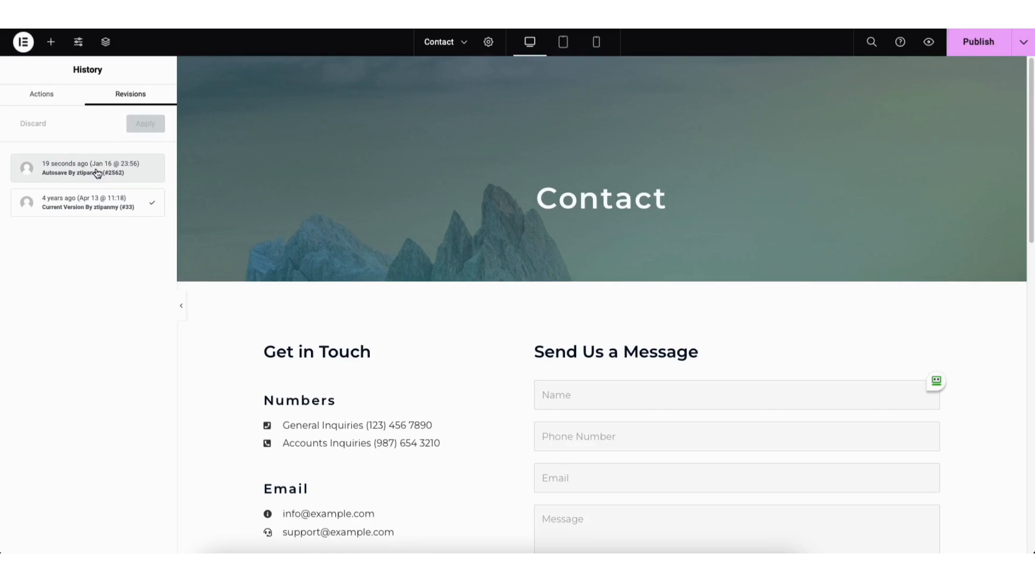
- Exit the Elementor editor to WordPress and go to the site's admin Dashboard
click(23, 41)
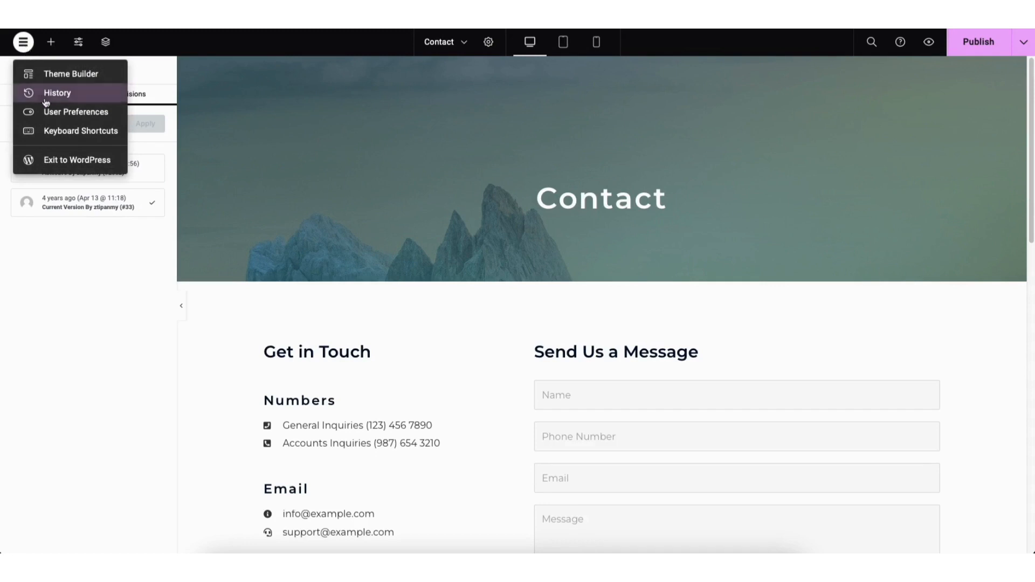
click(62, 161)
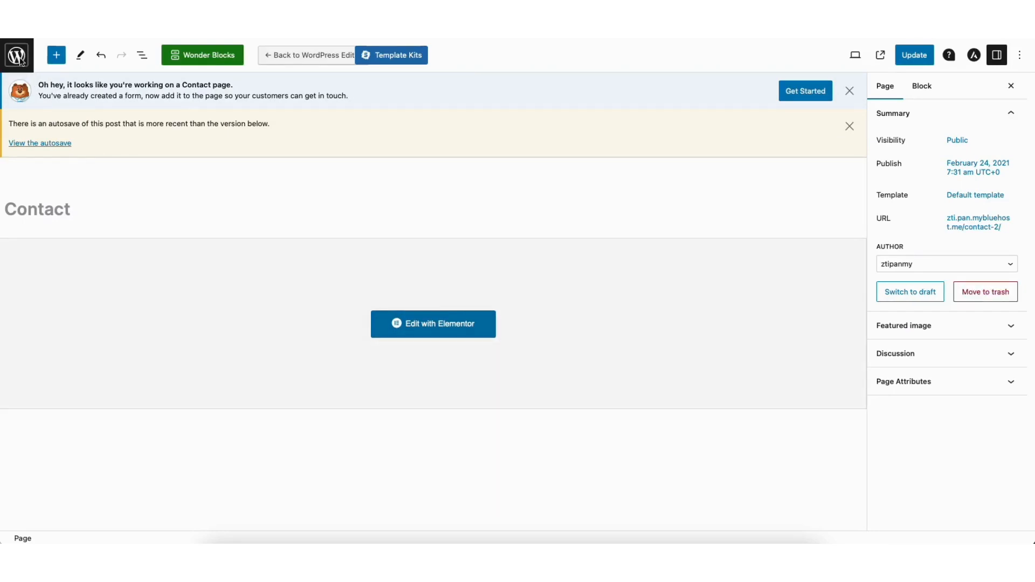
click(21, 60)
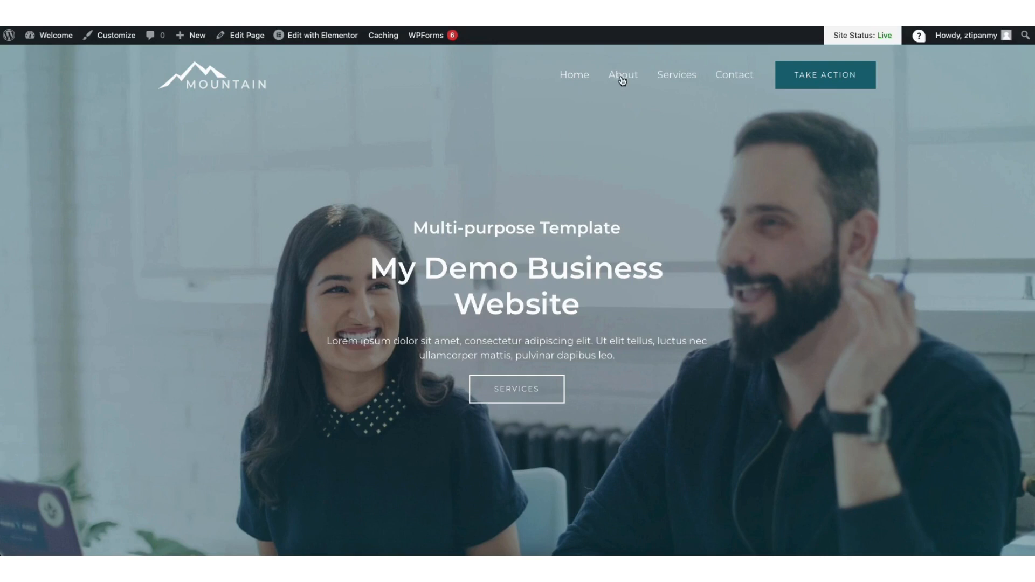
mouse_move(321, 42)
mouse_move(55, 37)
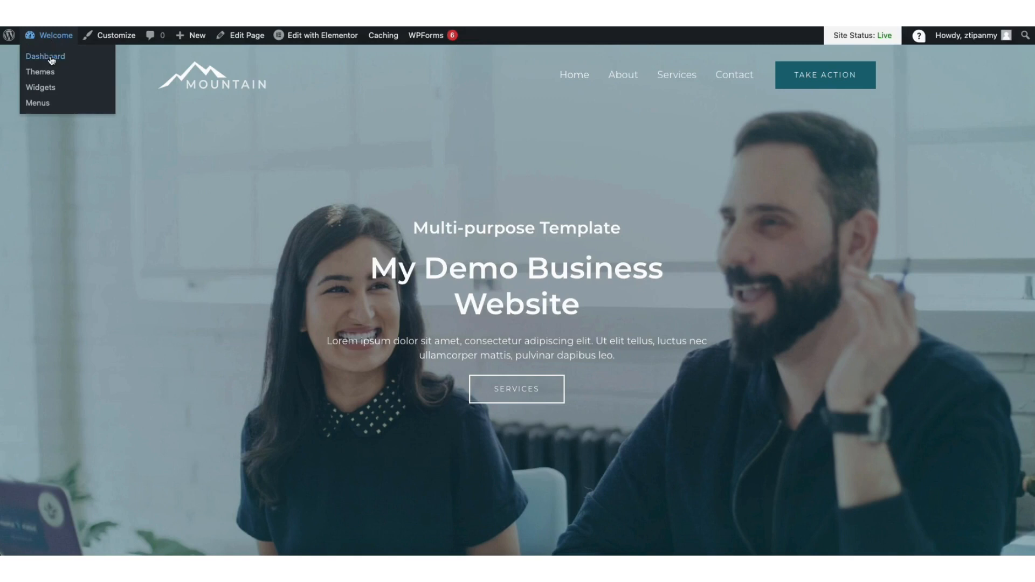
click(51, 61)
- View the list of all pages and browse the images in the Media Library
mouse_move(45, 270)
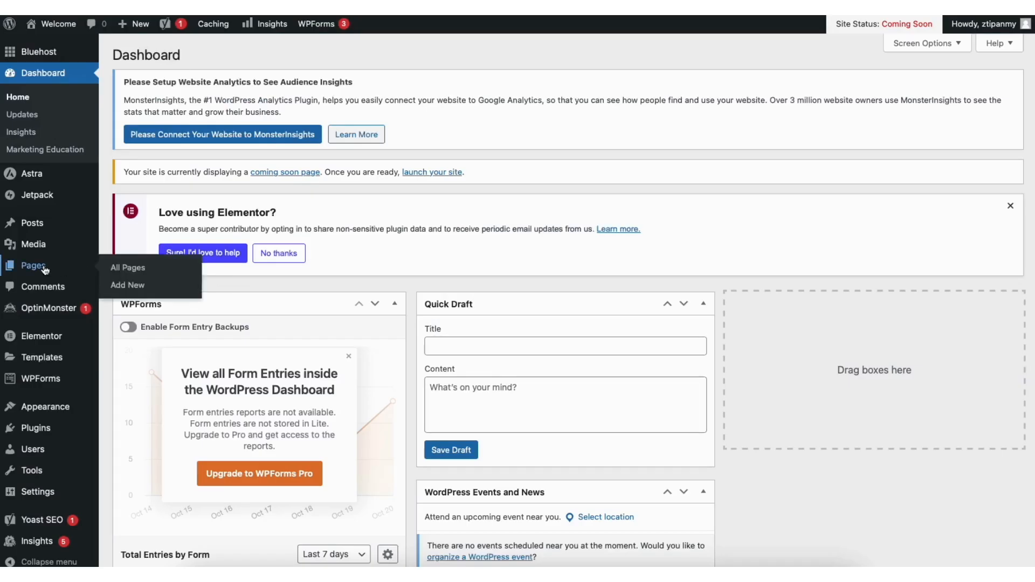
click(135, 268)
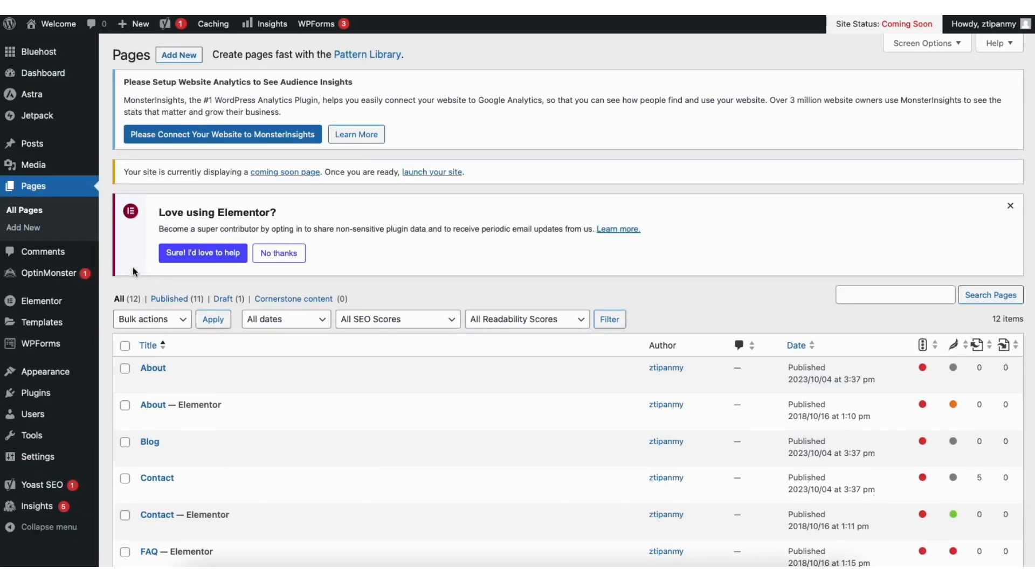
mouse_move(70, 172)
click(139, 171)
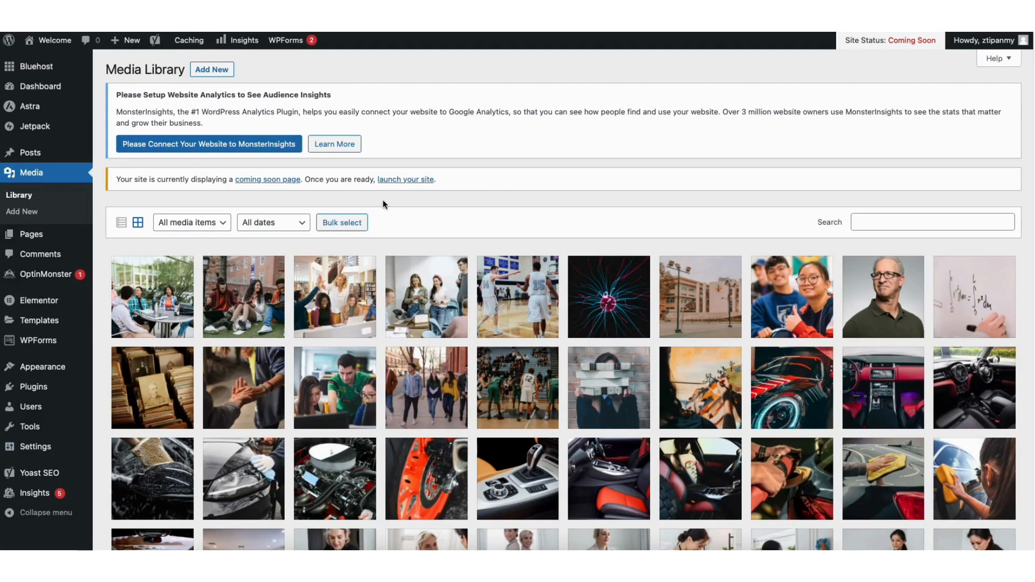
scroll(1024, 177, down, 5)
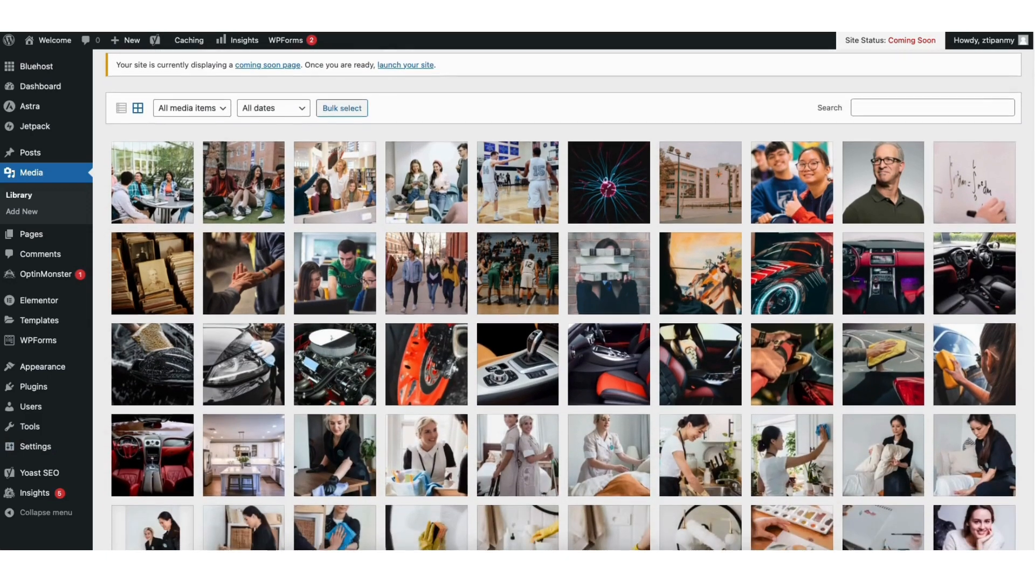
scroll(1023, 173, up, 6)
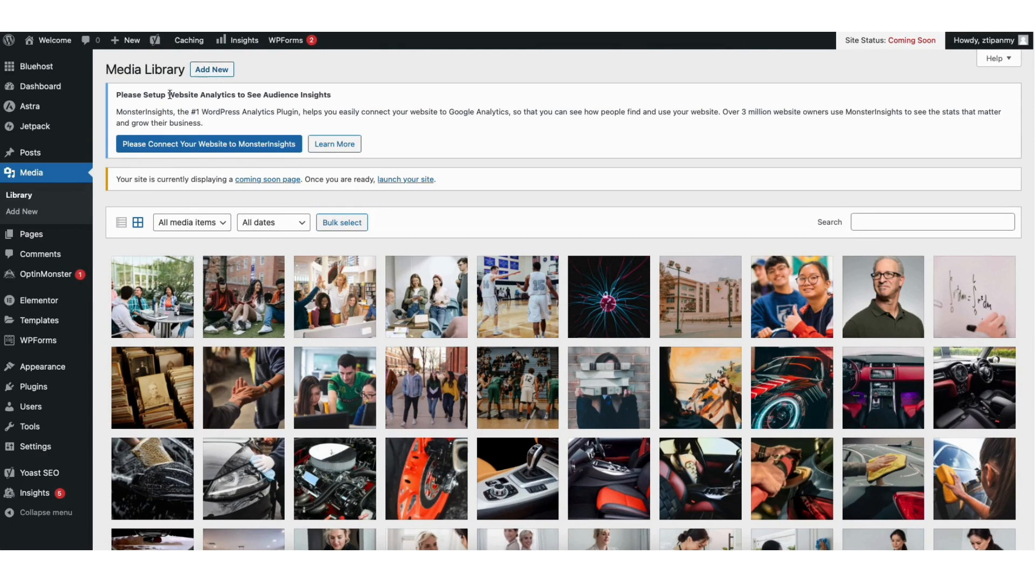
- View the list of all blog posts and the comments with their moderation options
mouse_move(38, 157)
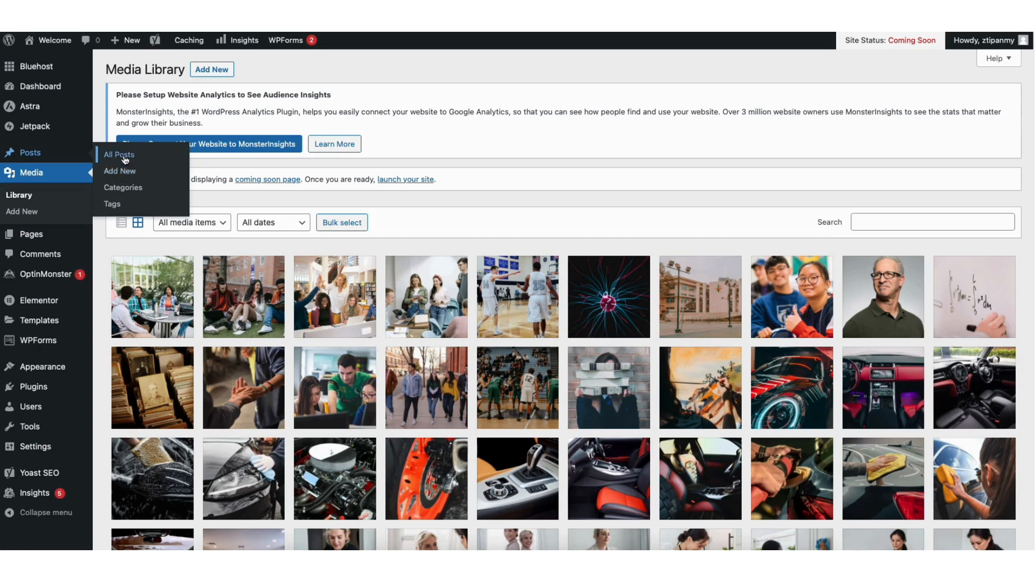
click(124, 159)
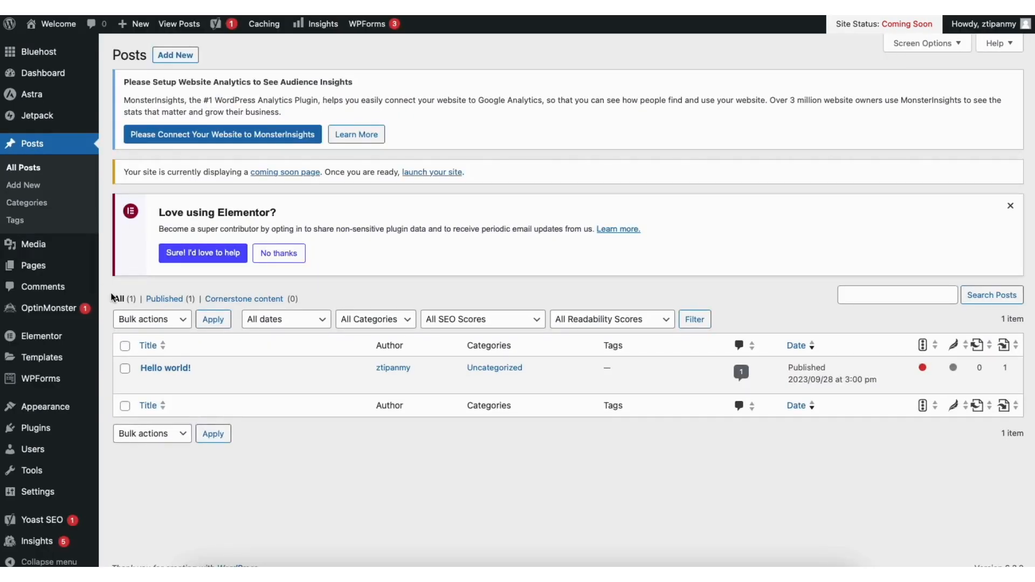
click(52, 288)
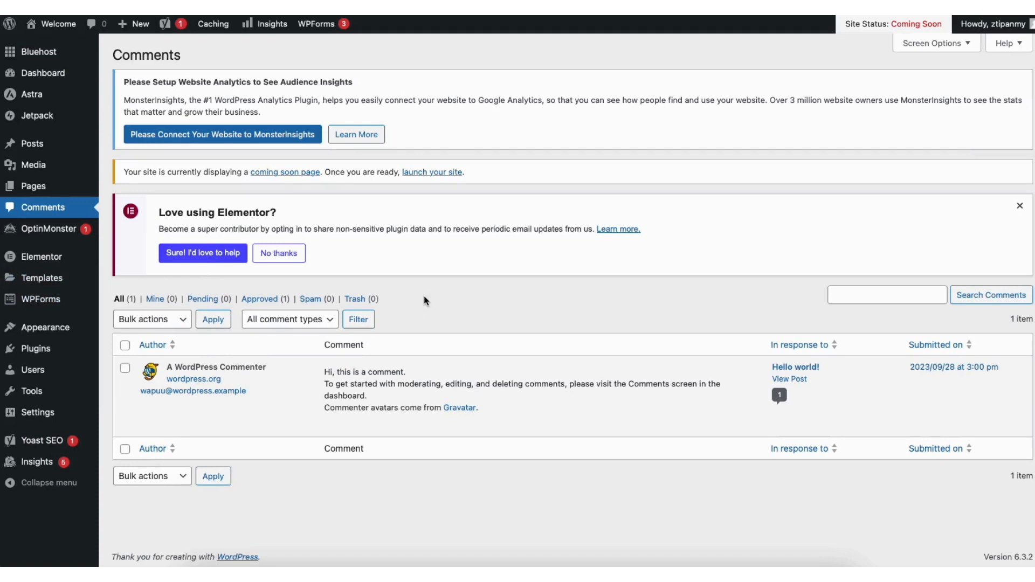
mouse_move(371, 420)
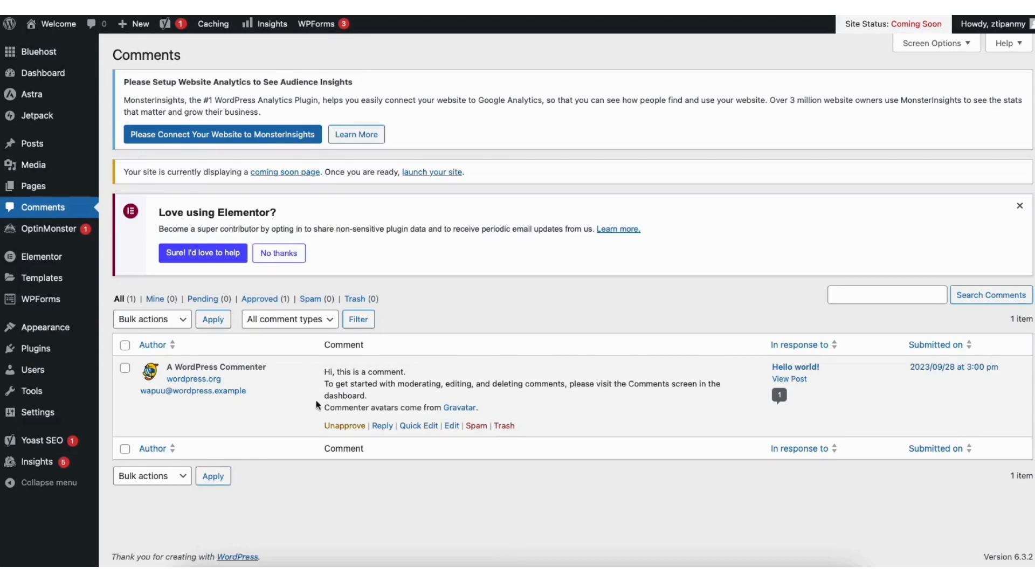
- Browse the featured plugins available to add to the site
mouse_move(39, 353)
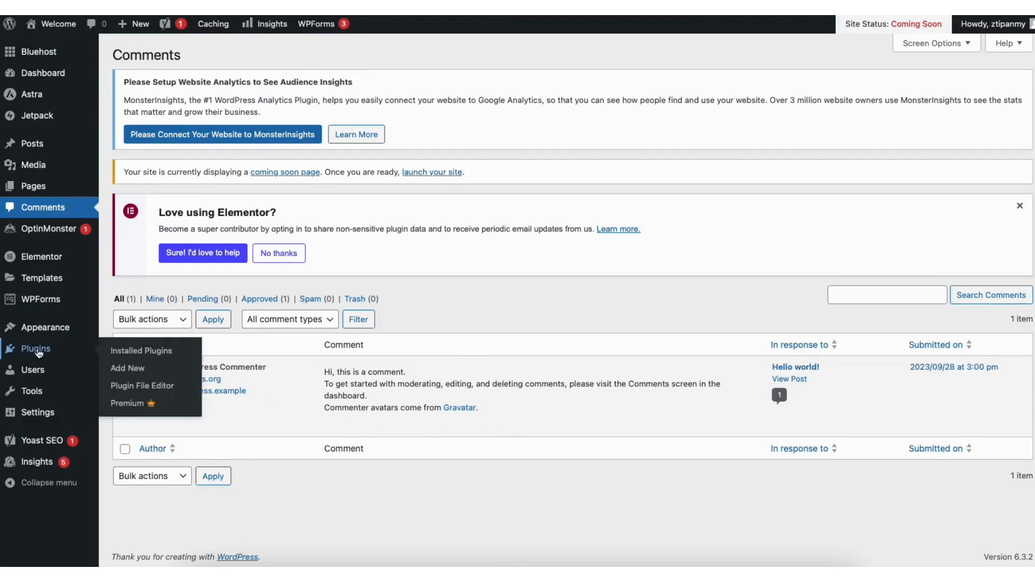
click(132, 366)
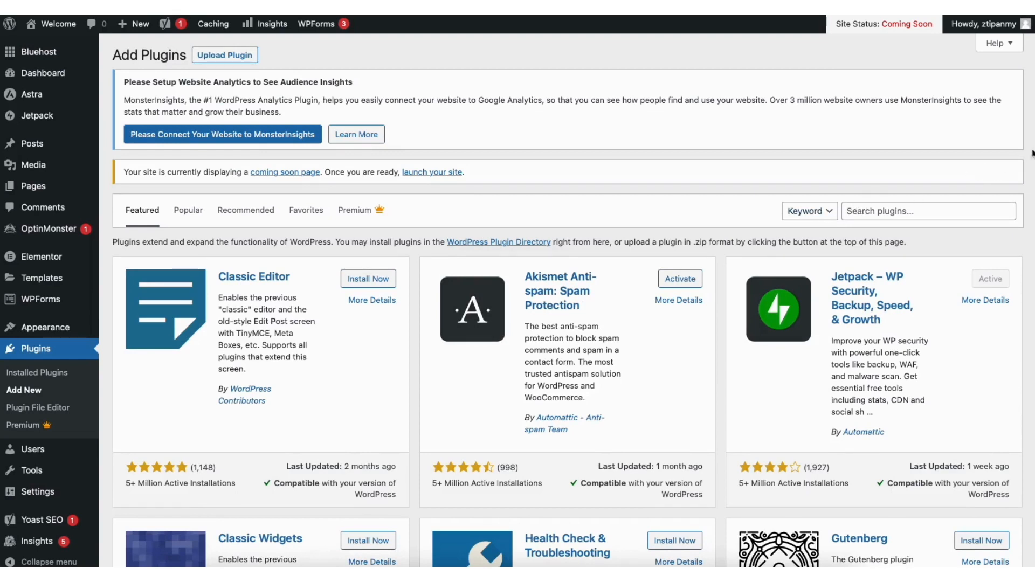
scroll(566, 300, down, 3)
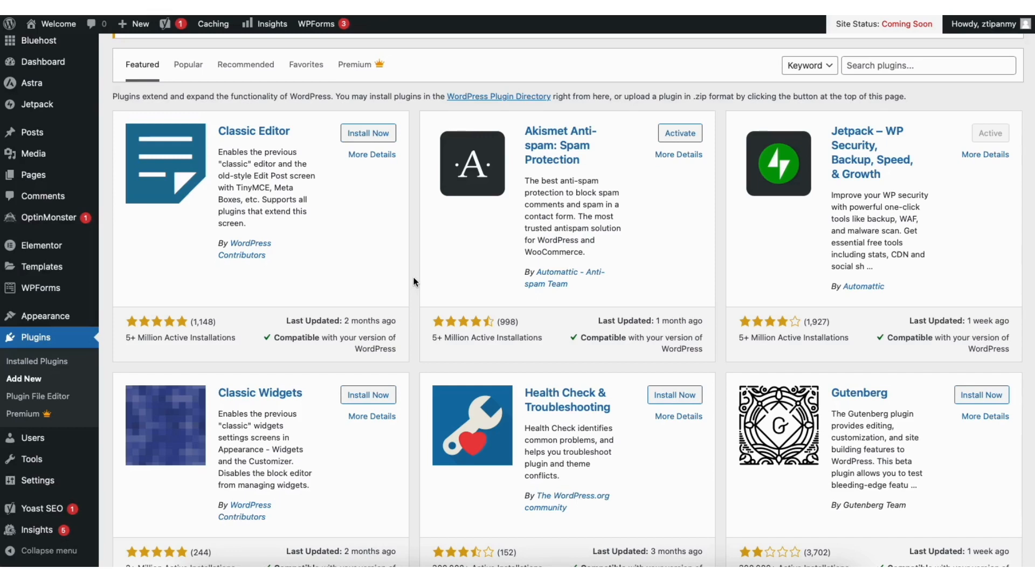
- Open the site's Menus settings for editing the navigation menus
mouse_move(62, 320)
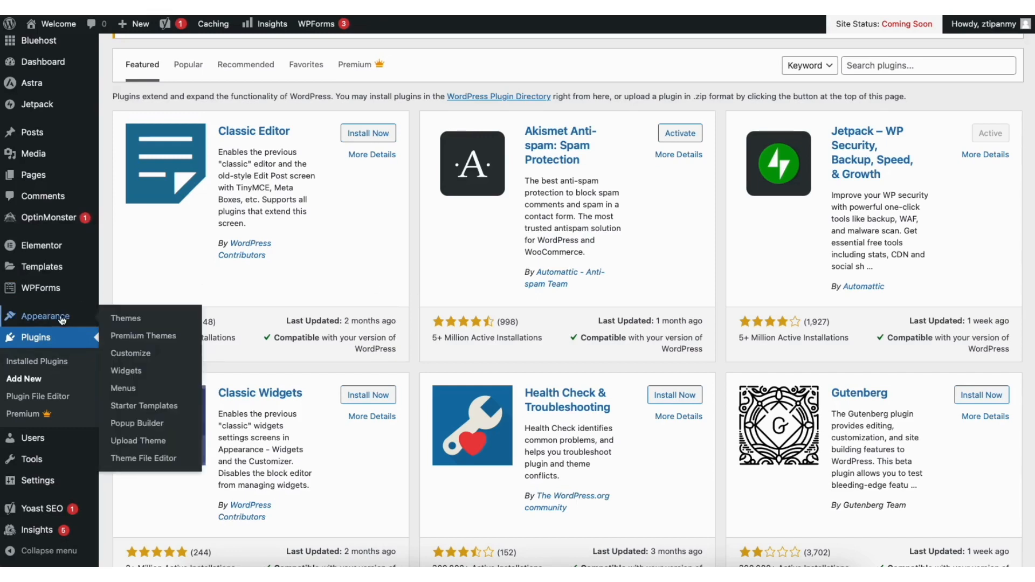
click(123, 390)
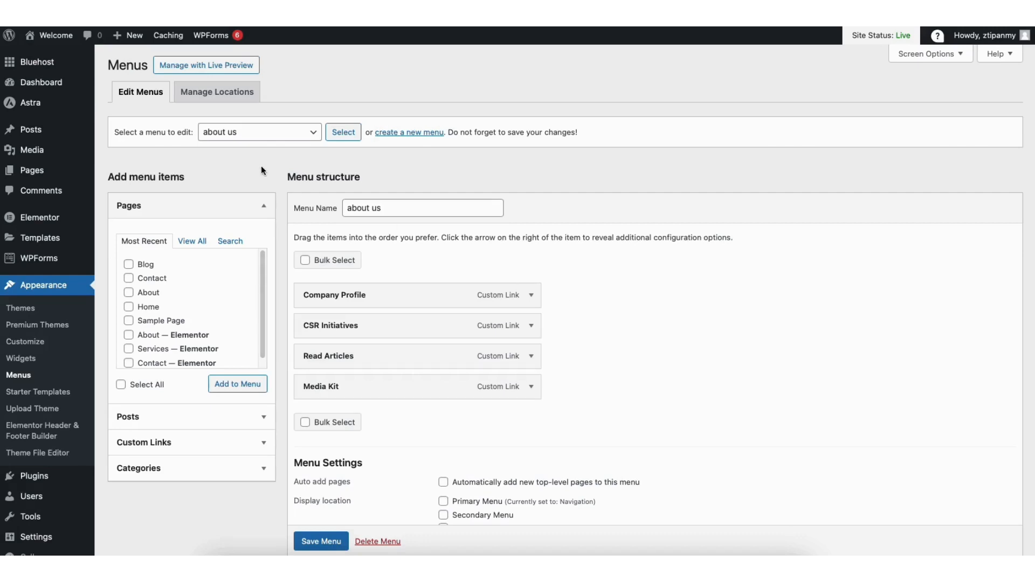
- Load the Navigation (Primary Menu) for editing and add Sample Page to it between Services and Contact
click(250, 133)
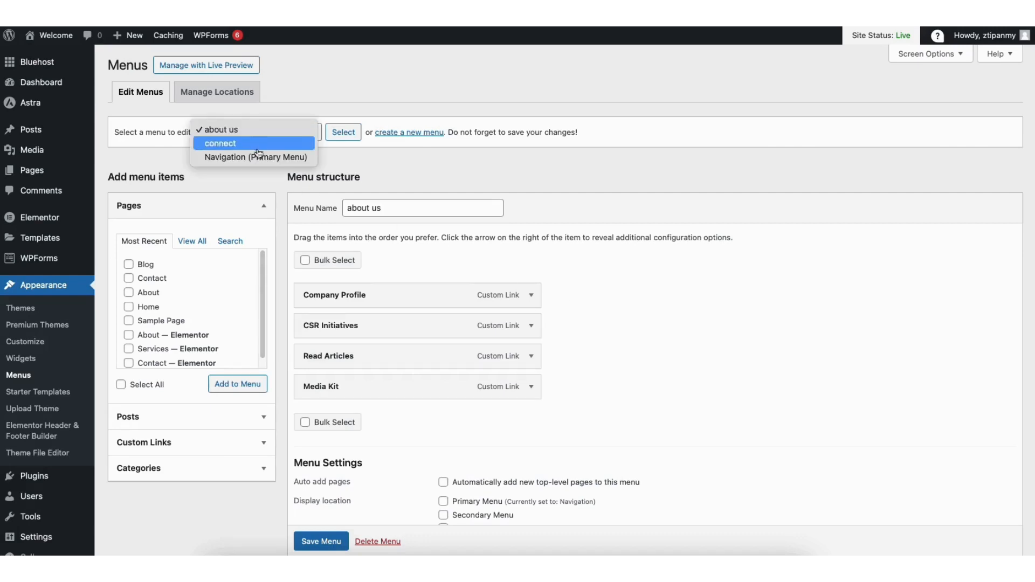
click(260, 157)
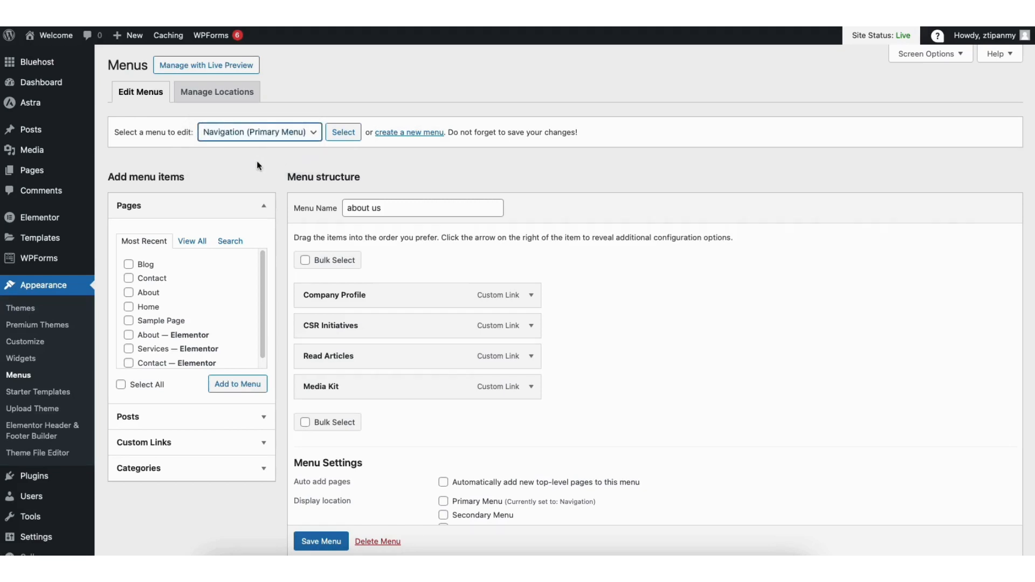
click(343, 135)
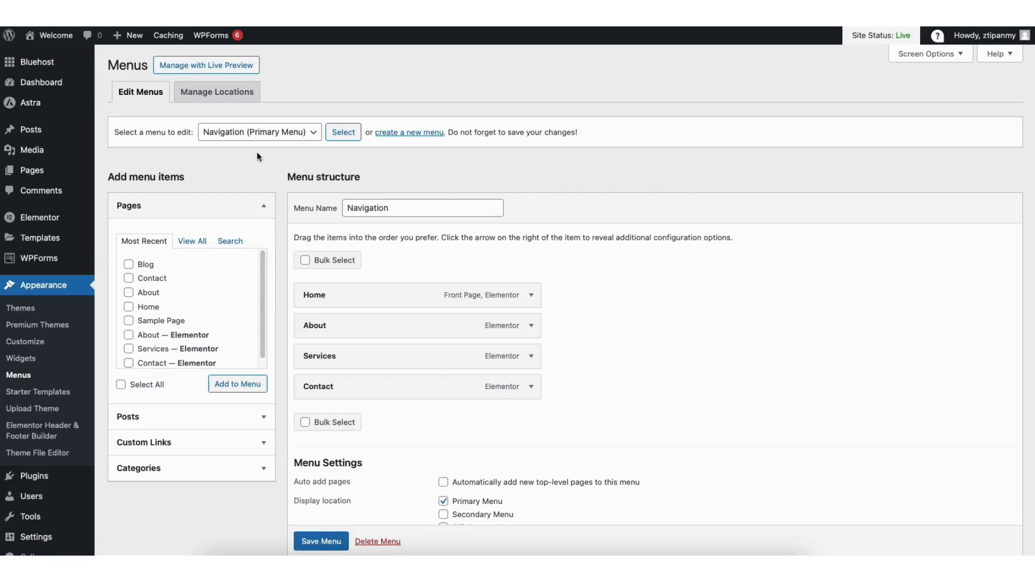
click(129, 320)
click(221, 383)
drag(317, 418, 312, 393)
- View the Sample Page menu item's configuration options and the menu's display location settings
click(531, 386)
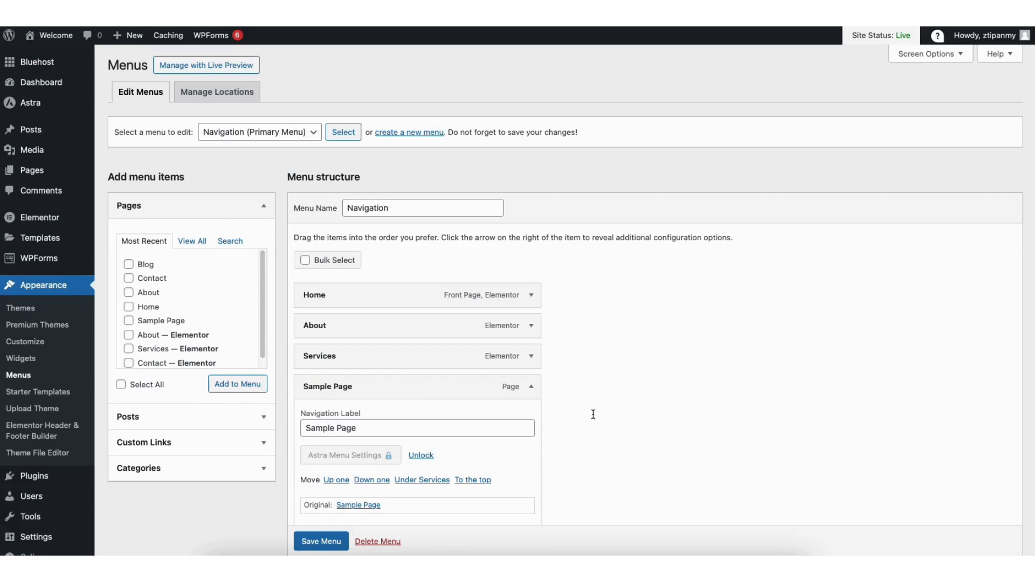
scroll(315, 429, down, 3)
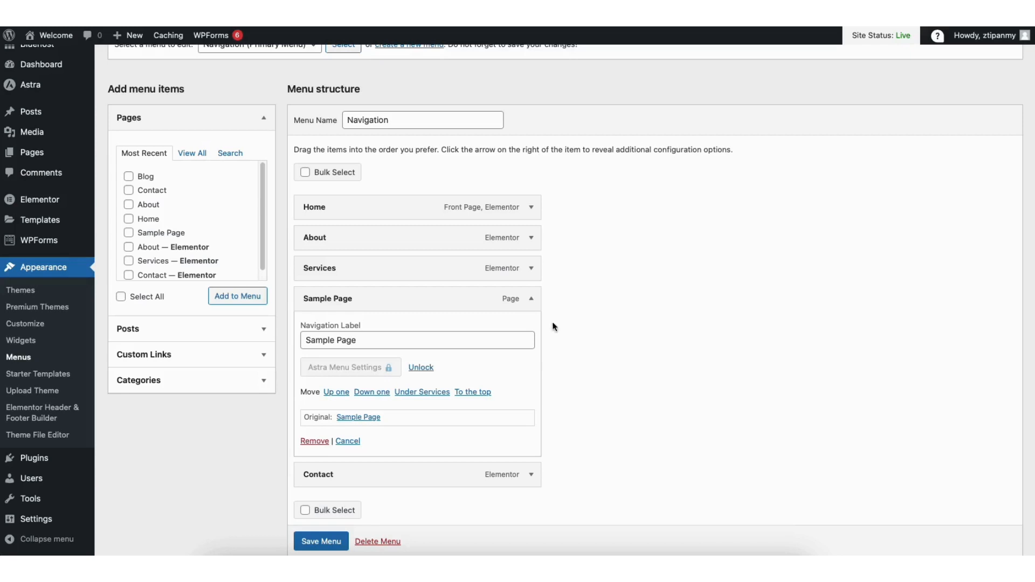
click(531, 300)
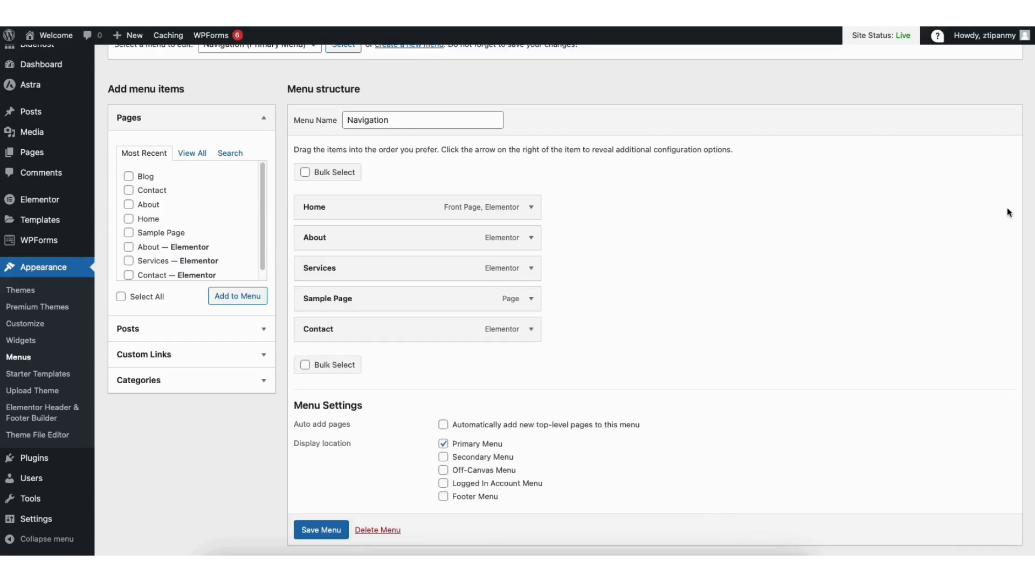
scroll(1024, 189, up, 3)
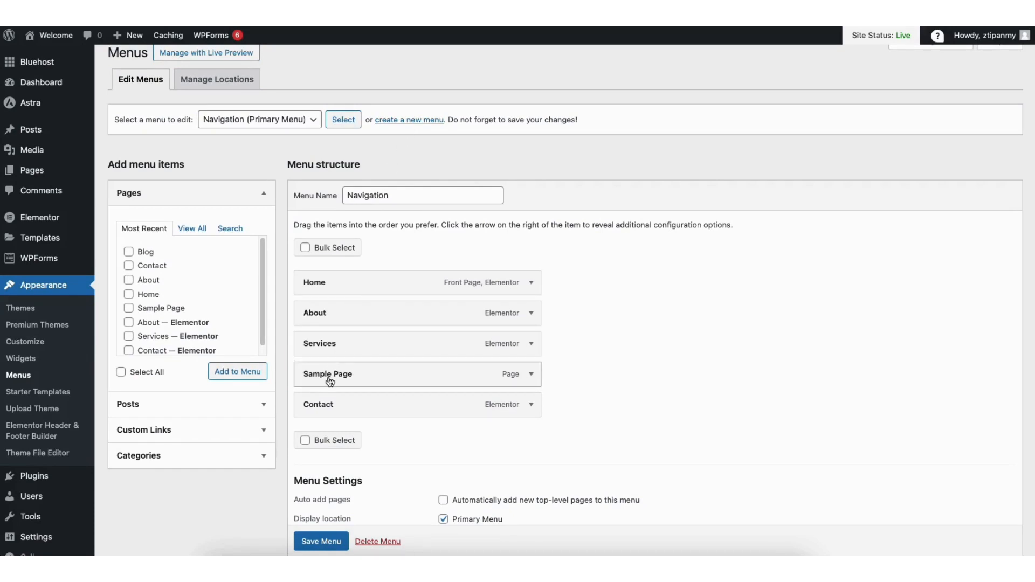
- Nest Sample Page under Services, add a second Sample Page as another sub item there, and save the menu
drag(331, 375, 357, 374)
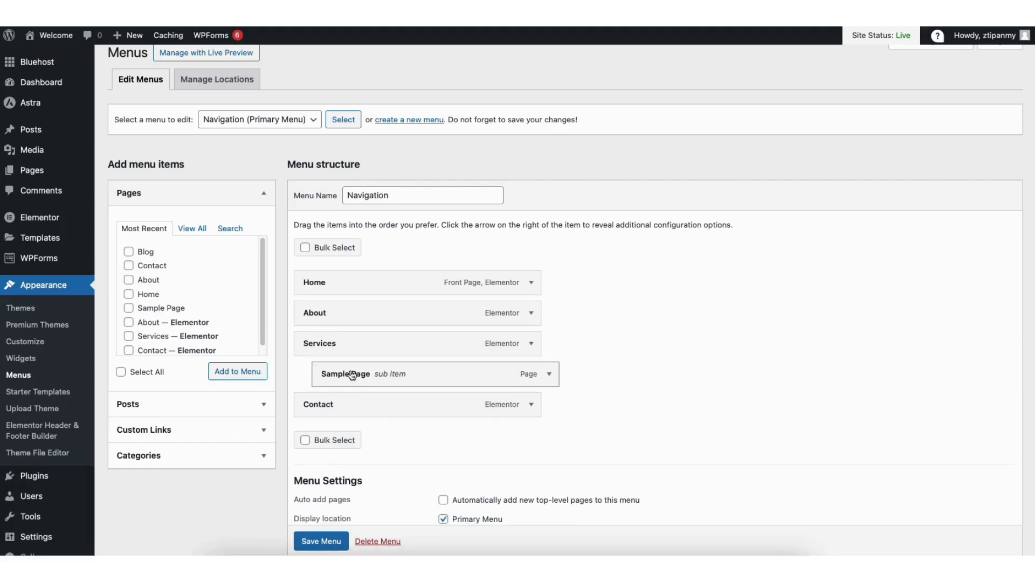
click(128, 308)
click(226, 372)
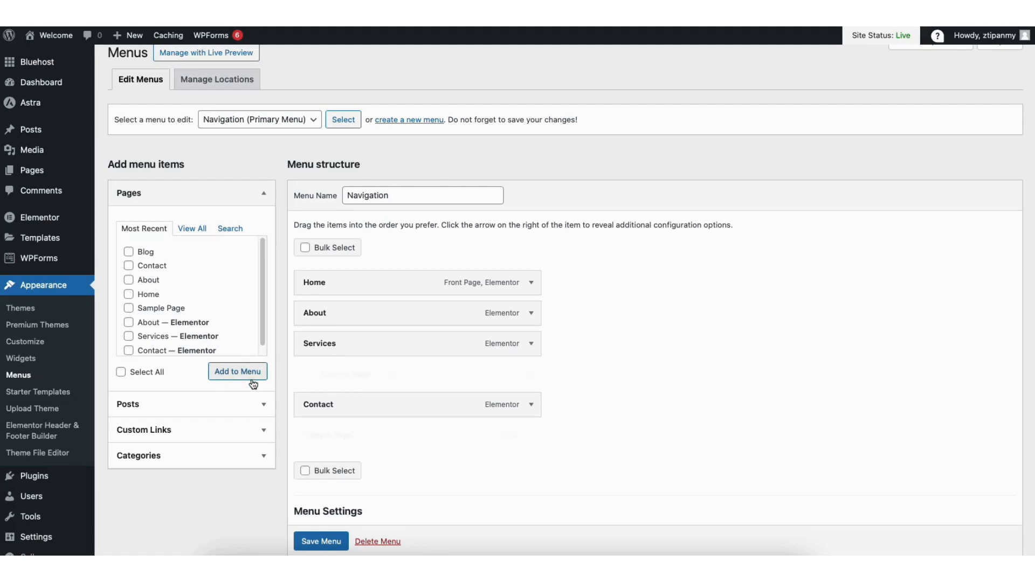
drag(340, 435, 358, 405)
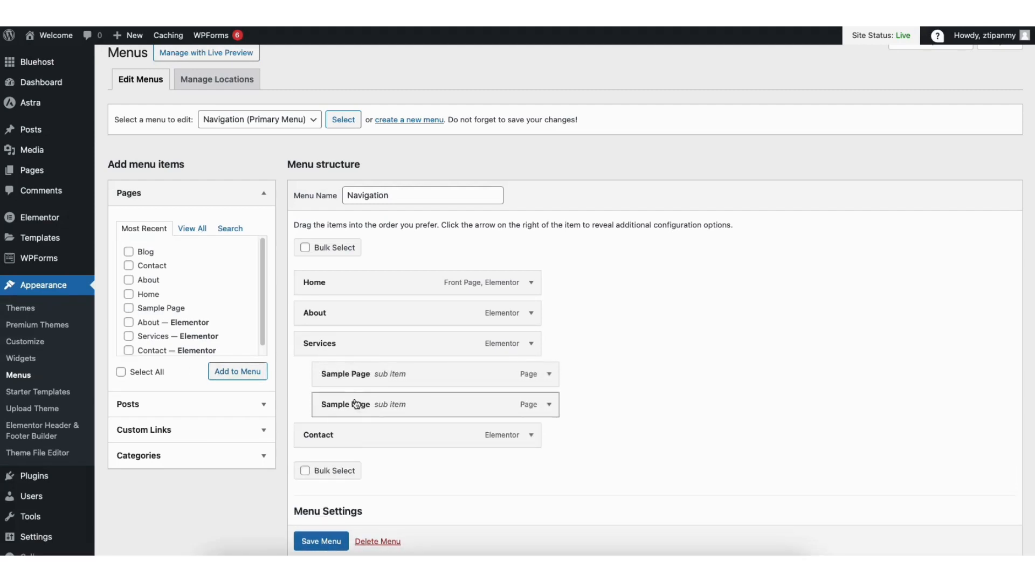
click(321, 542)
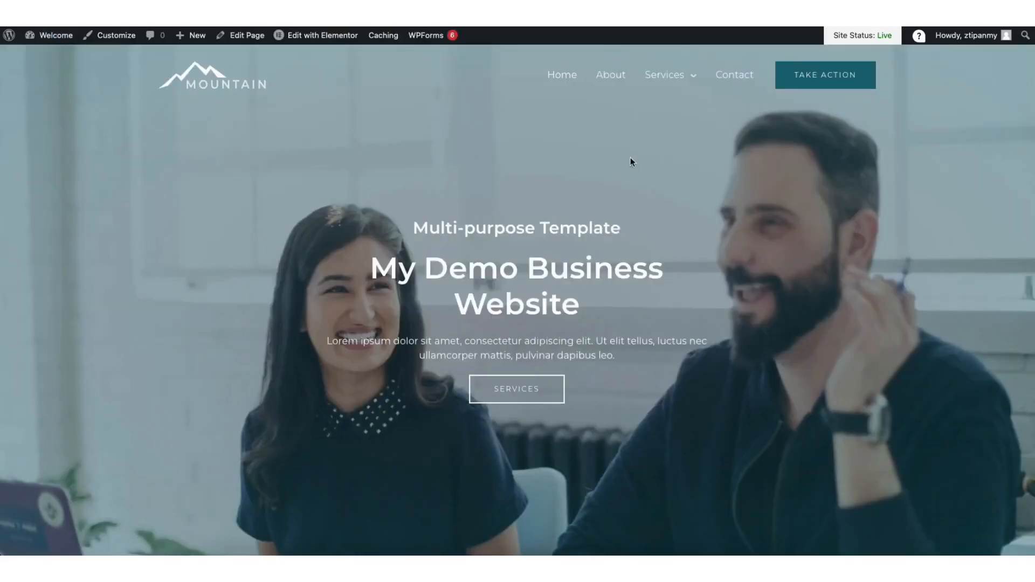
mouse_move(676, 84)
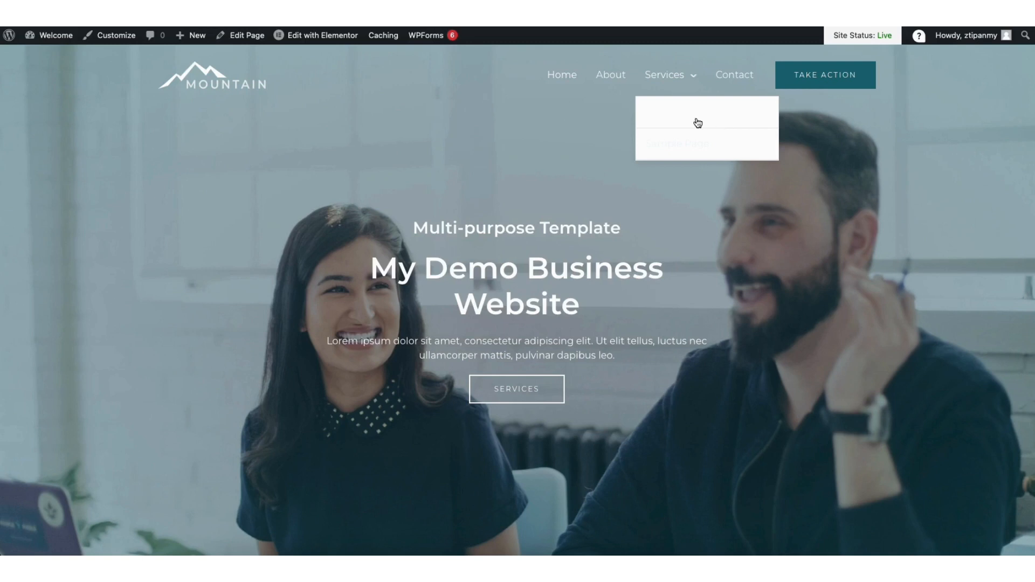
- Customize the transparent header's design by setting the menu's normal text/link color to the palette's dark teal
click(111, 35)
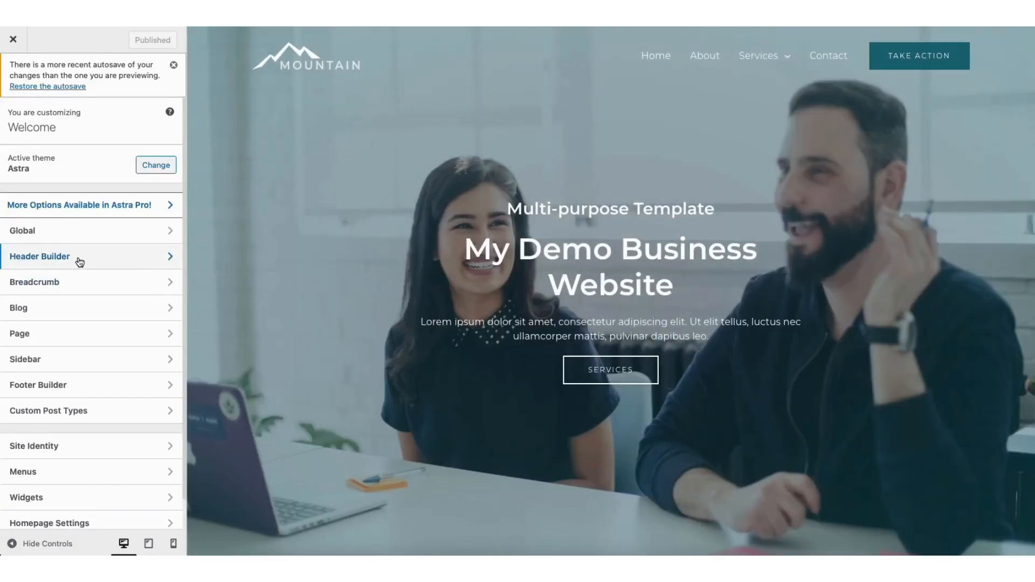
click(78, 262)
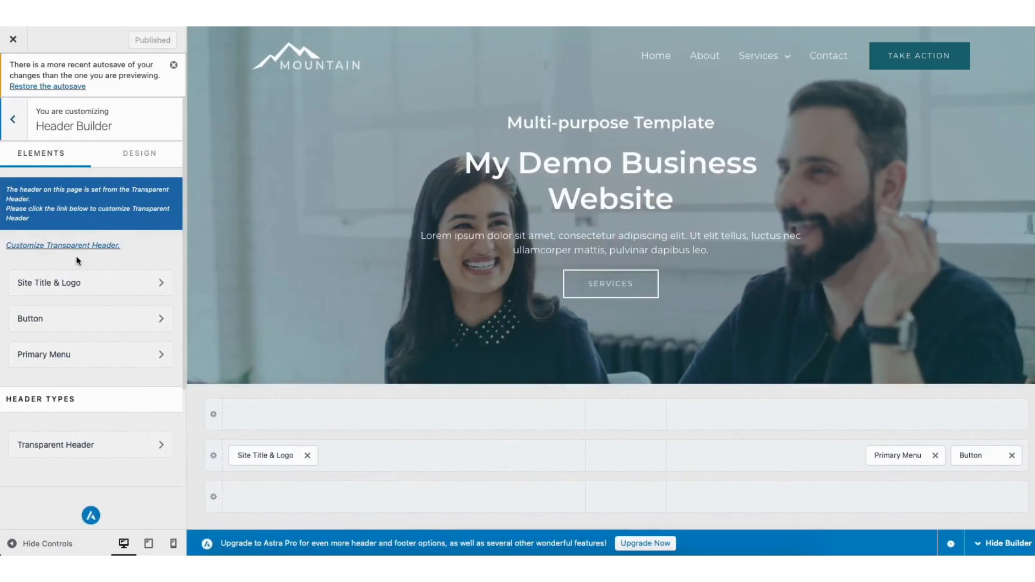
click(80, 444)
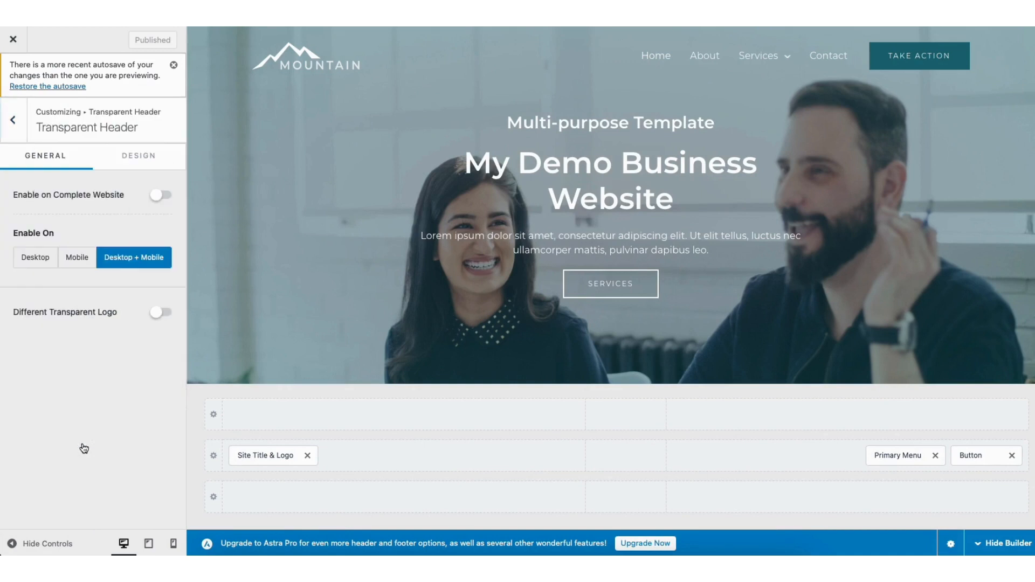
click(139, 159)
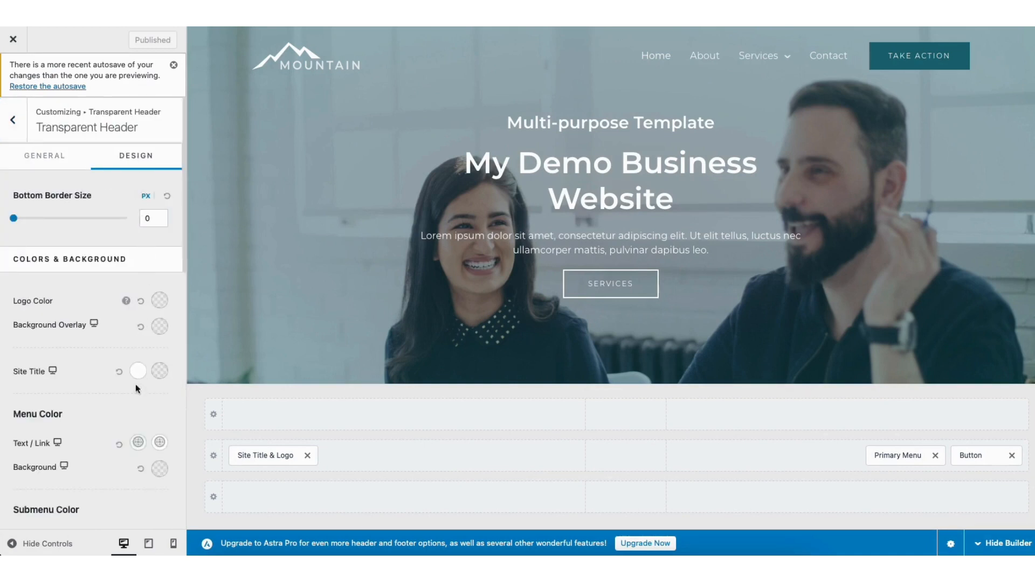
click(138, 444)
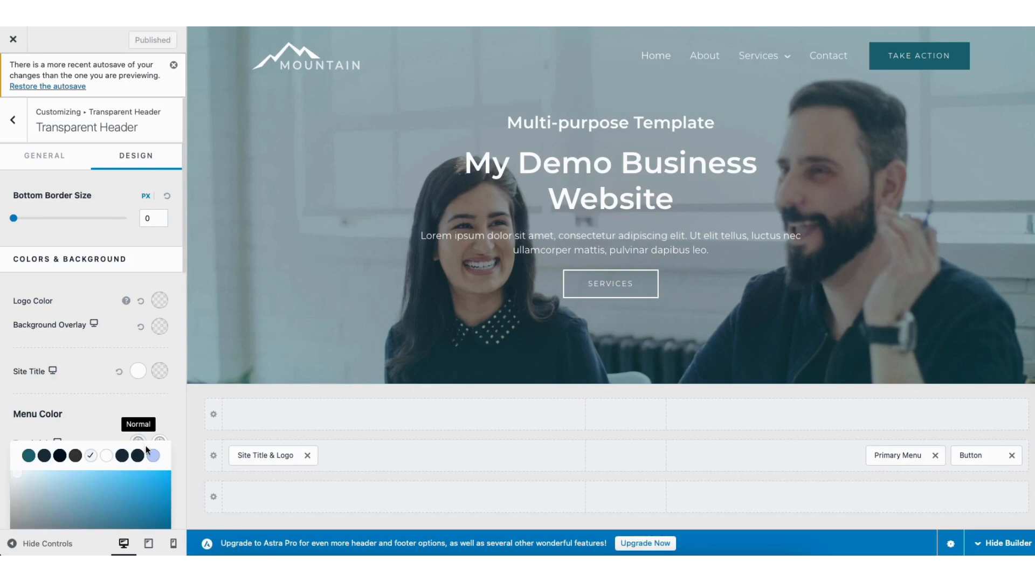
click(28, 456)
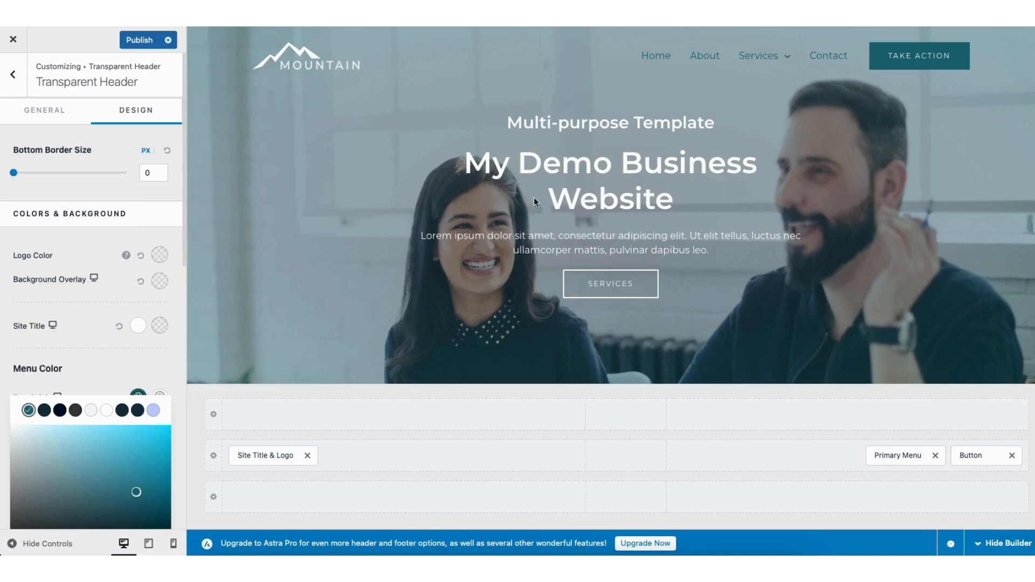
mouse_move(758, 61)
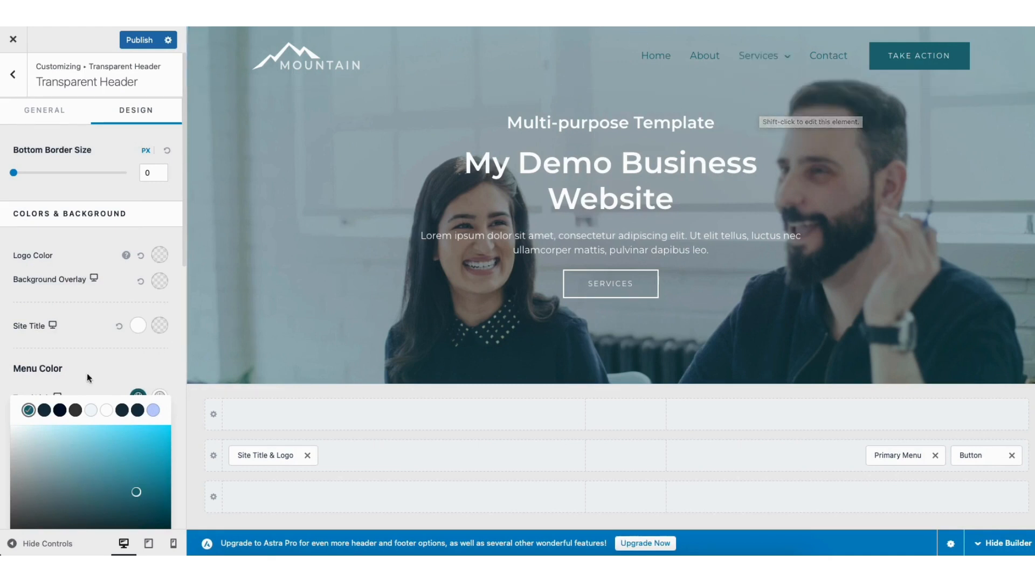
click(103, 370)
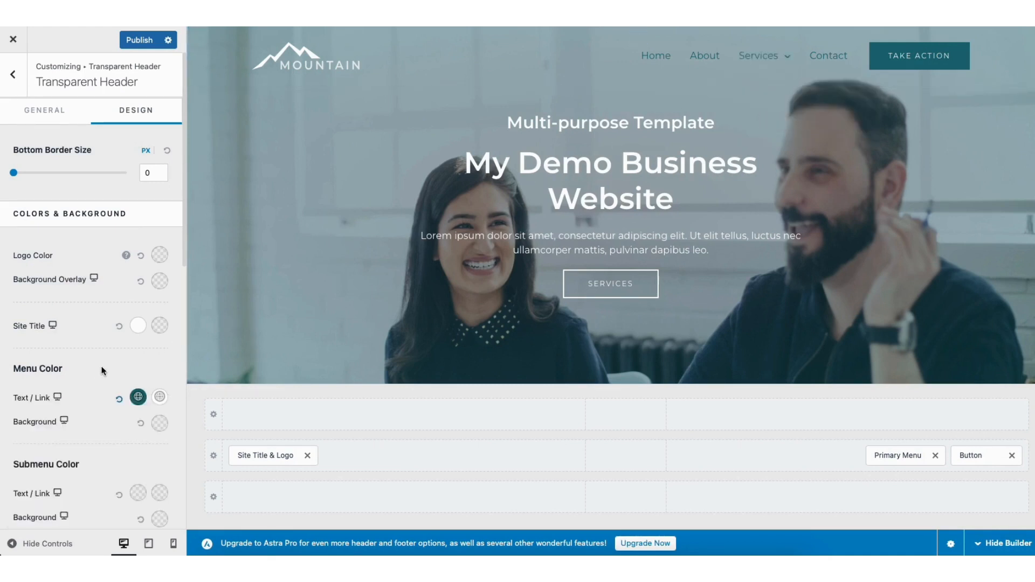
- Set the menu's hover/active text color to the near-black navy palette color and publish the header changes
click(160, 398)
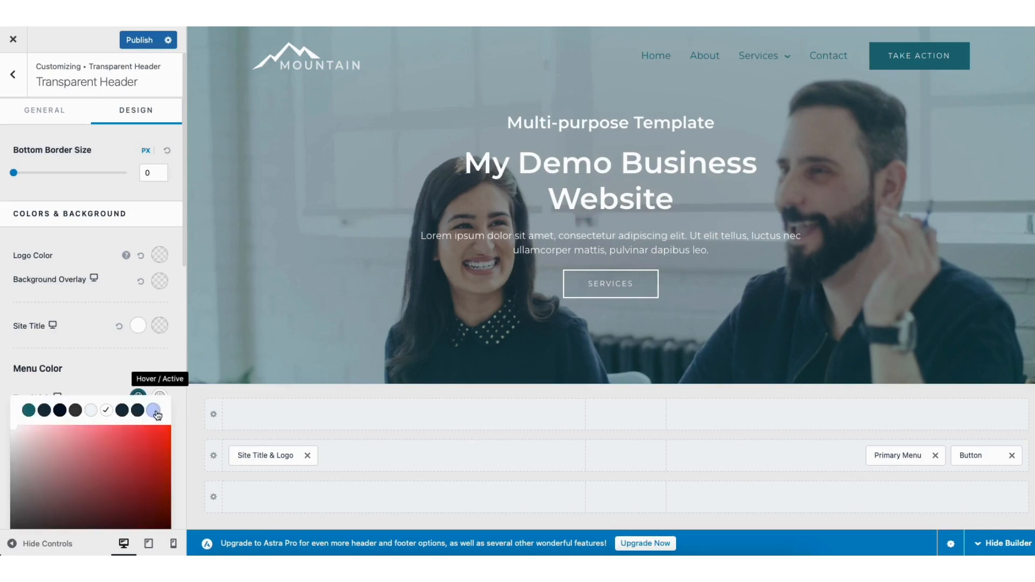
click(60, 412)
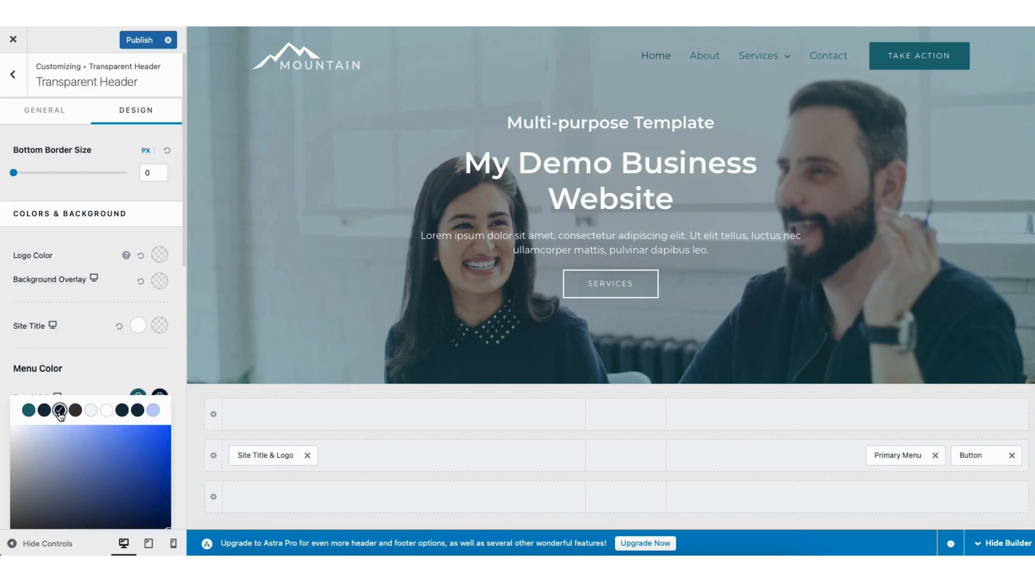
mouse_move(755, 66)
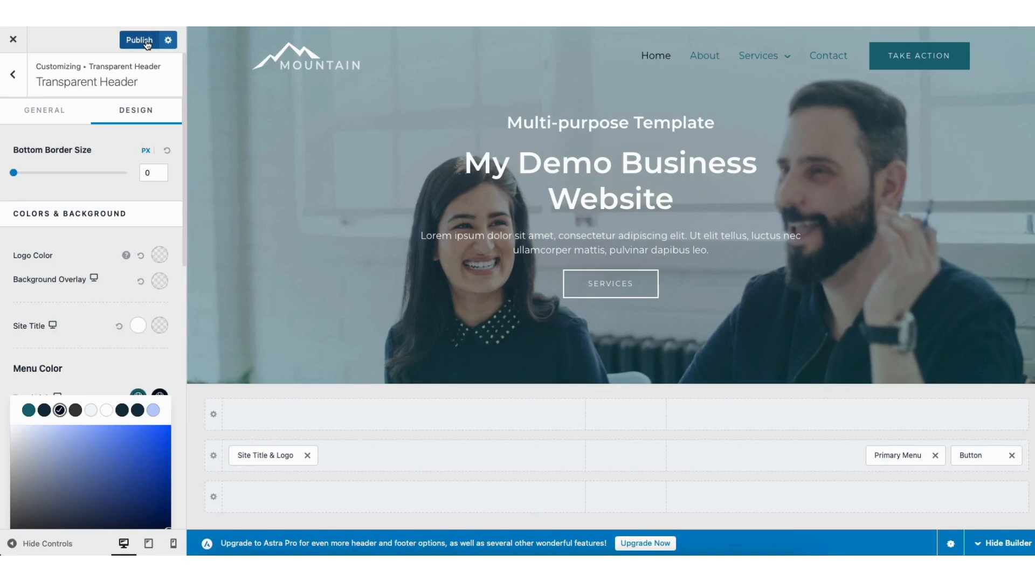
click(143, 41)
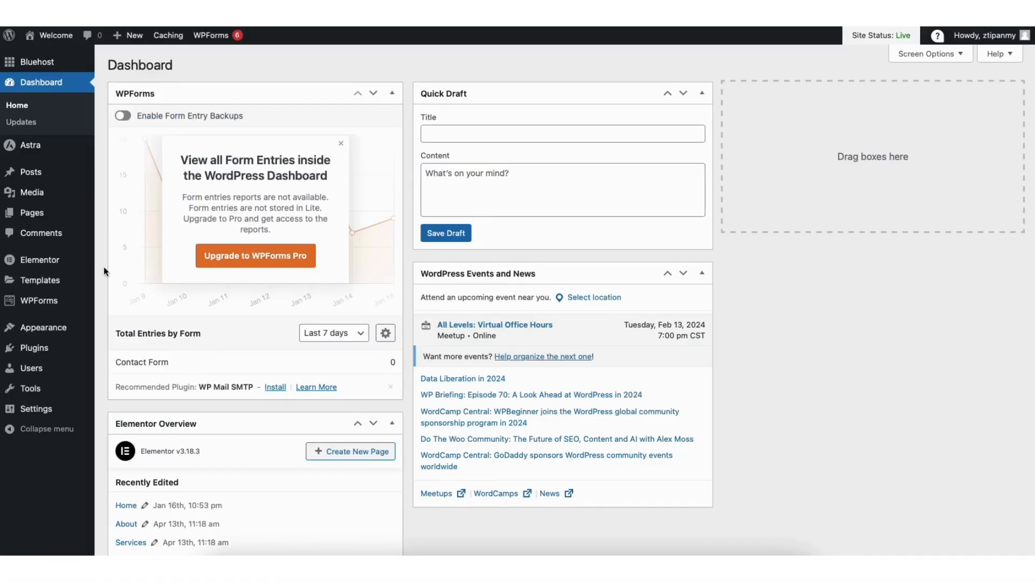
- Open the theme customizer's Footer Builder and examine the address widget's content, available blocks and design options
mouse_move(48, 330)
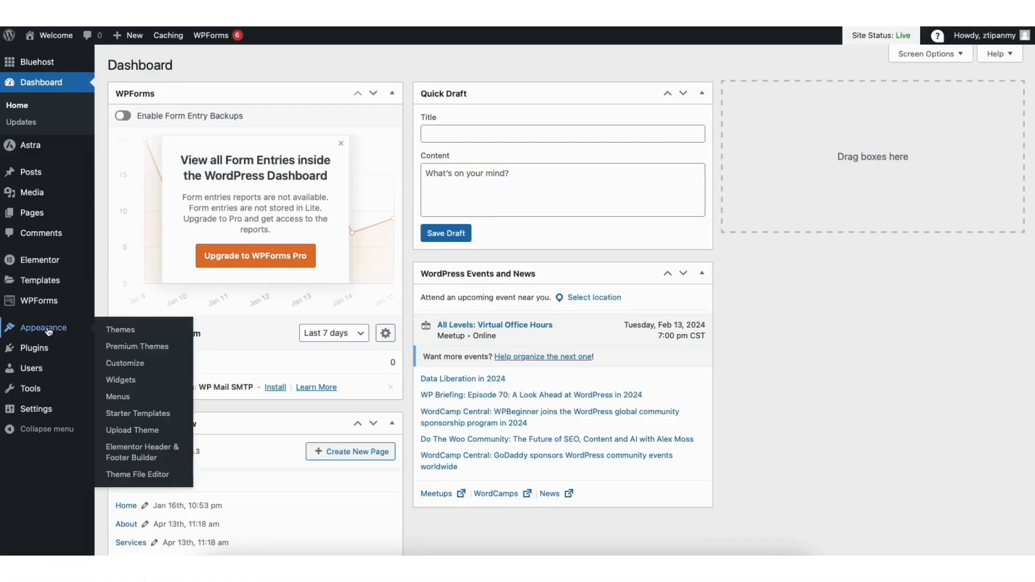
click(118, 365)
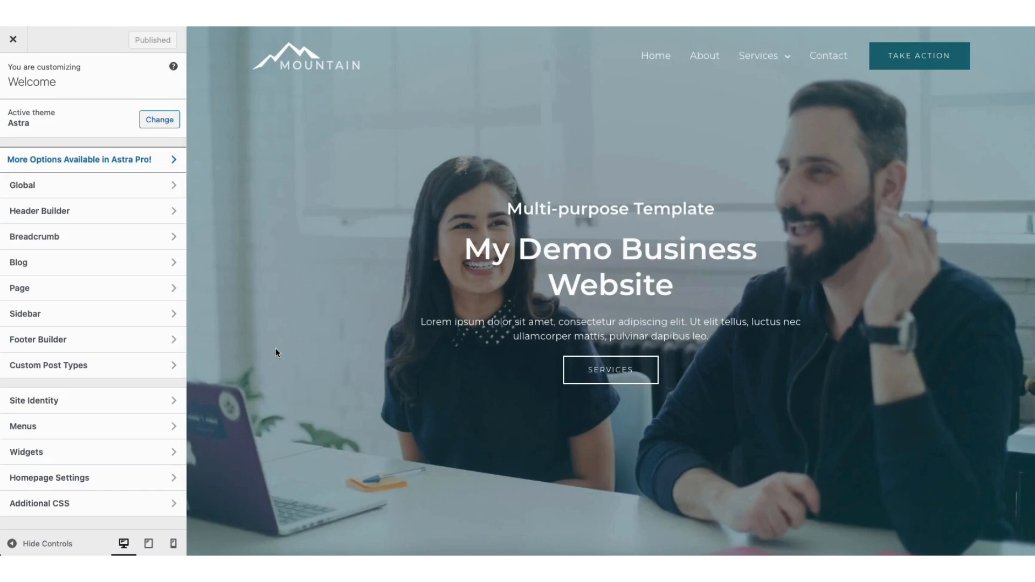
click(147, 338)
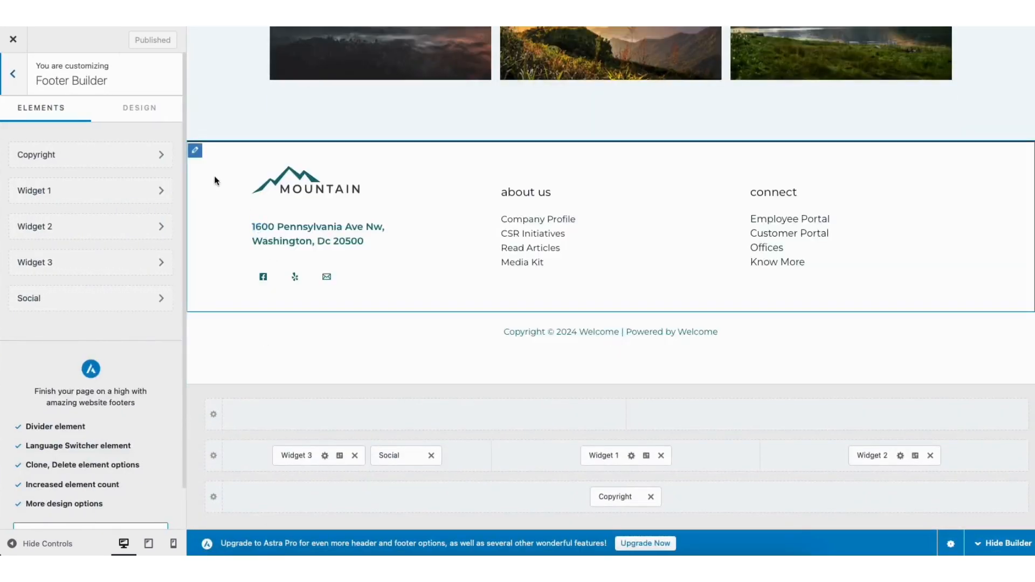
click(258, 231)
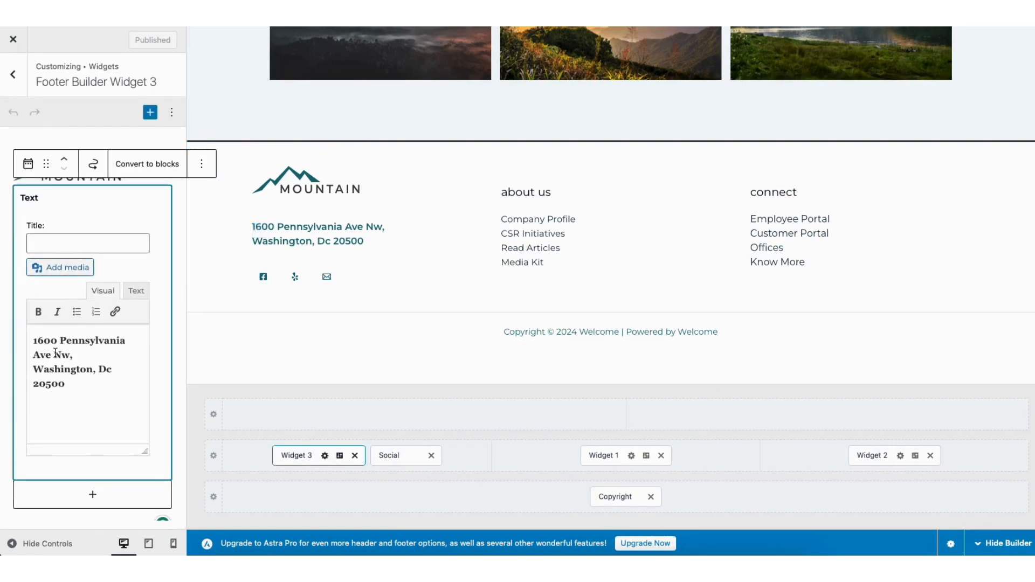
click(93, 494)
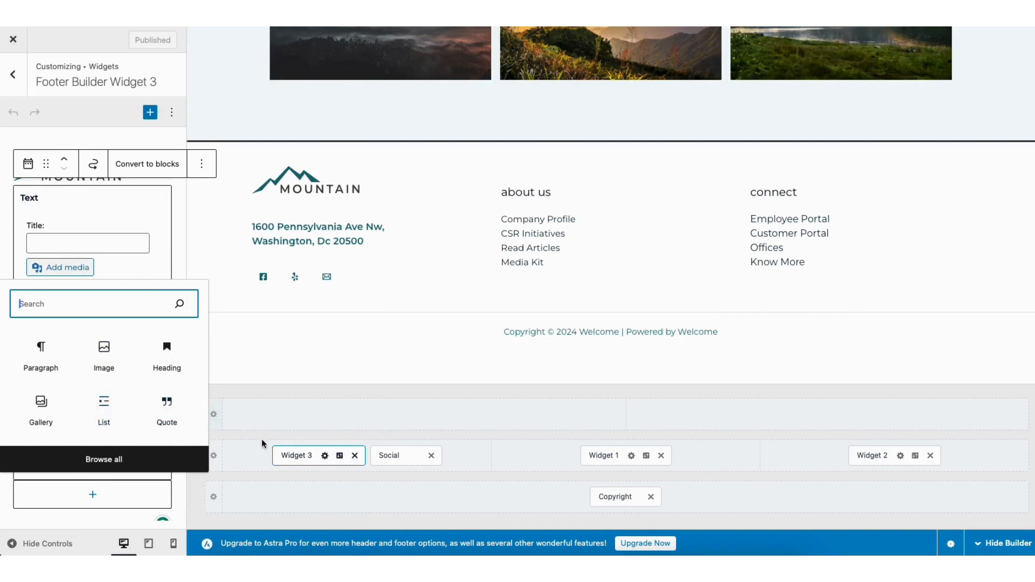
click(340, 456)
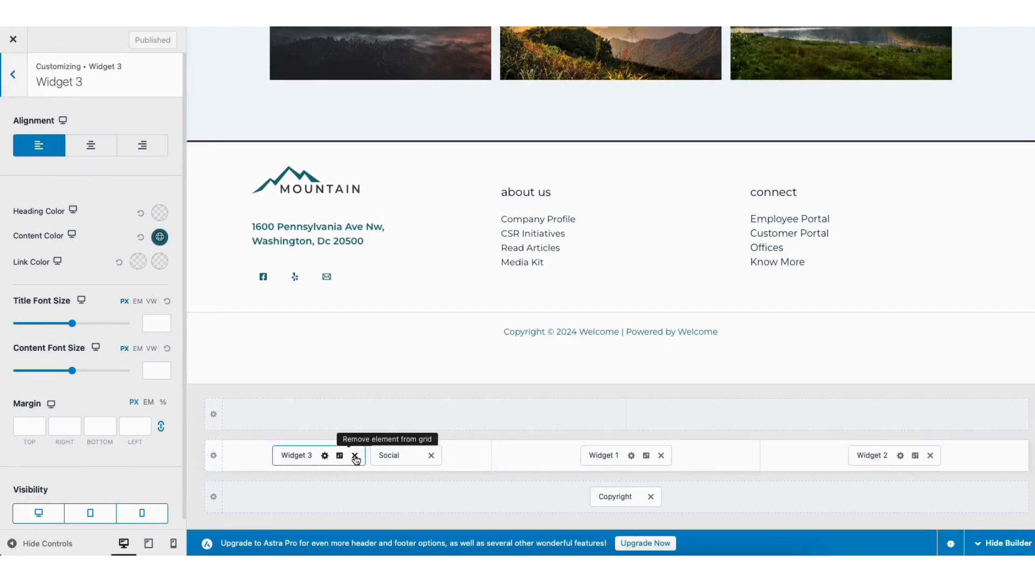
- Remove the Social icons element from the footer and set the primary footer to 2 columns
click(398, 456)
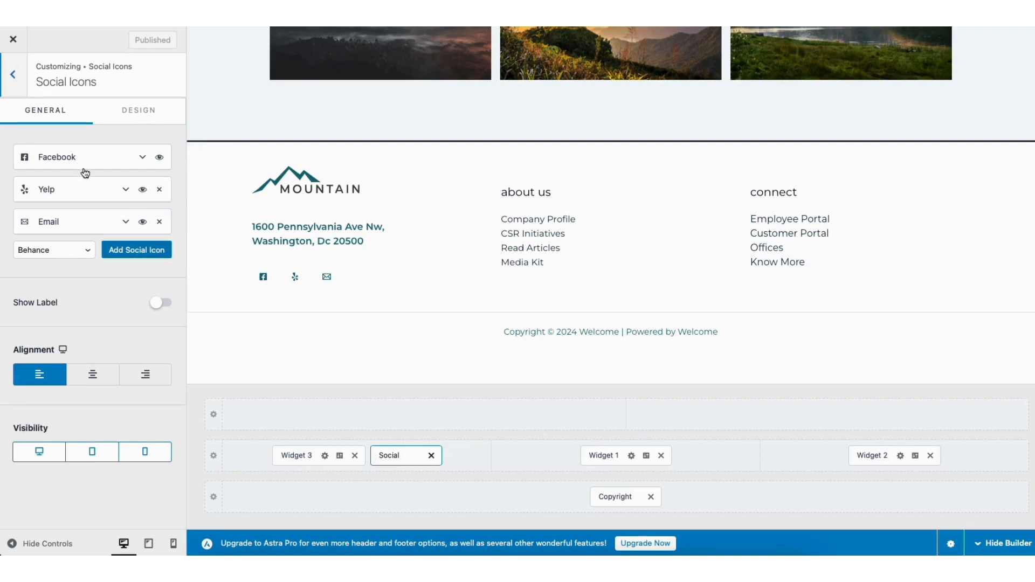
click(143, 111)
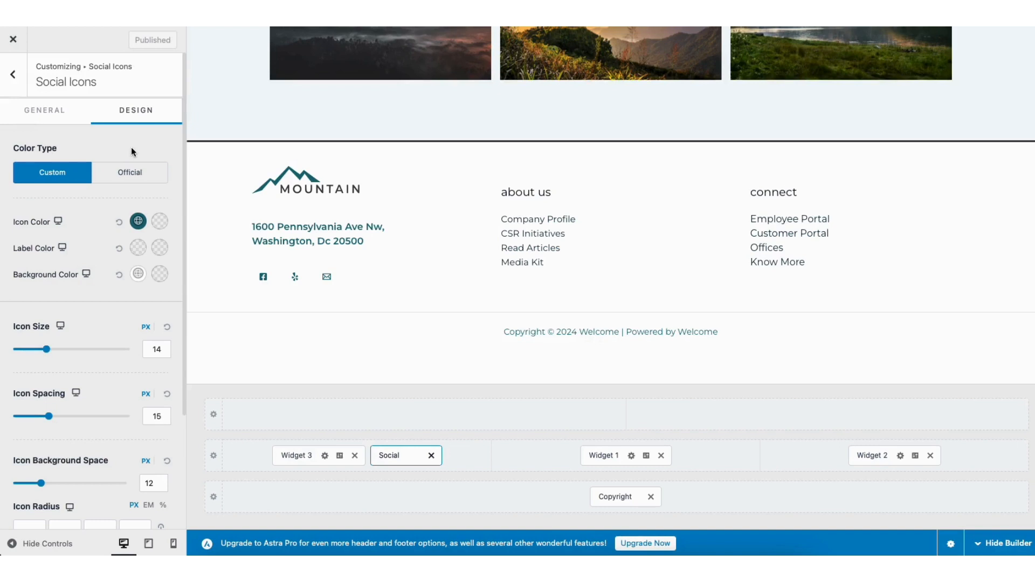
click(431, 456)
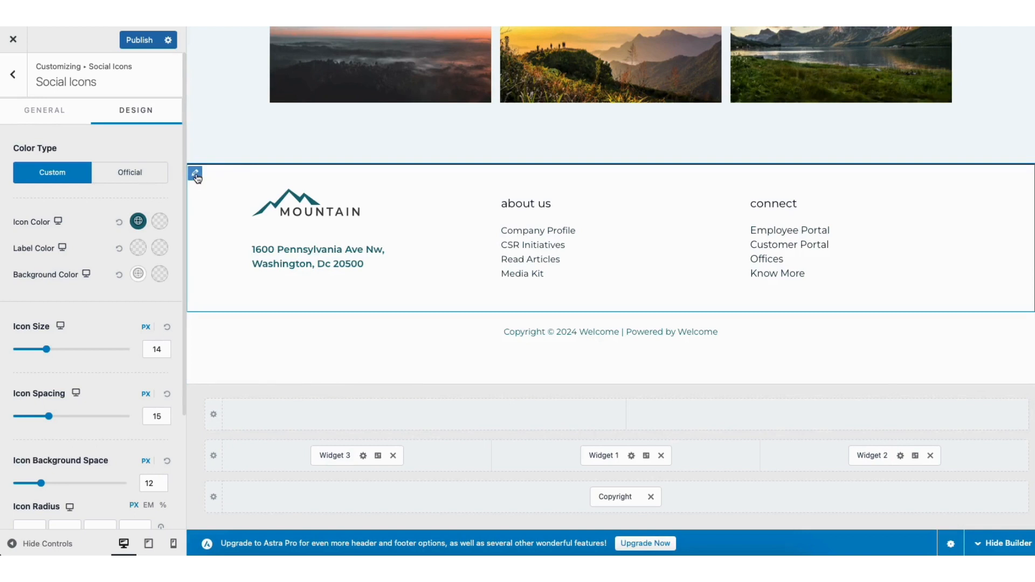
click(195, 173)
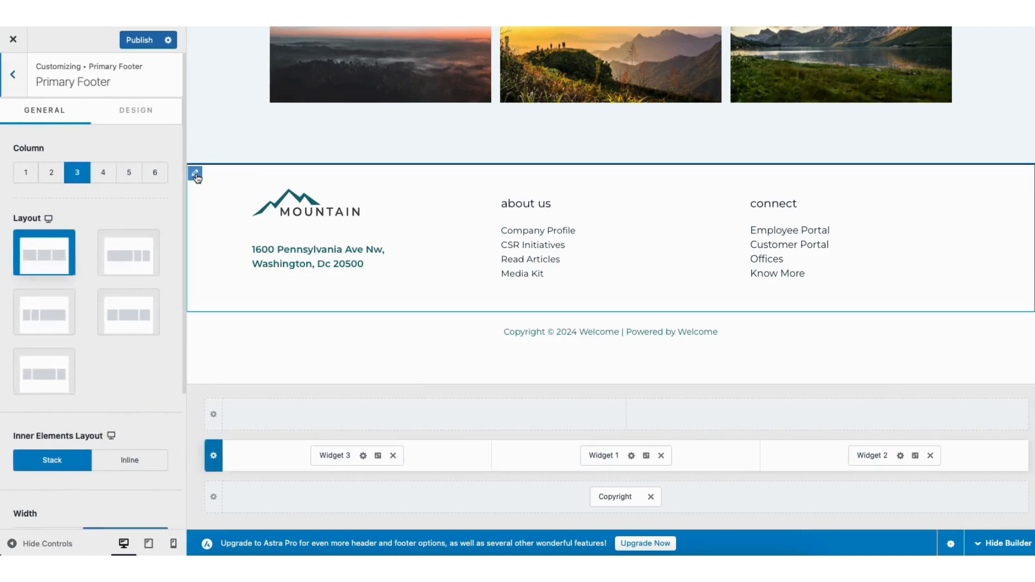
click(52, 173)
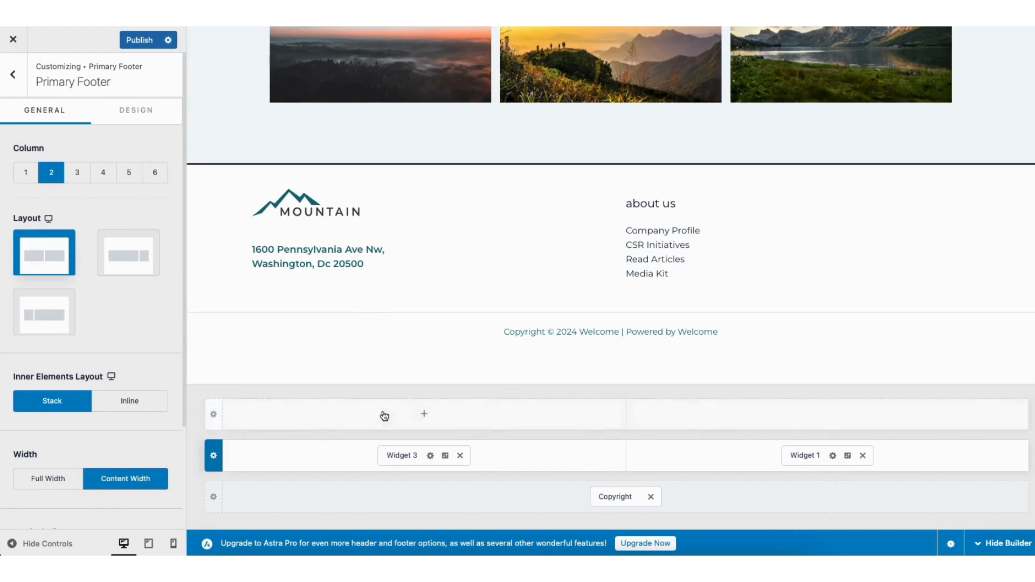
- Check which elements can be added to the footer row above the primary footer, then return to the customizer's main sections
click(424, 418)
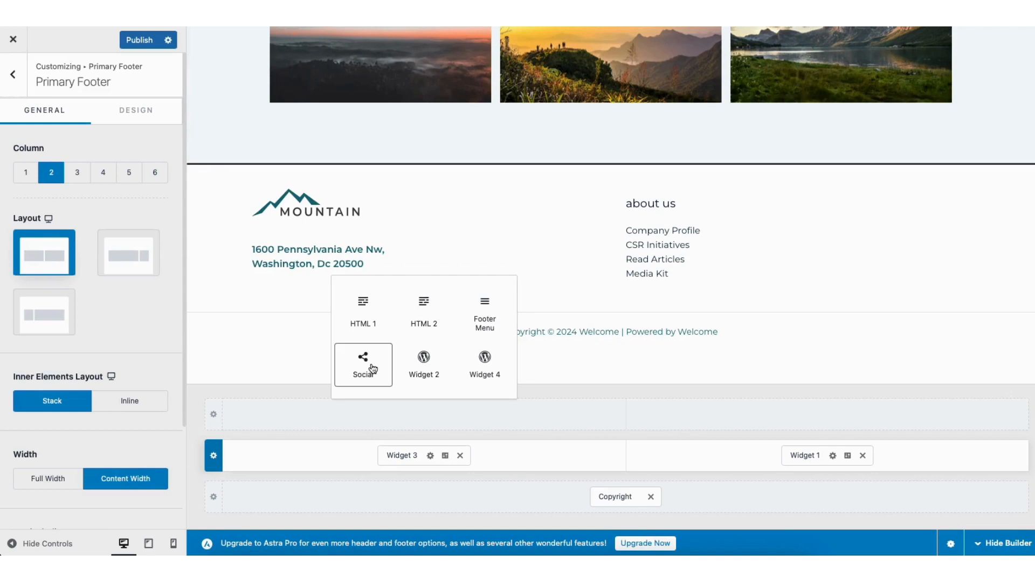
click(16, 77)
click(16, 77)
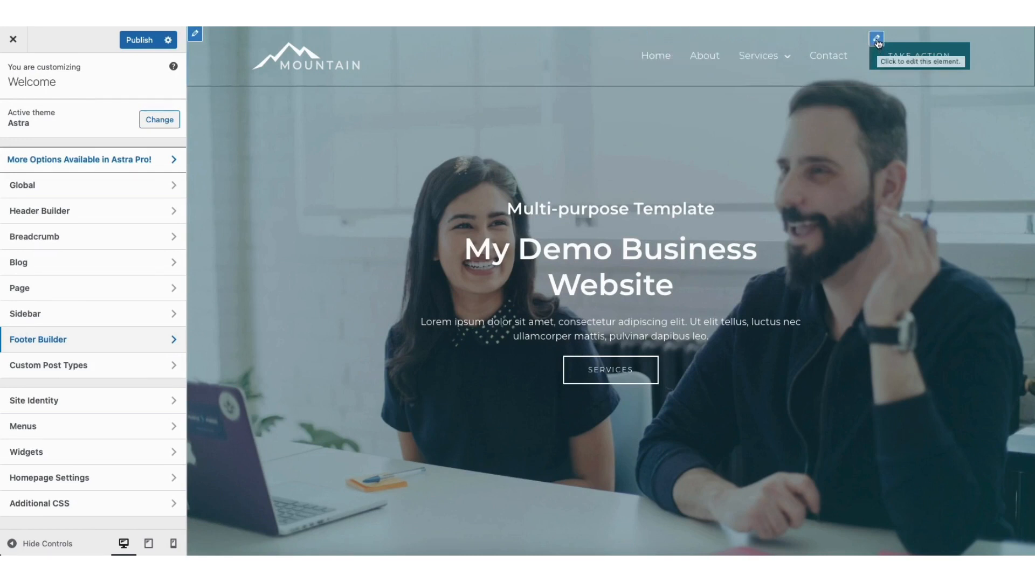
- Open the header's Take Action button settings and remove the Button element from the header
click(877, 39)
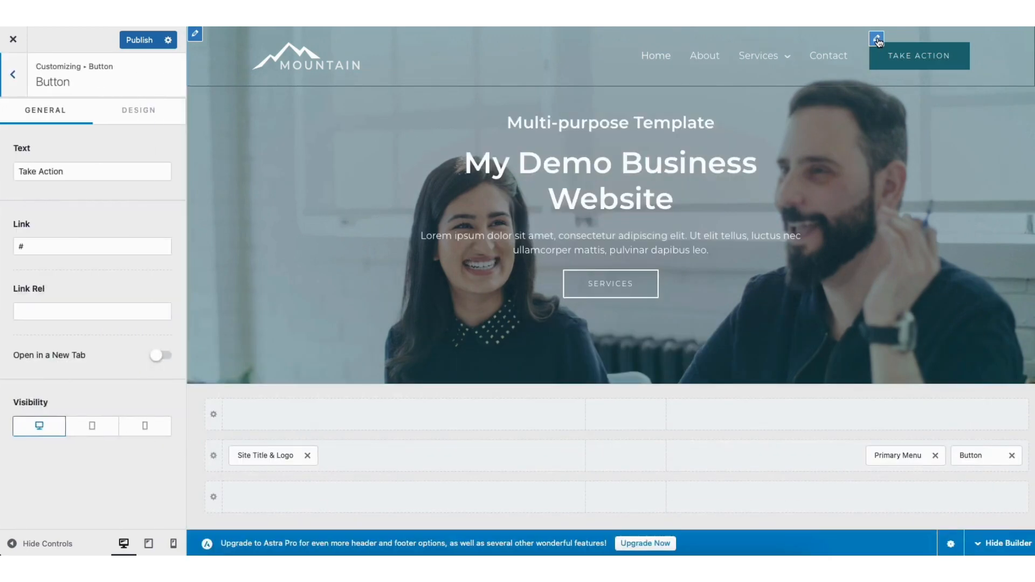
drag(19, 171, 67, 172)
click(78, 151)
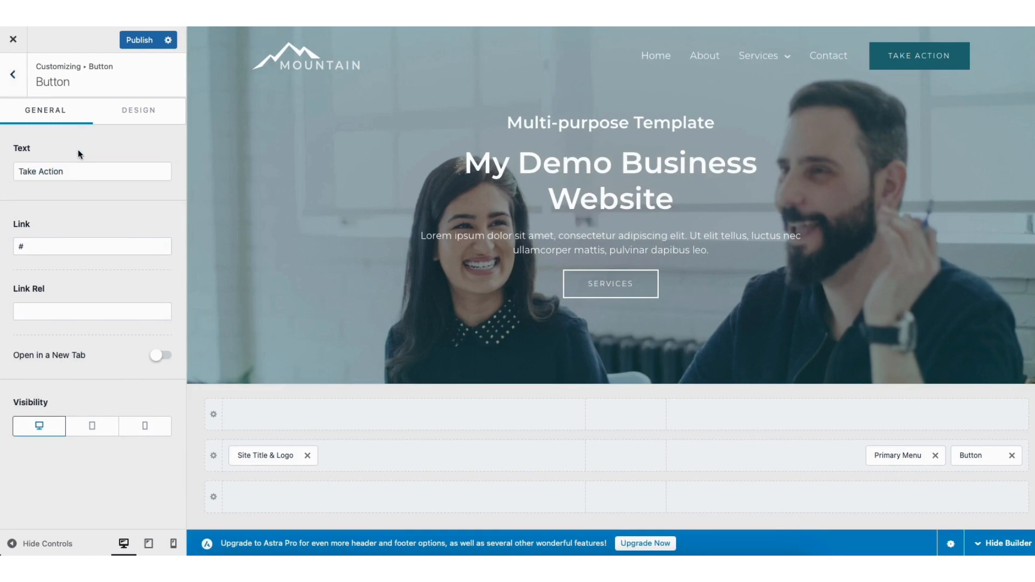
click(1012, 455)
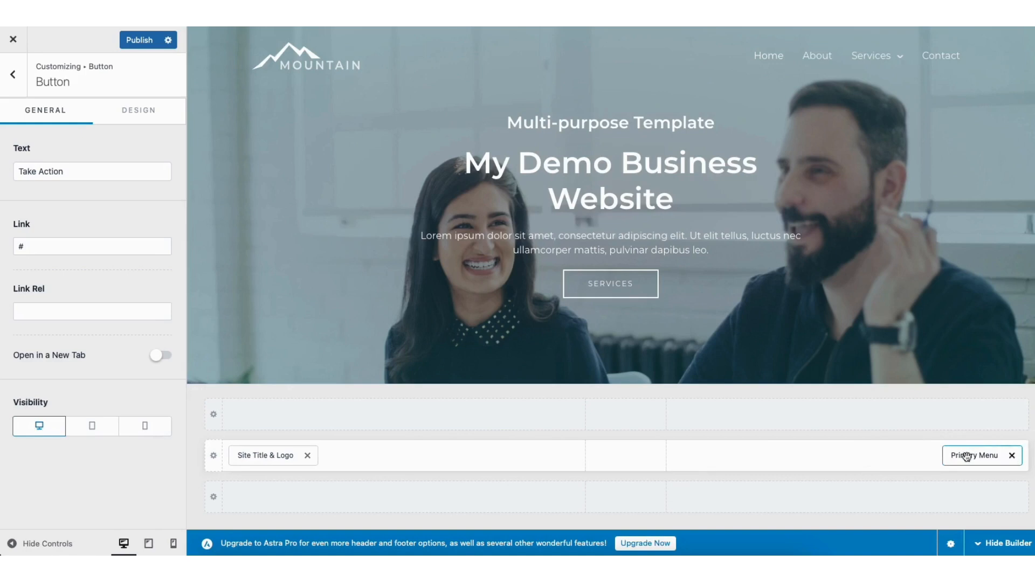
drag(967, 458, 905, 462)
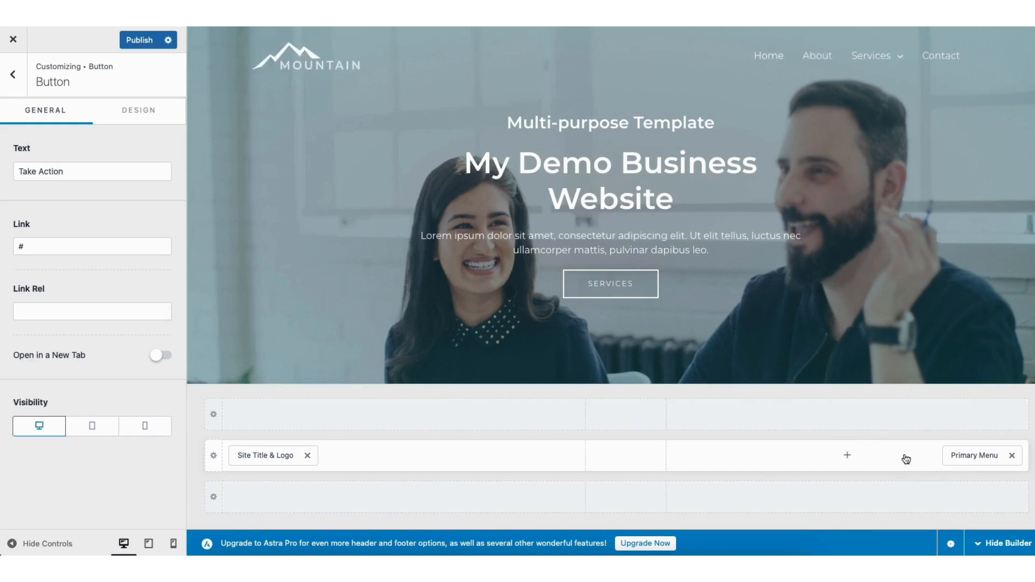
- Open the header logo's settings and examine its logo, site title, tagline and design options
mouse_move(258, 55)
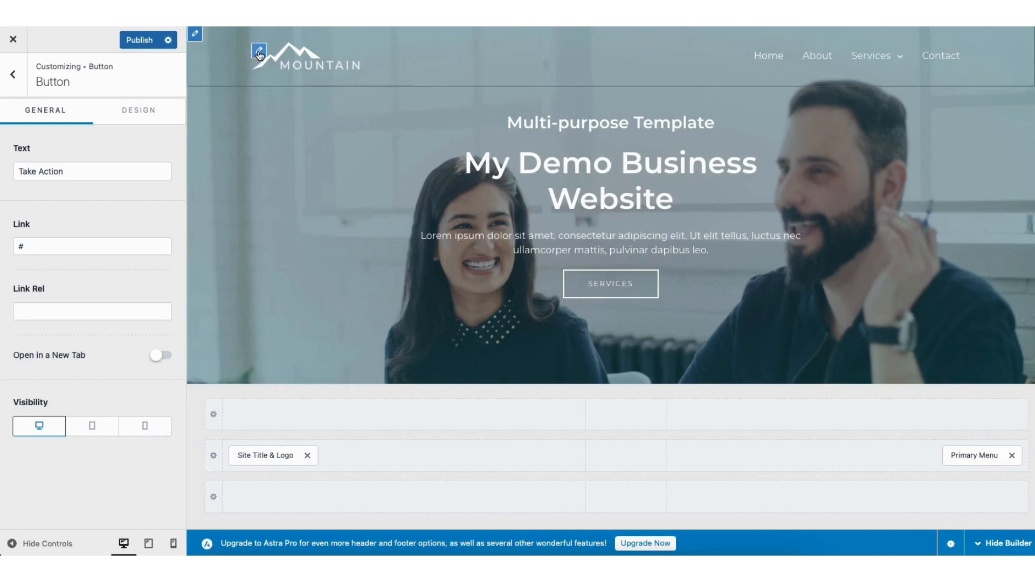
click(259, 53)
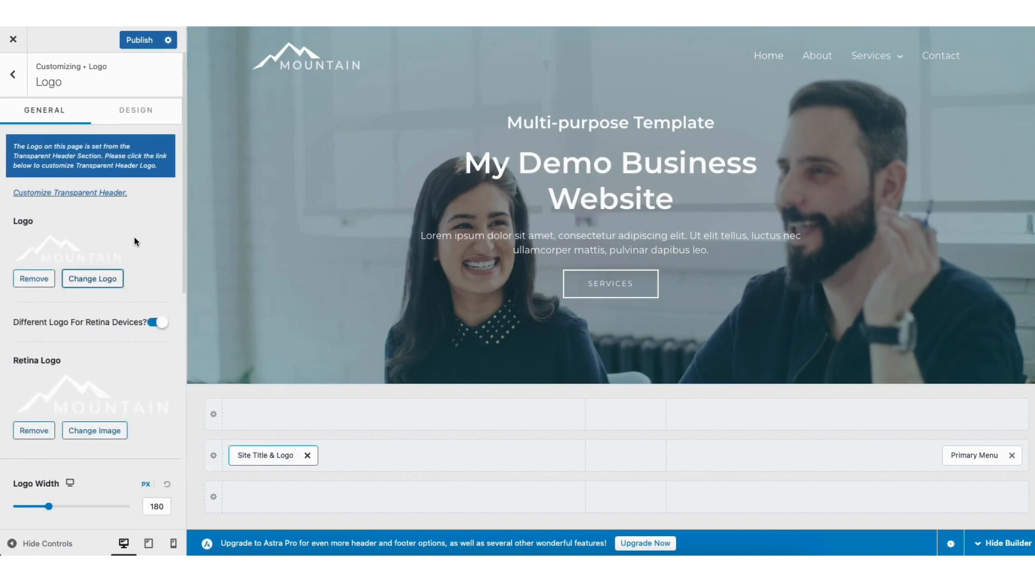
drag(182, 227, 175, 396)
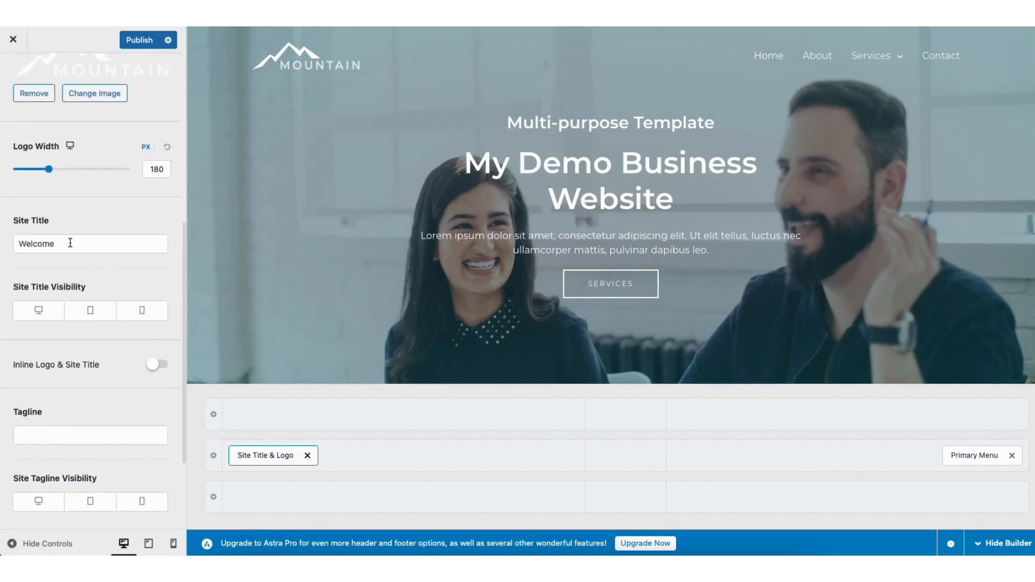
drag(69, 243, 9, 241)
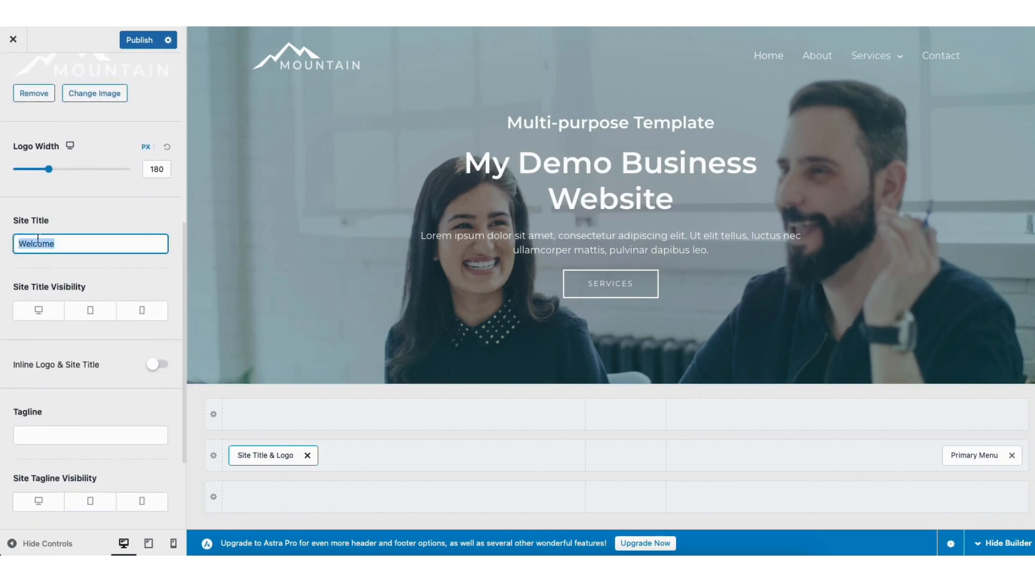
click(72, 219)
click(38, 431)
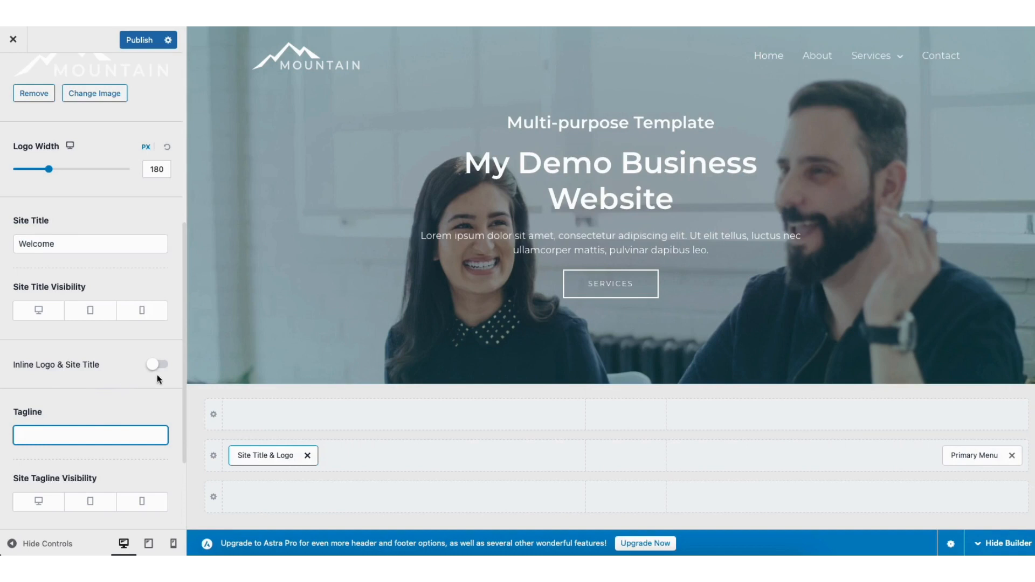
drag(183, 363, 188, 176)
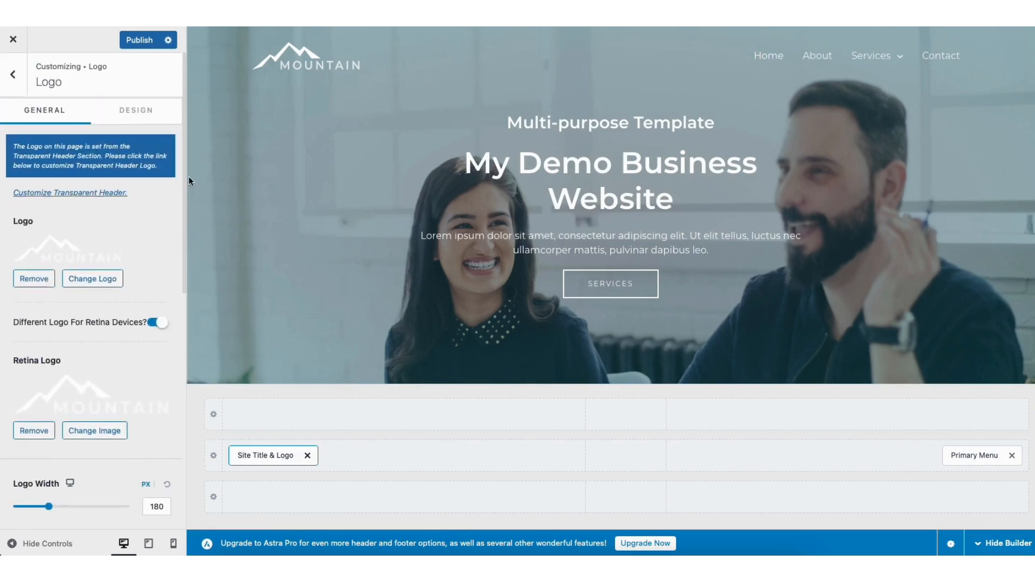
click(142, 113)
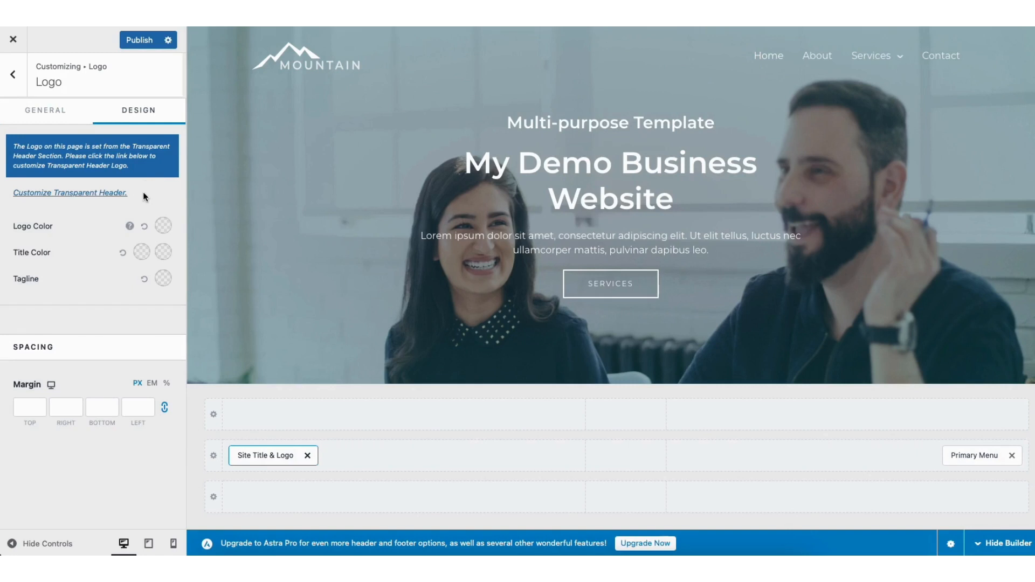
- Examine the Site Identity section and the Global settings for typography, colors and buttons
click(12, 75)
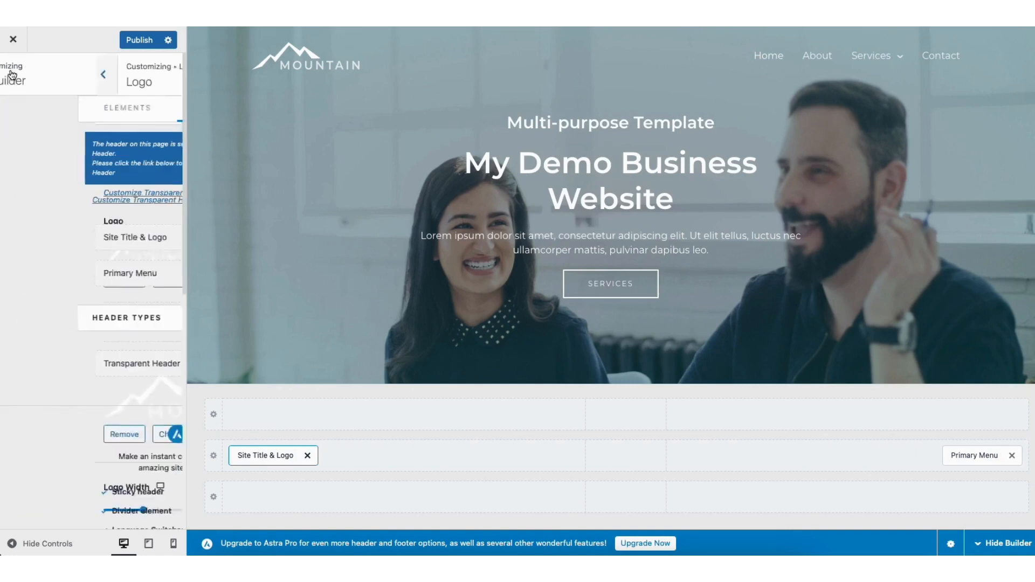
click(20, 79)
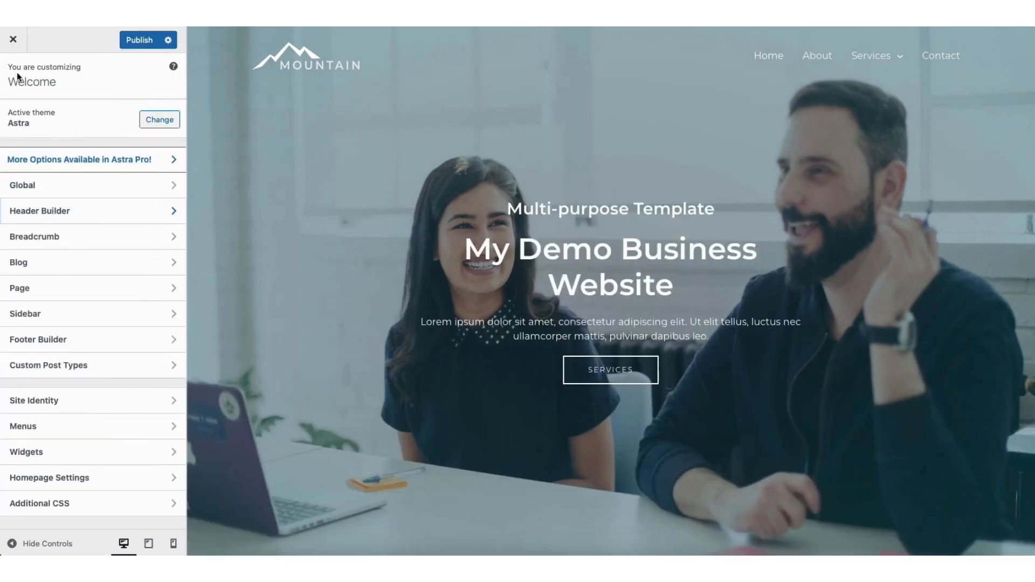
click(58, 403)
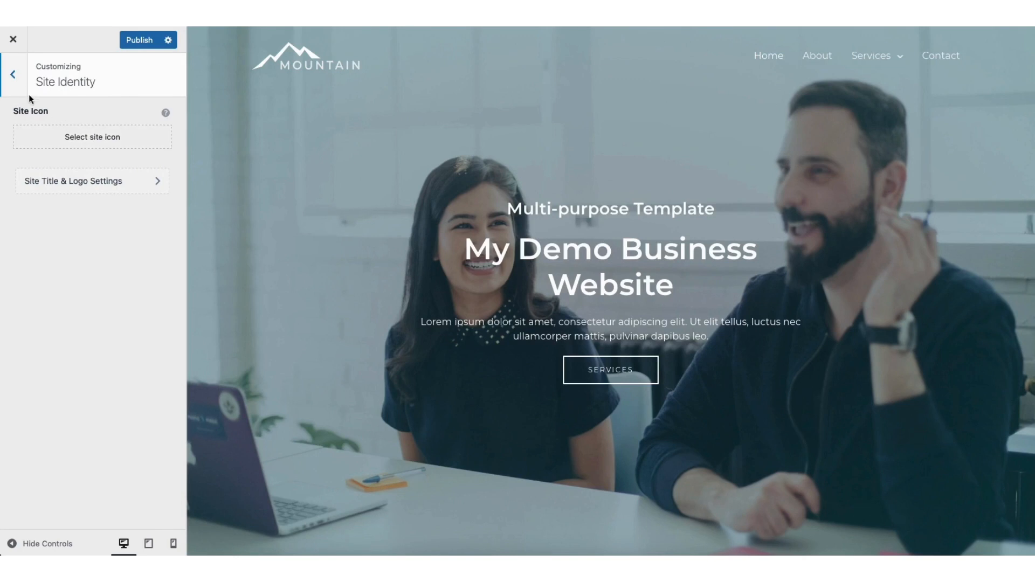
click(16, 78)
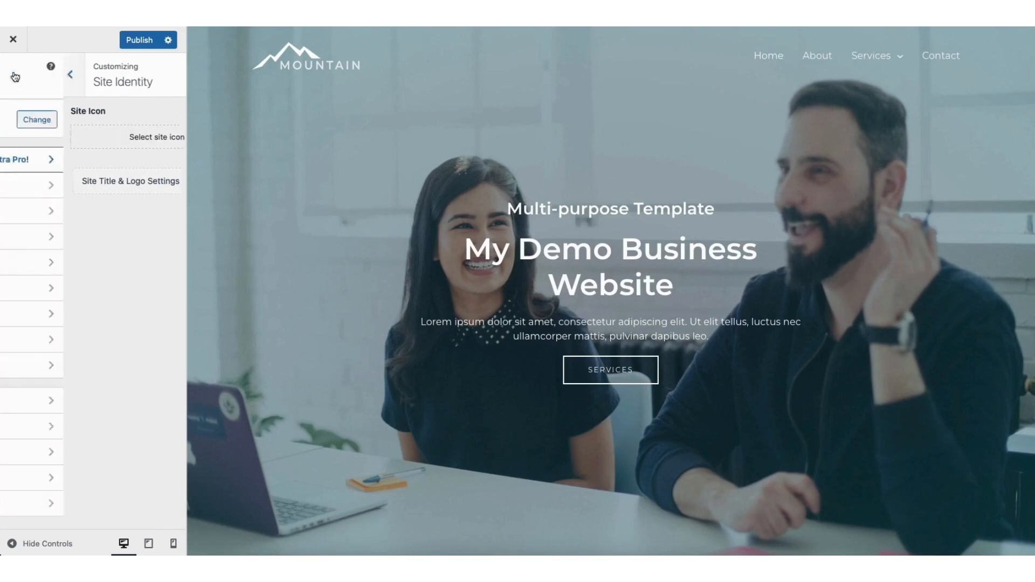
click(47, 187)
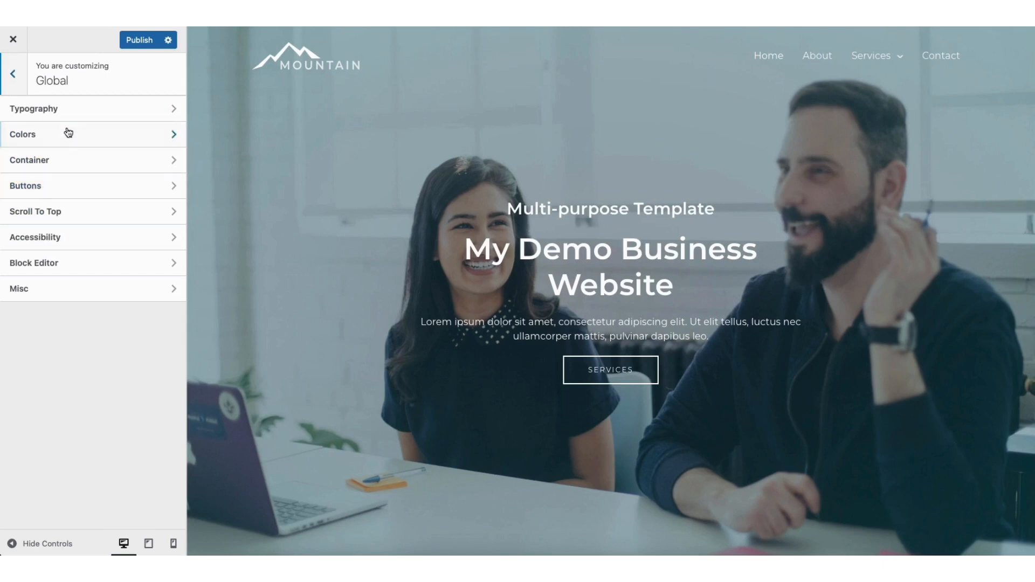
click(69, 109)
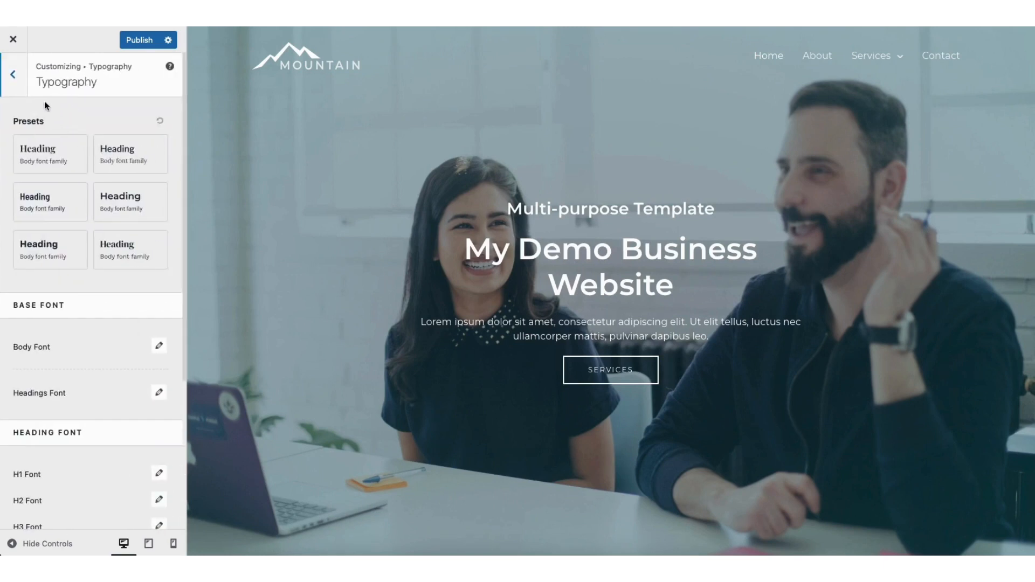
click(13, 75)
click(51, 136)
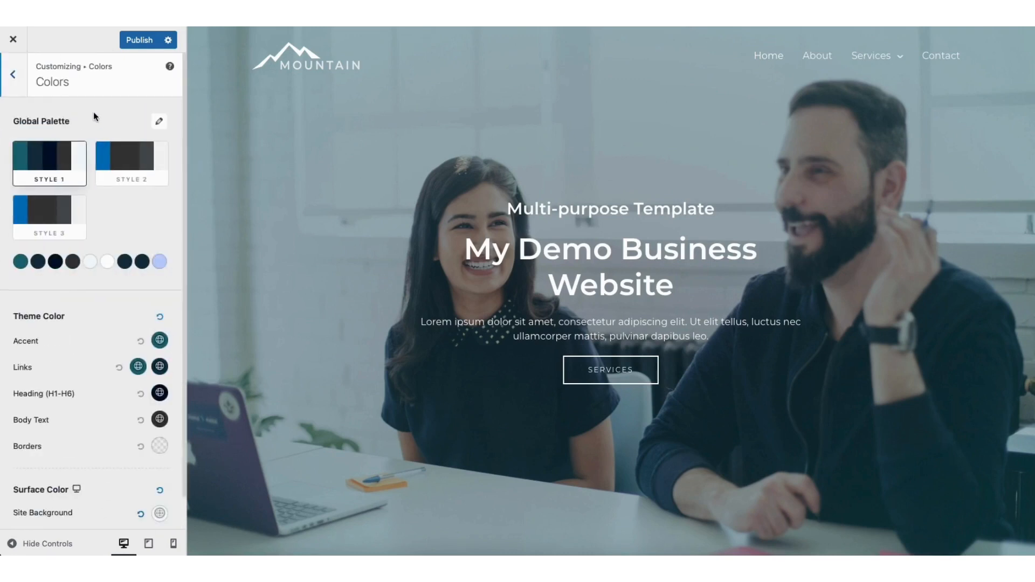
click(14, 77)
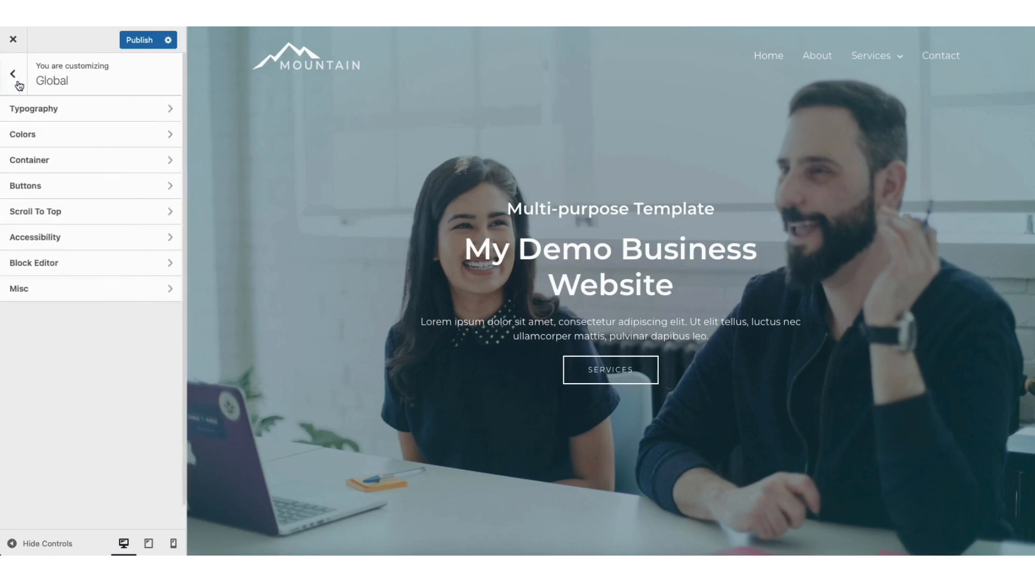
click(44, 187)
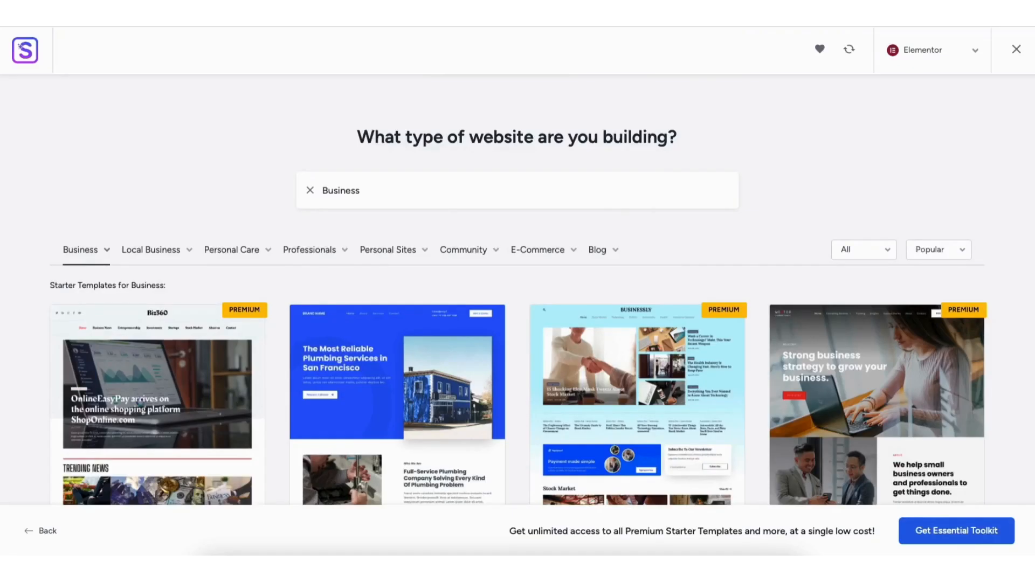
- Browse the Business starter templates available for Elementor
scroll(517, 291, down, 6)
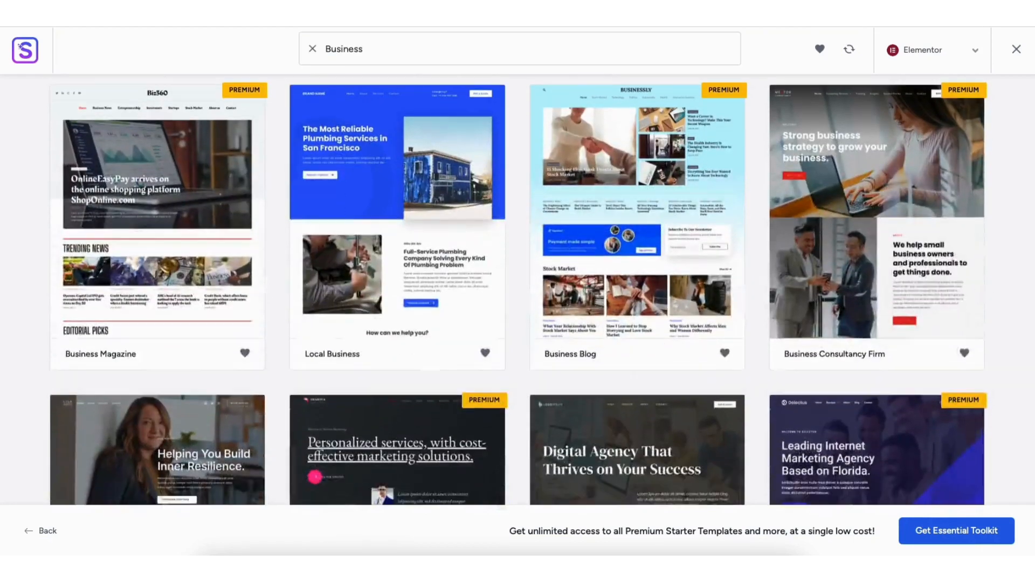
scroll(518, 291, down, 5)
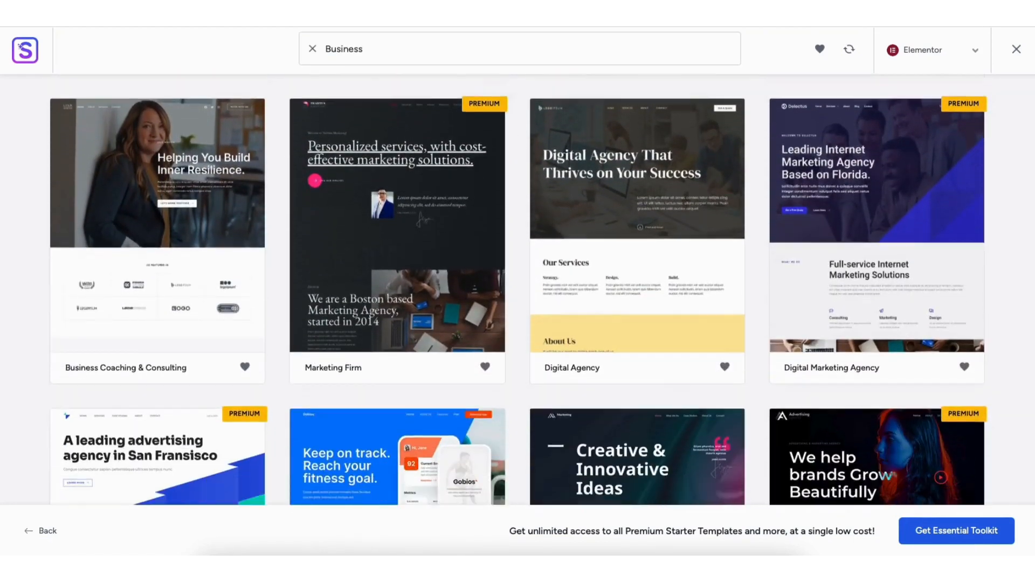